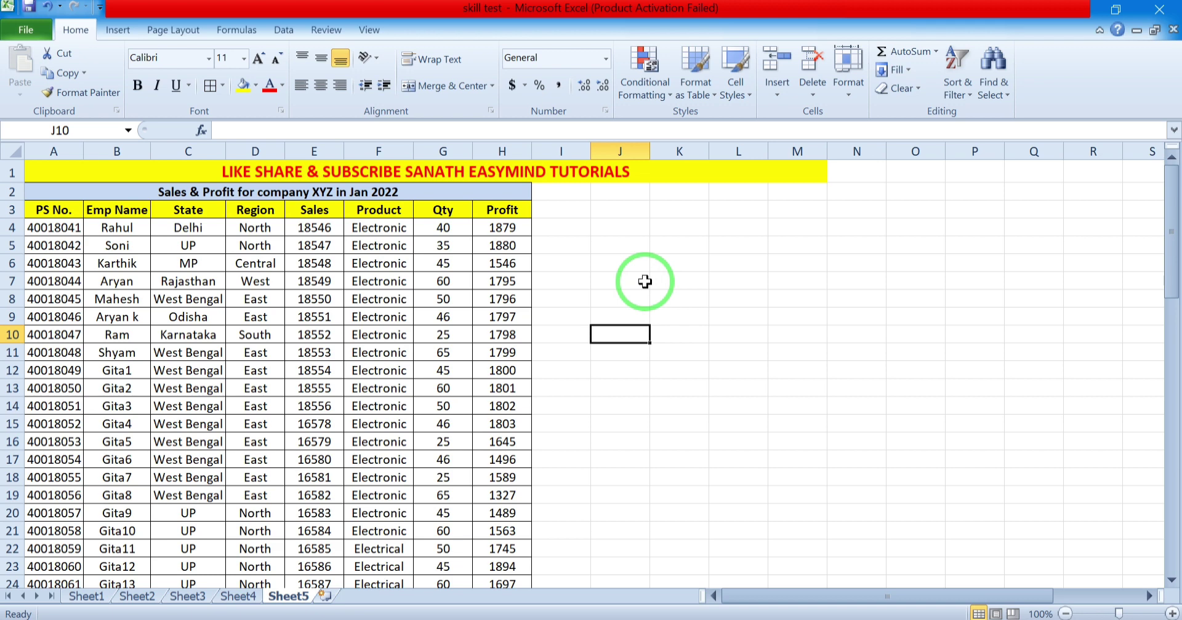
Read the highlighted note about summarizing a large data set, around row 73 below the sales table
scroll(645, 282, "down", 20)
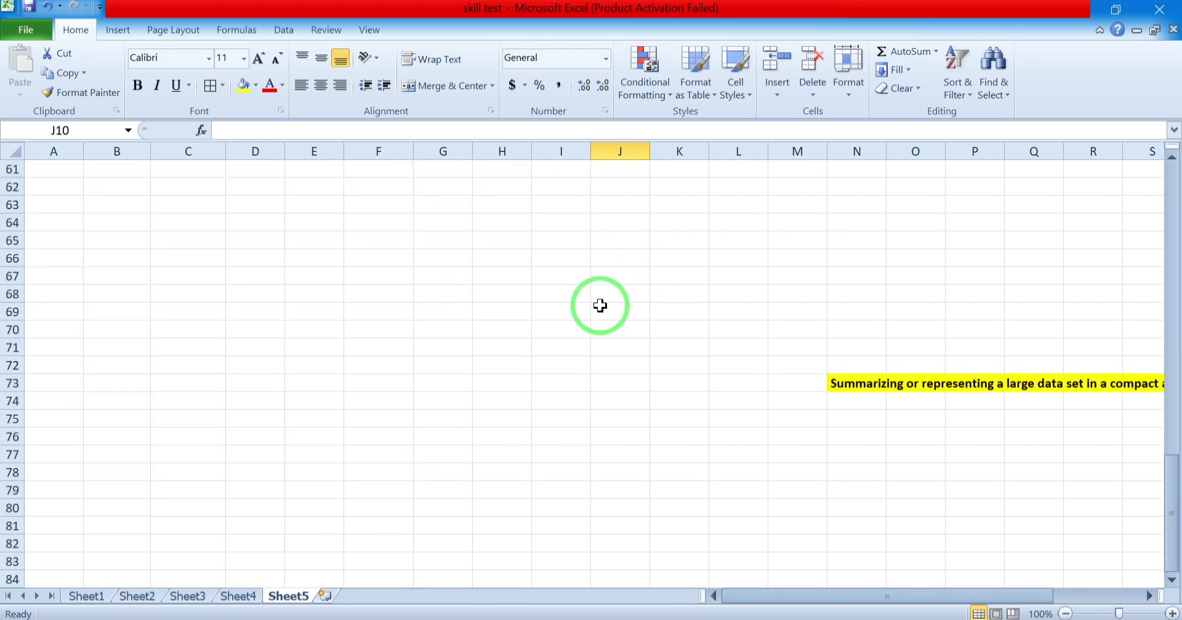
left_click_drag(844, 597, 1022, 597)
scroll(918, 478, "up", 3, "ctrl")
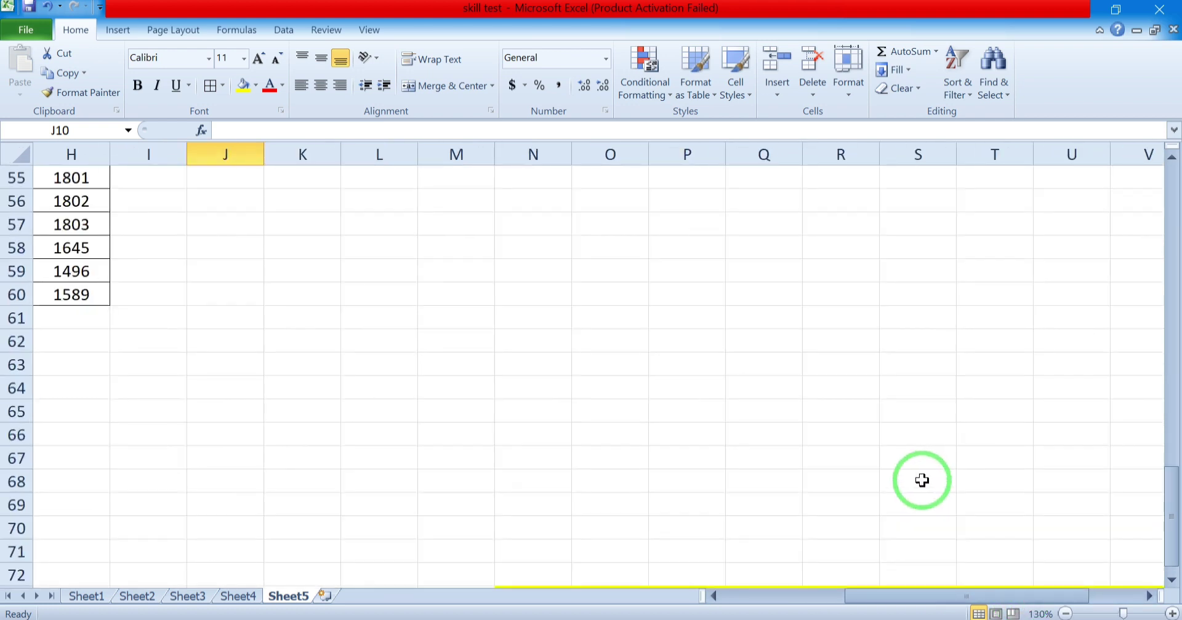
scroll(755, 493, "down", 12)
left_click_drag(874, 597, 980, 596)
scroll(728, 426, "up", 8)
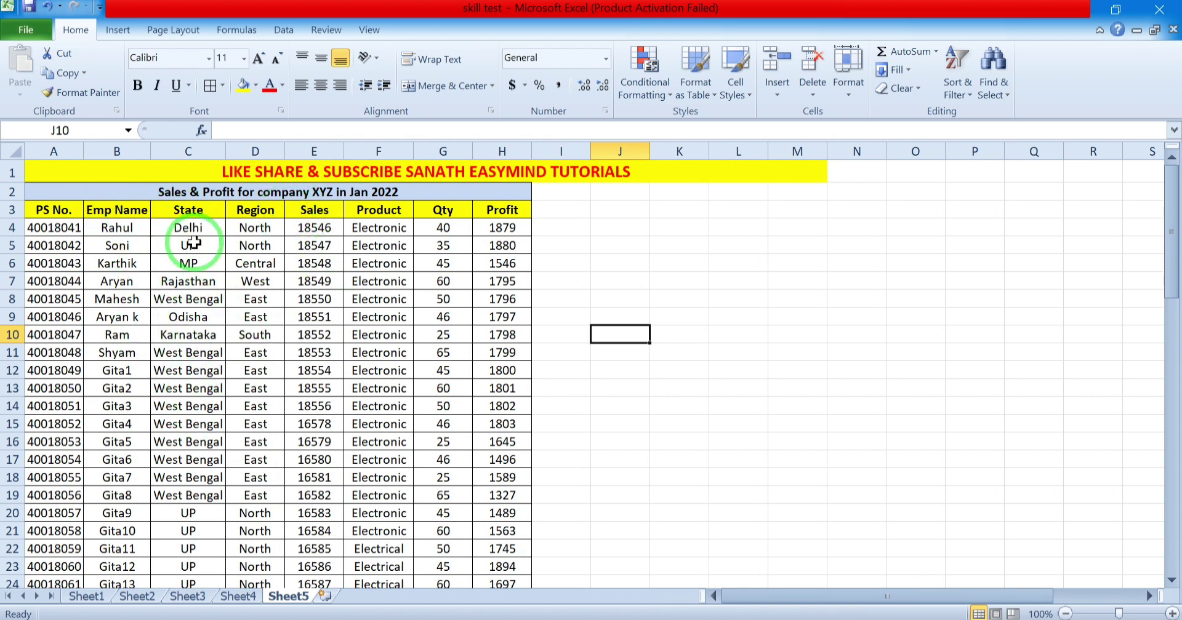
Examine the Sales & Profit table's columns, from PS No. to Profit, and its records down to the last row
scroll(179, 236, "up", 1)
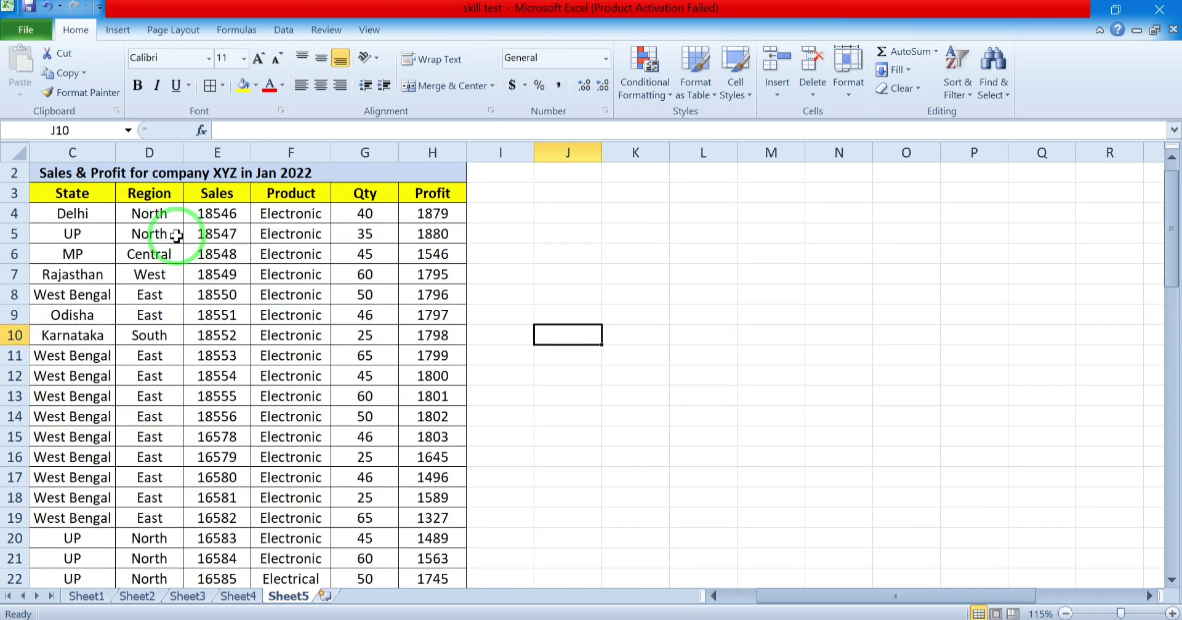
left_click_drag(815, 596, 733, 596)
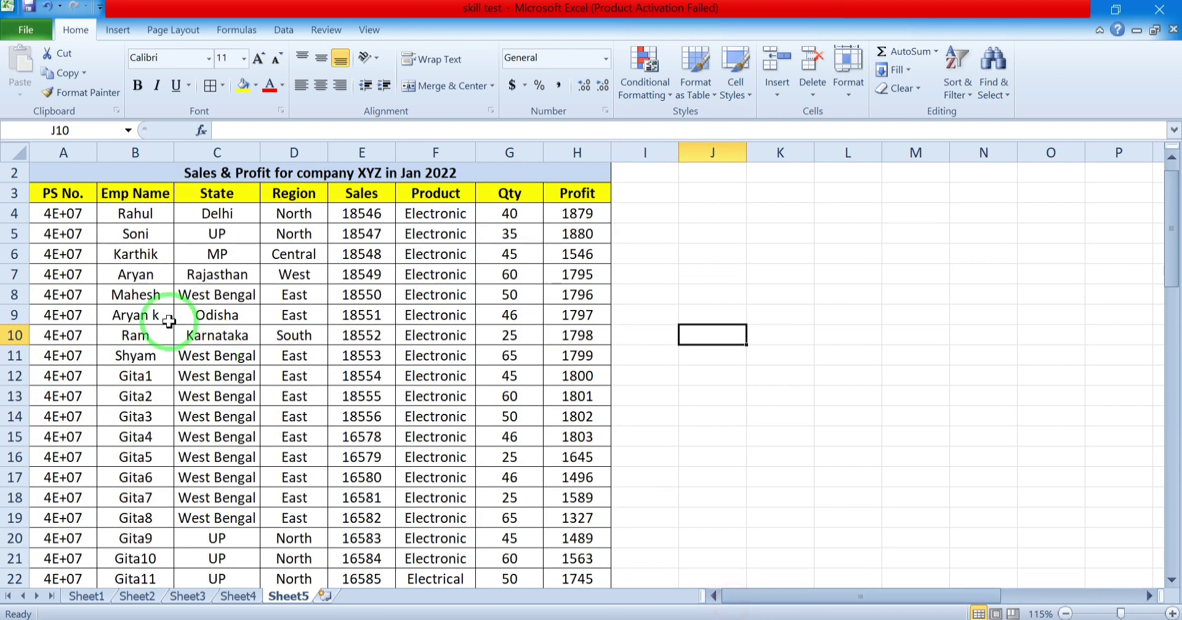
scroll(169, 321, "up", 1)
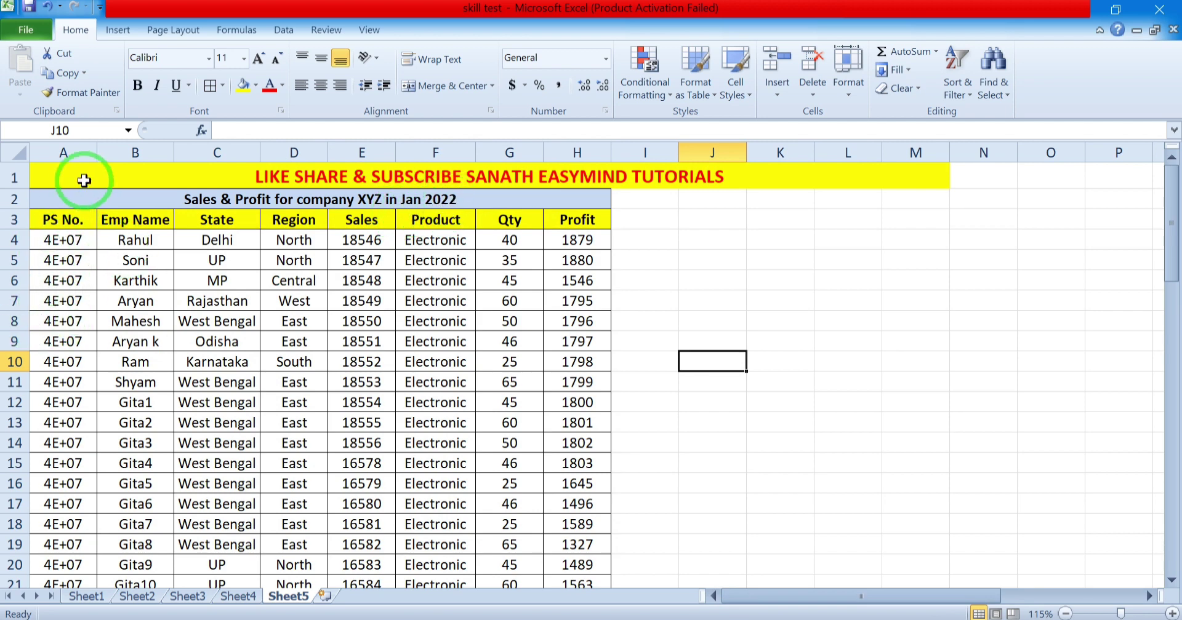
scroll(117, 249, "down", 1, "ctrl")
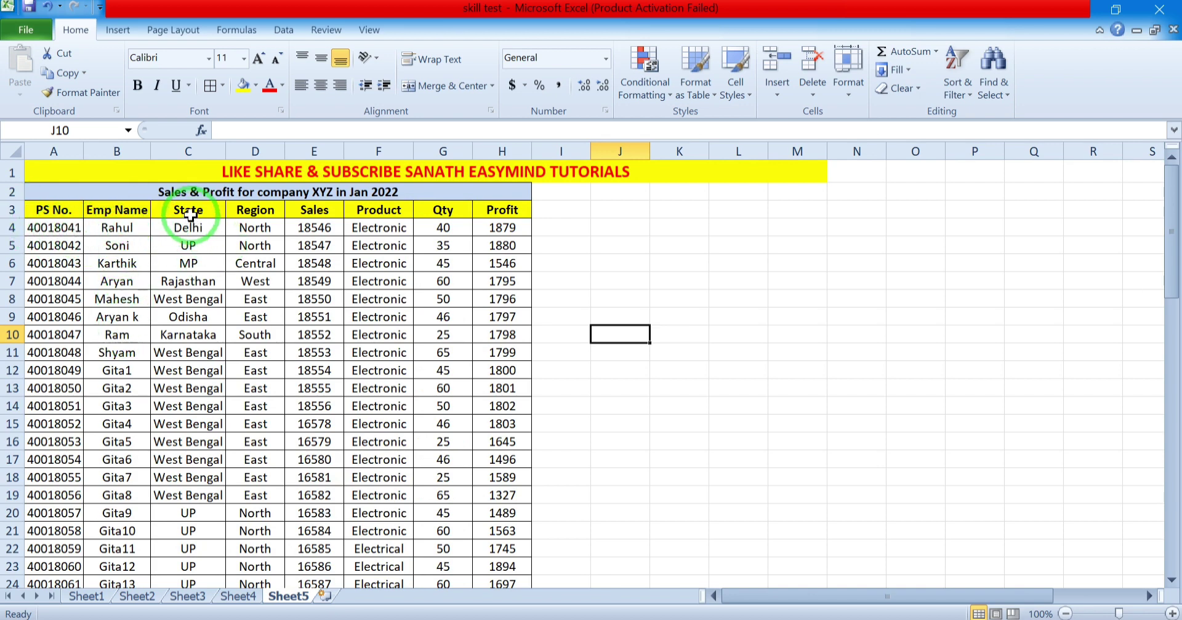
left_click(246, 211)
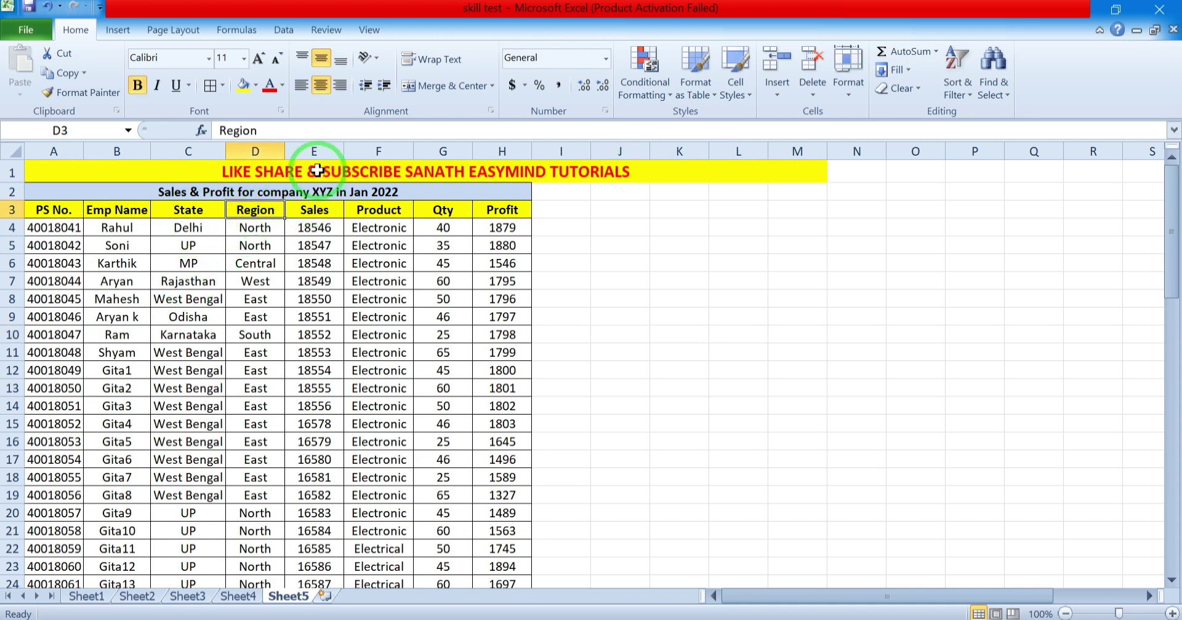
left_click(314, 151)
left_click(378, 151)
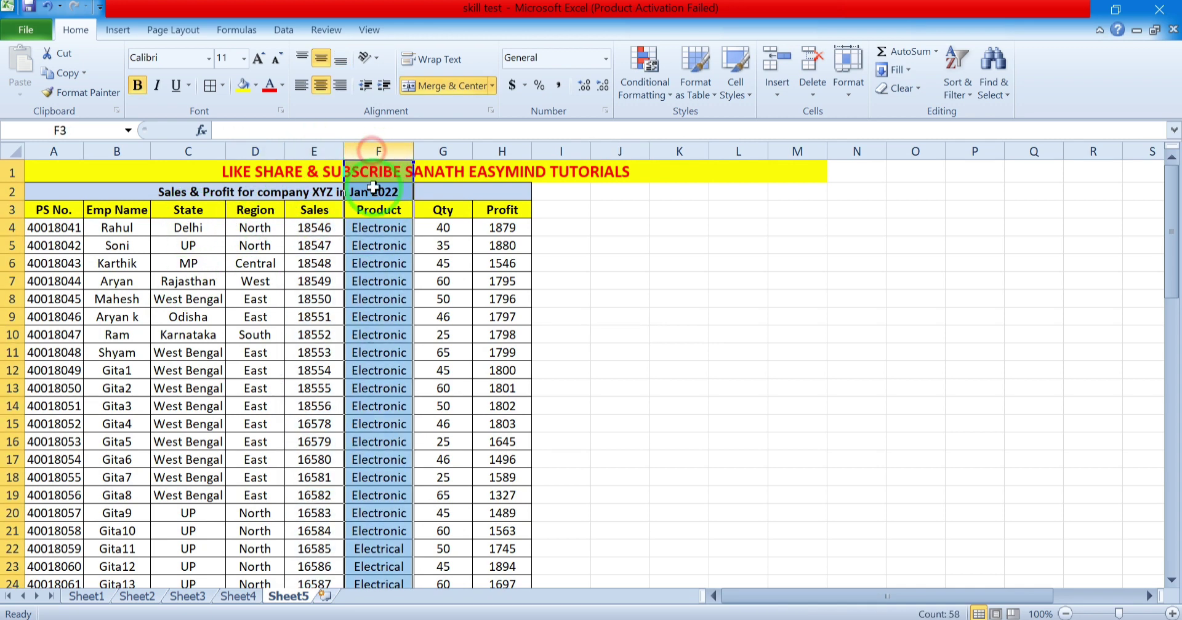
left_click(453, 150)
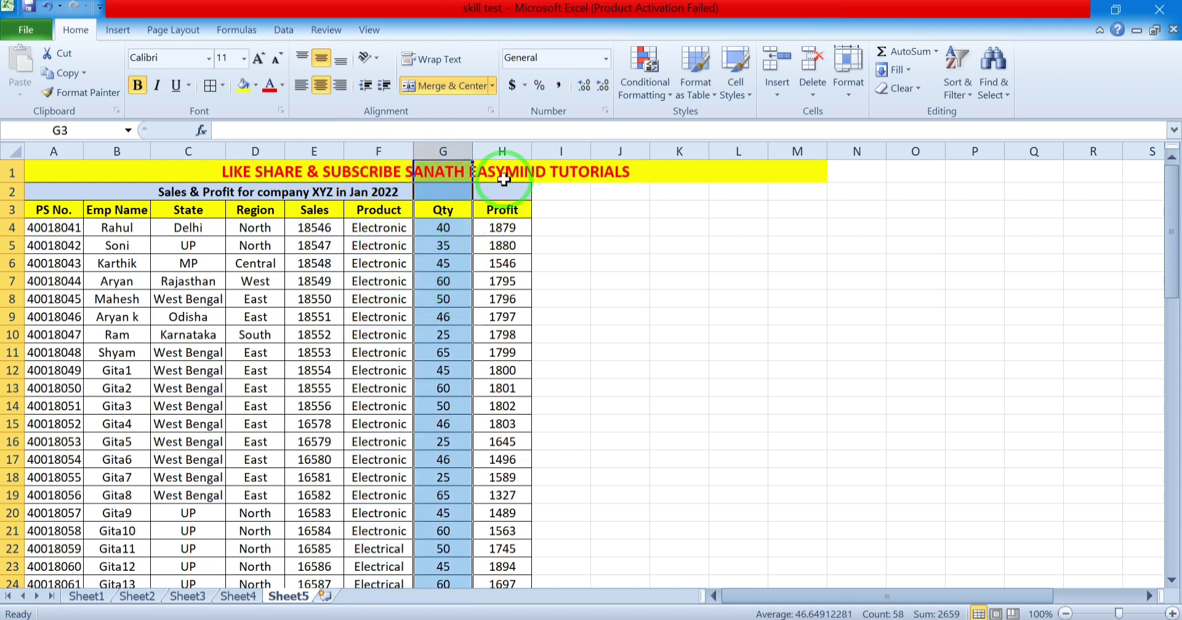
left_click(499, 151)
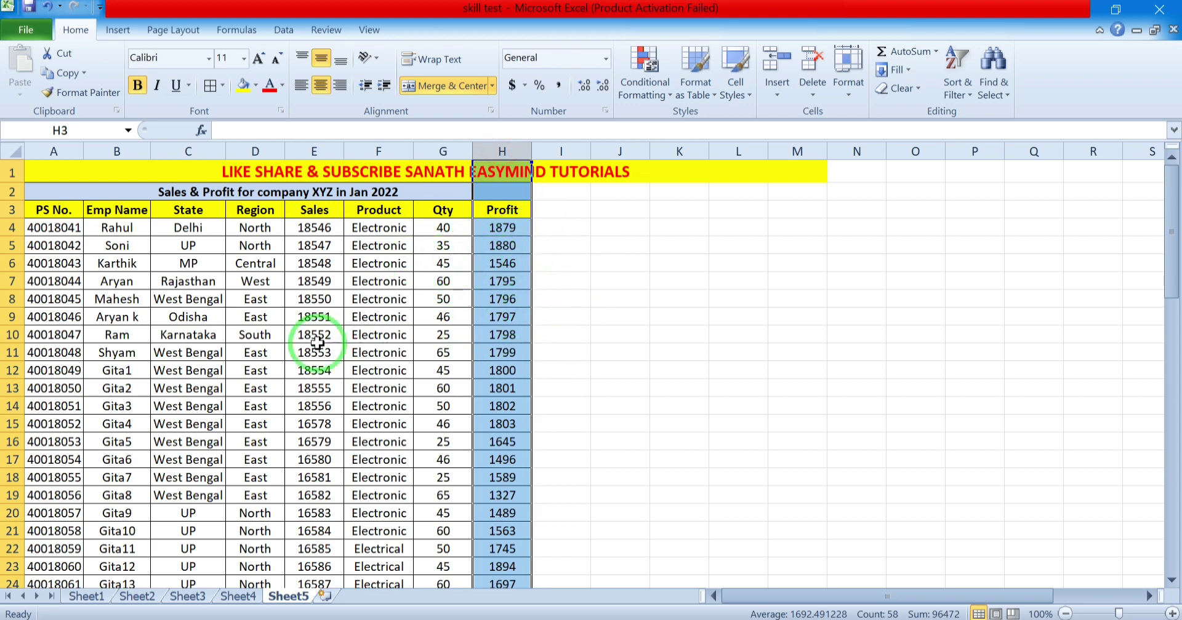
left_click(185, 151)
left_click(253, 151)
left_click(114, 151)
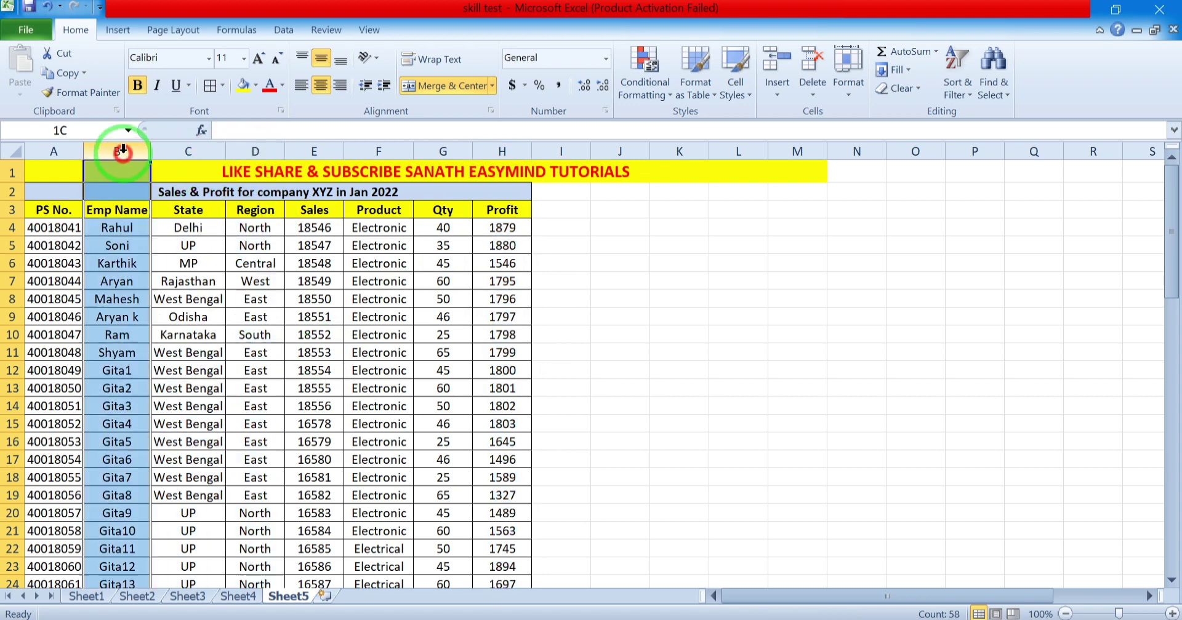
left_click(563, 235)
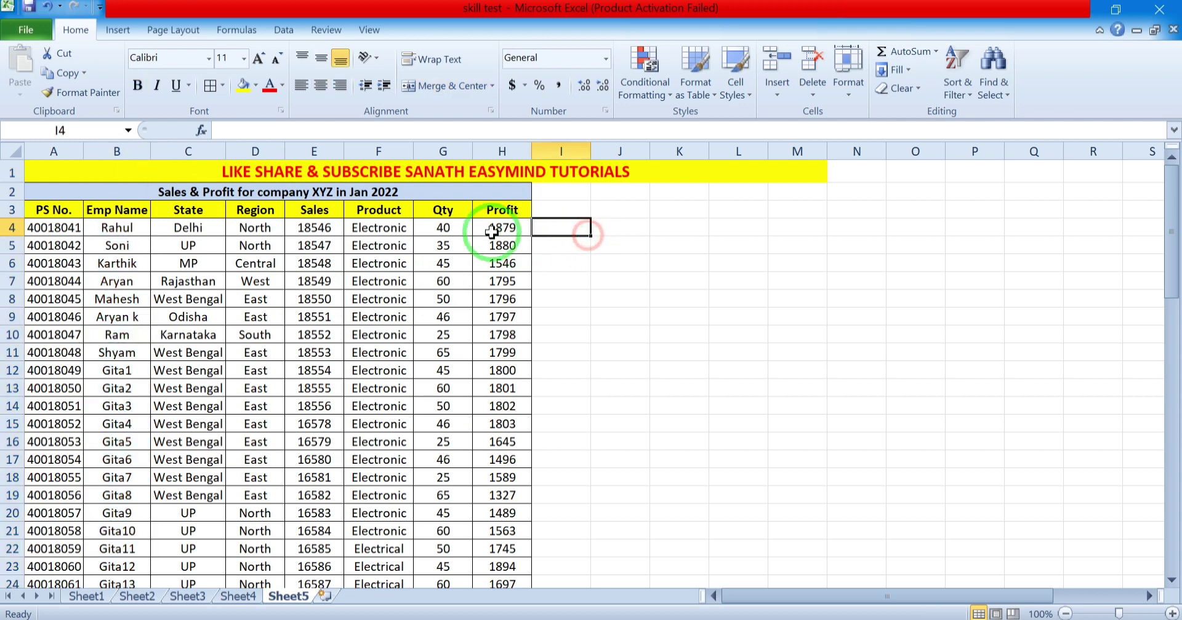
scroll(197, 388, "down", 16)
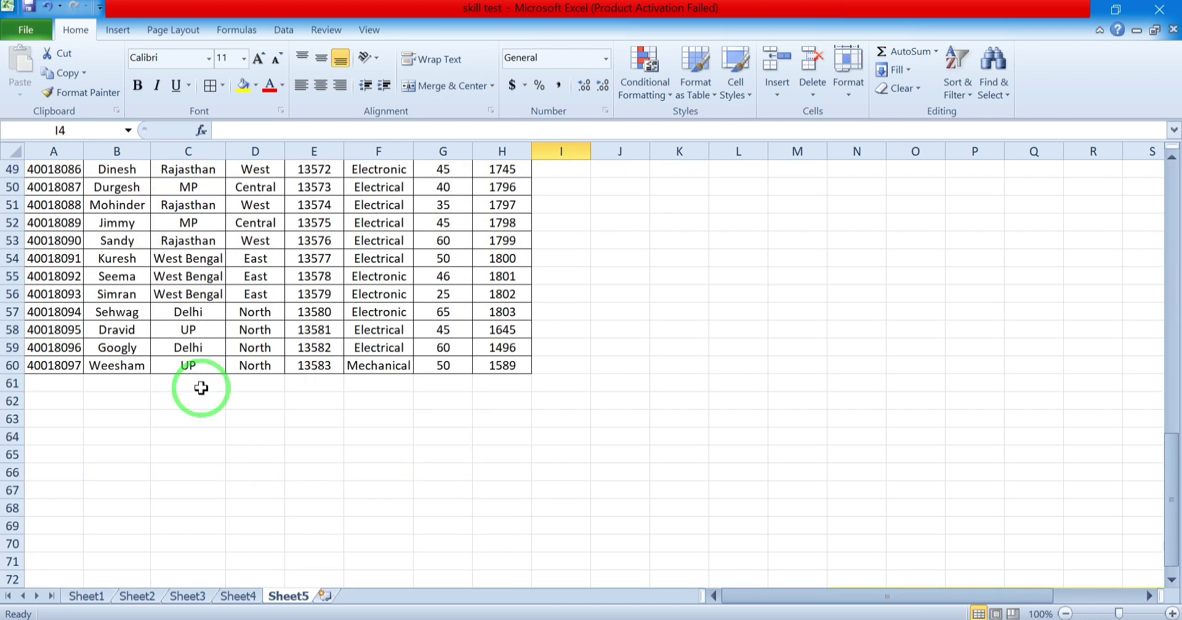
scroll(198, 391, "up", 2)
scroll(163, 468, "up", 2)
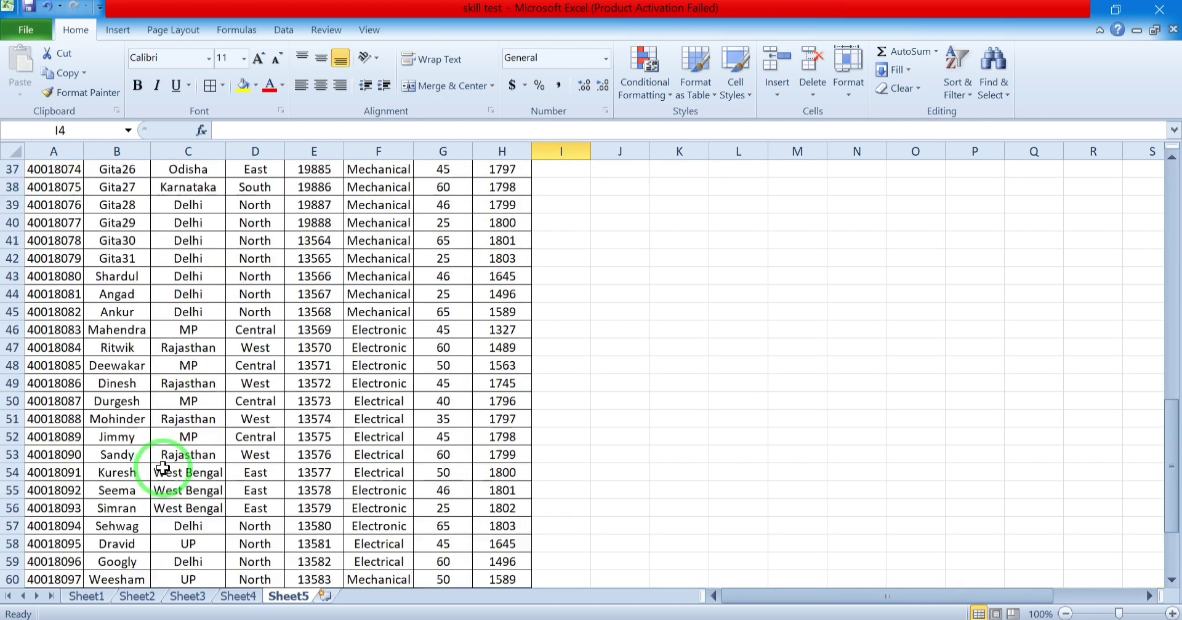
scroll(162, 468, "up", 12)
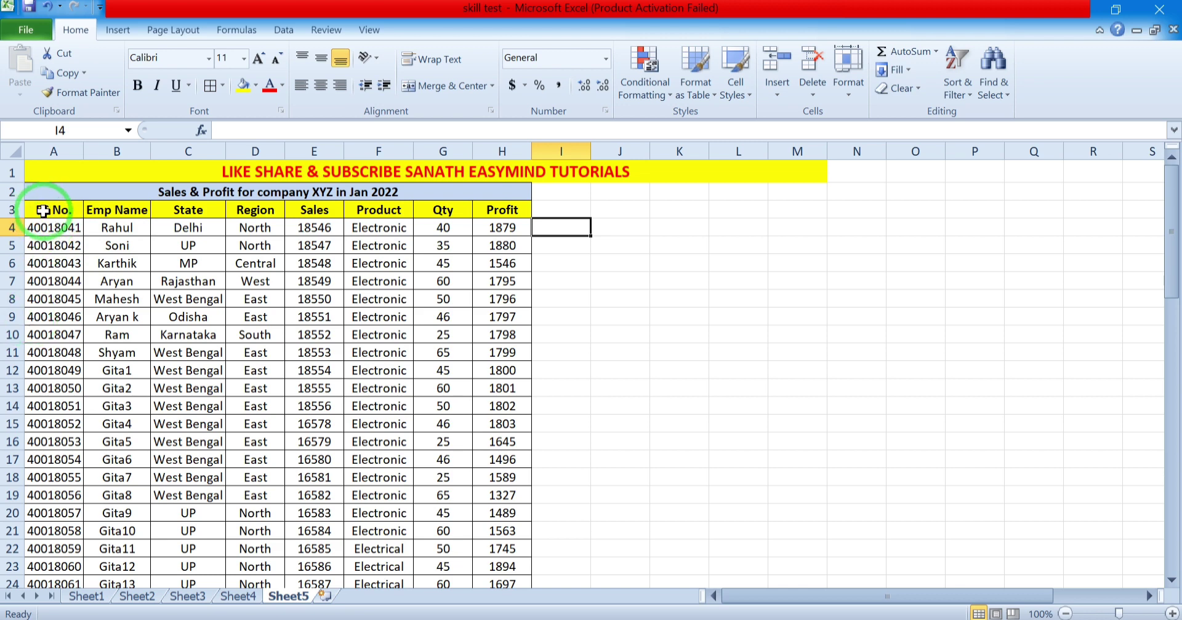
mouse_move(44, 211)
left_mouse_down()
mouse_move(34, 240)
mouse_move(179, 263)
mouse_move(271, 403)
mouse_move(423, 551)
mouse_move(496, 510)
mouse_move(509, 607)
mouse_move(520, 598)
mouse_move(517, 560)
mouse_move(507, 617)
mouse_move(408, 585)
mouse_move(480, 546)
mouse_move(500, 502)
mouse_move(519, 502)
mouse_move(504, 509)
mouse_move(514, 514)
mouse_move(243, 211)
mouse_move(119, 149)
mouse_move(33, 157)
mouse_move(27, 113)
left_mouse_up()
left_click(679, 297)
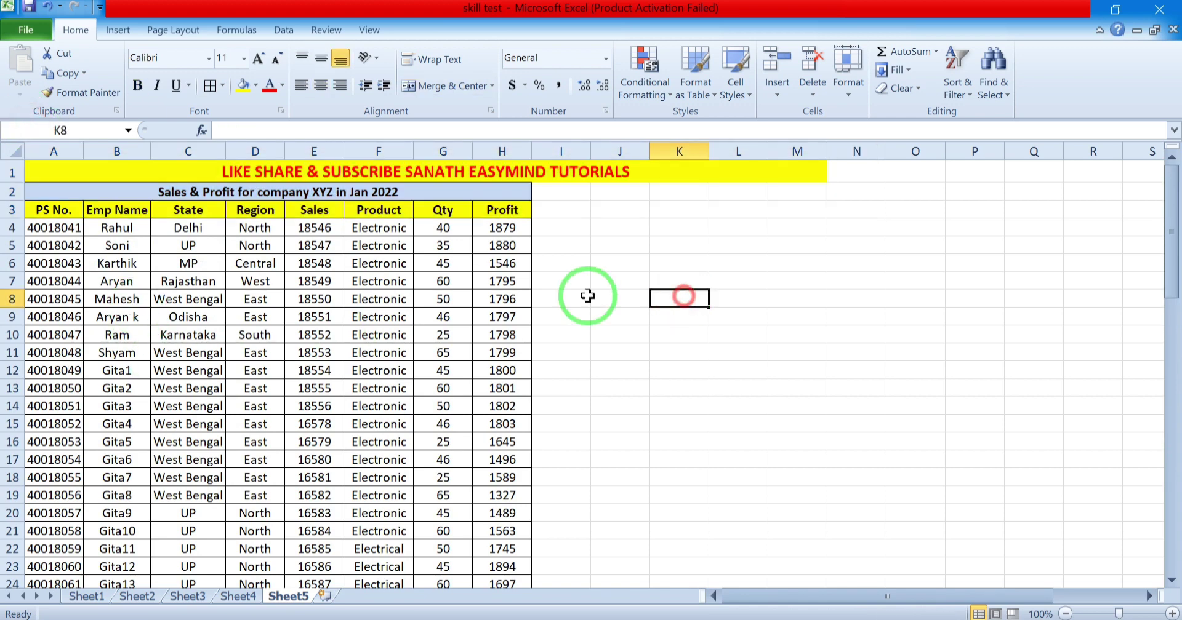
Select the range A3:H60, extending from the PS No. header across the headings and down the records, then clear the selection
left_click(42, 211)
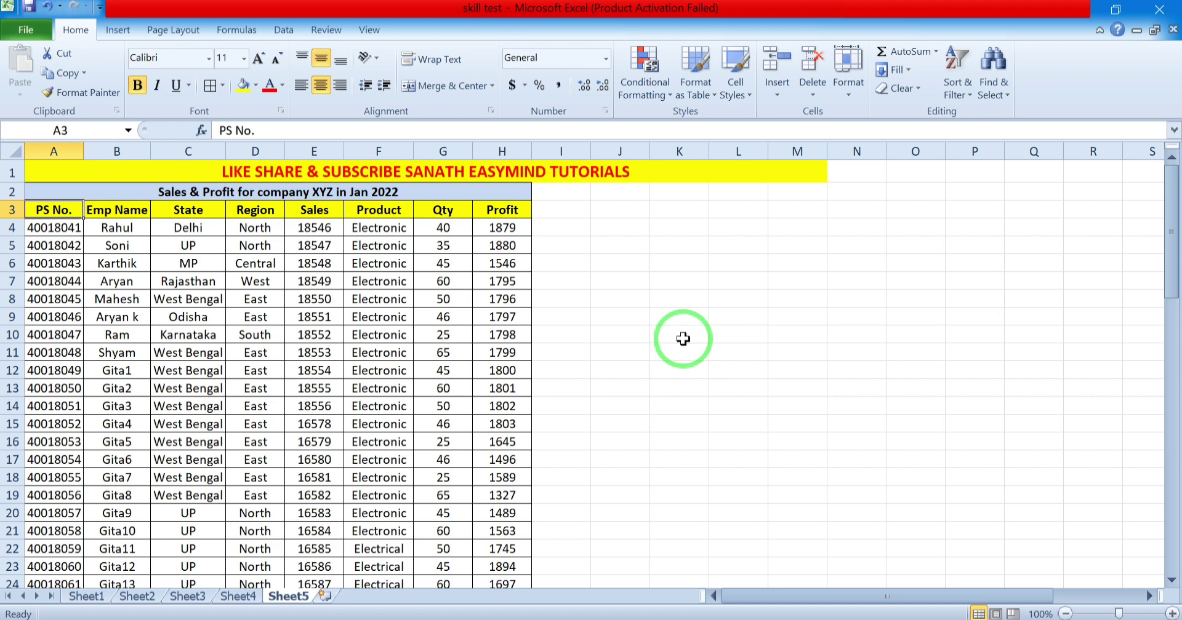
key("ctrl+shift+Right")
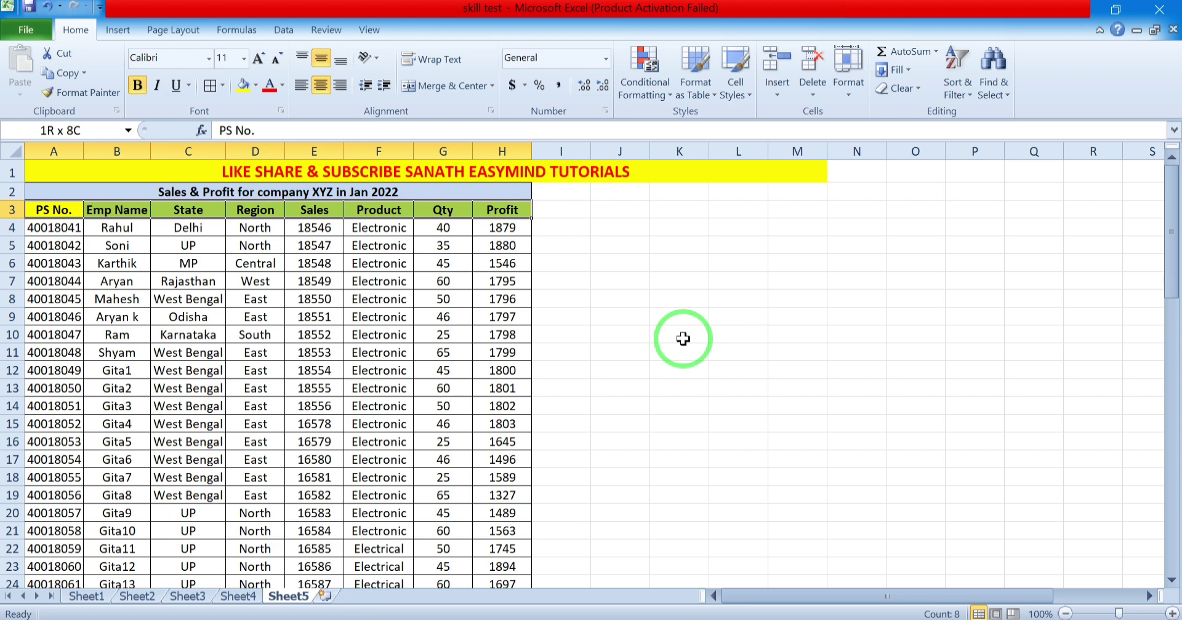
key("ctrl+shift+Down")
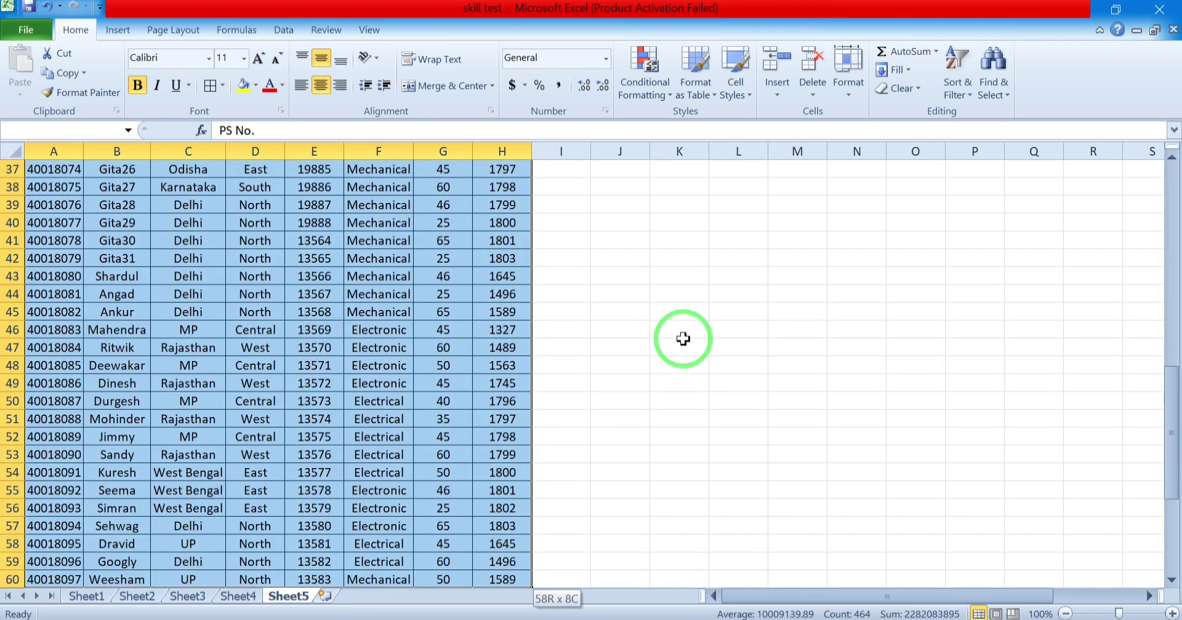
scroll(370, 469, "down", 4)
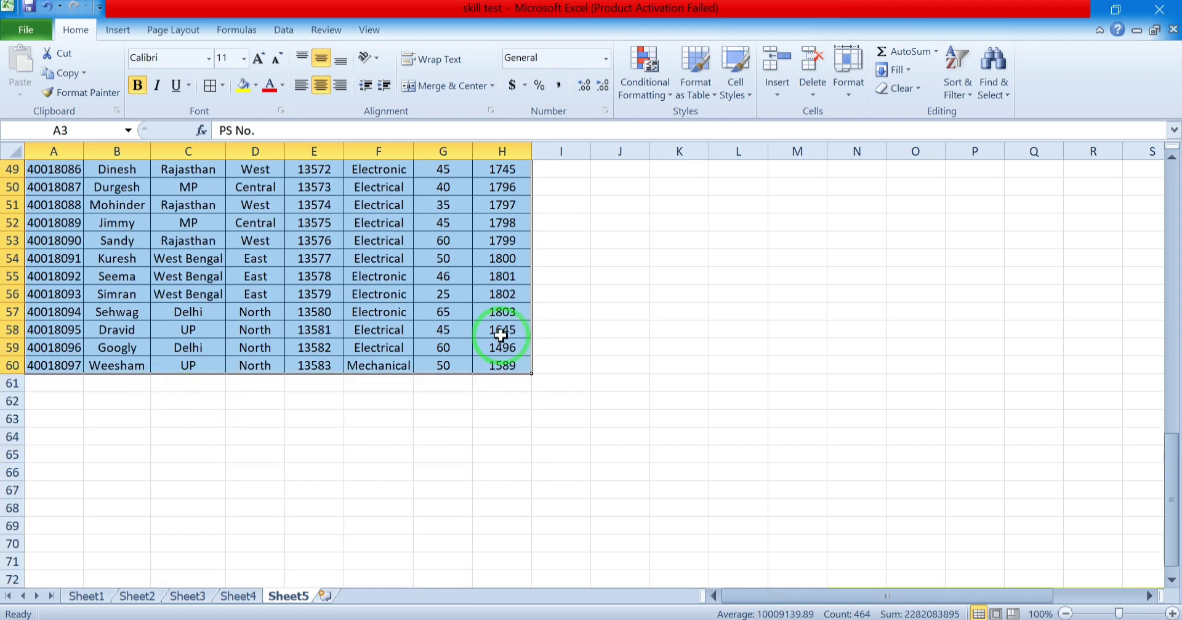
scroll(409, 388, "up", 12)
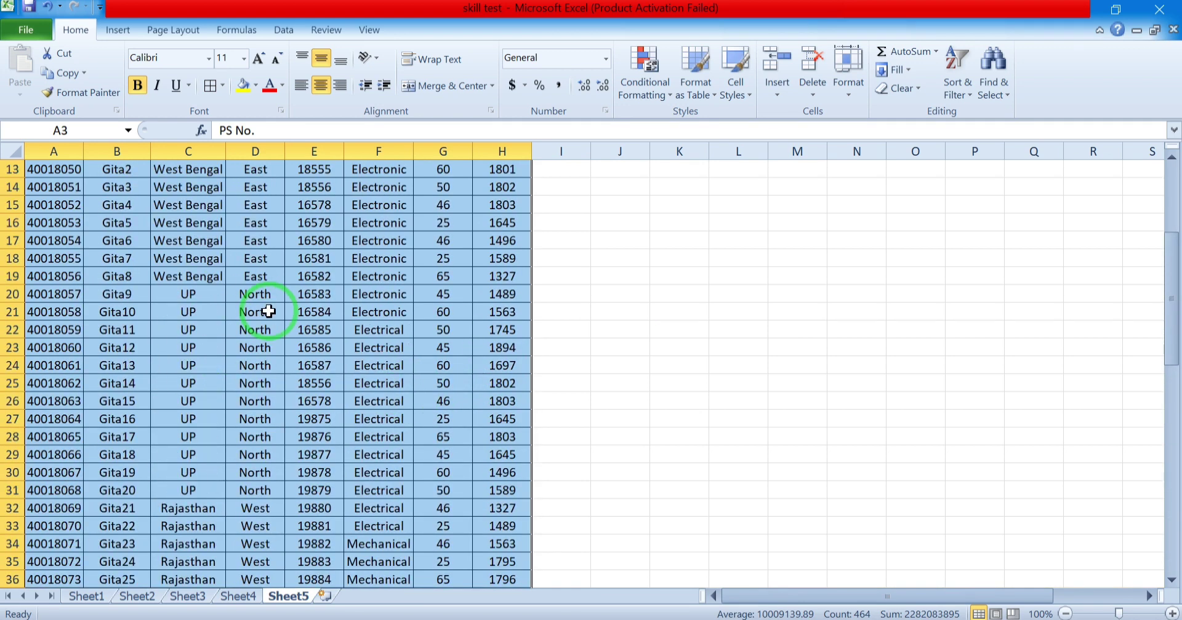
scroll(269, 311, "up", 4)
left_click(622, 246)
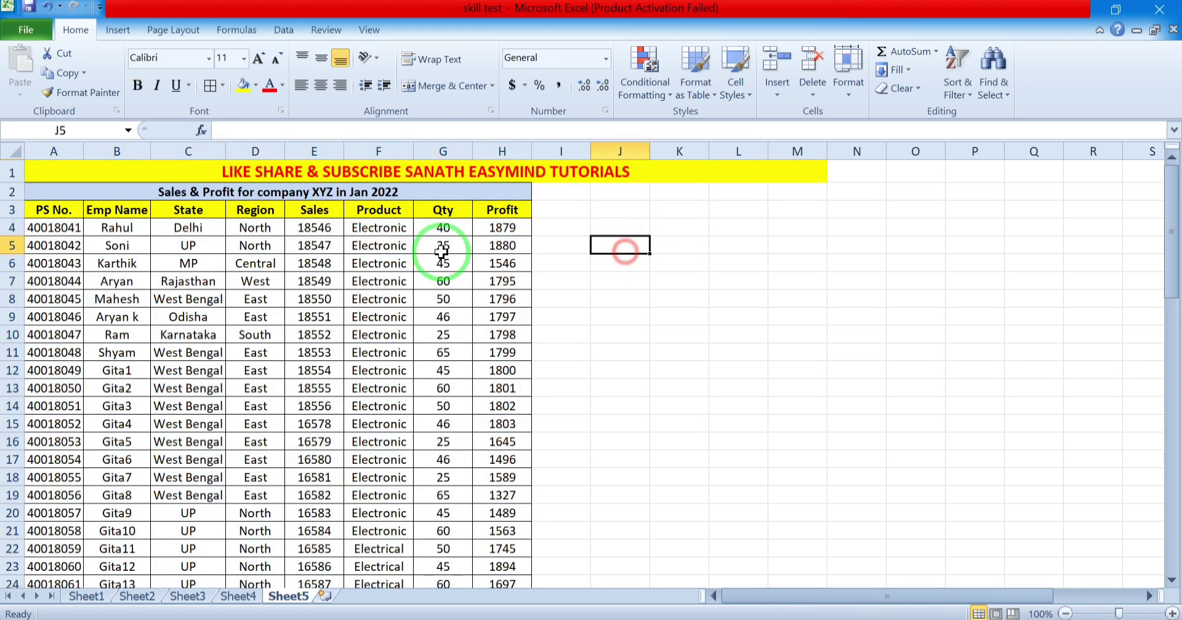
Insert a PivotTable on a new worksheet using the table range Sheet5!$A$3:$H$60 as its source
left_click(45, 211)
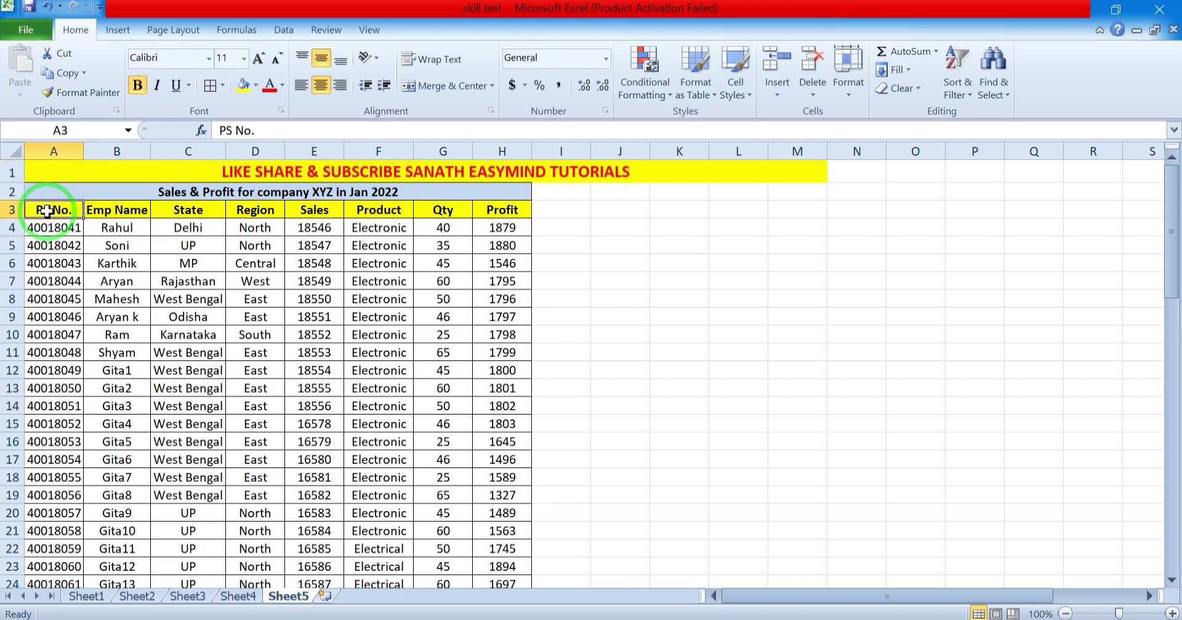
key("ctrl+shift+Down")
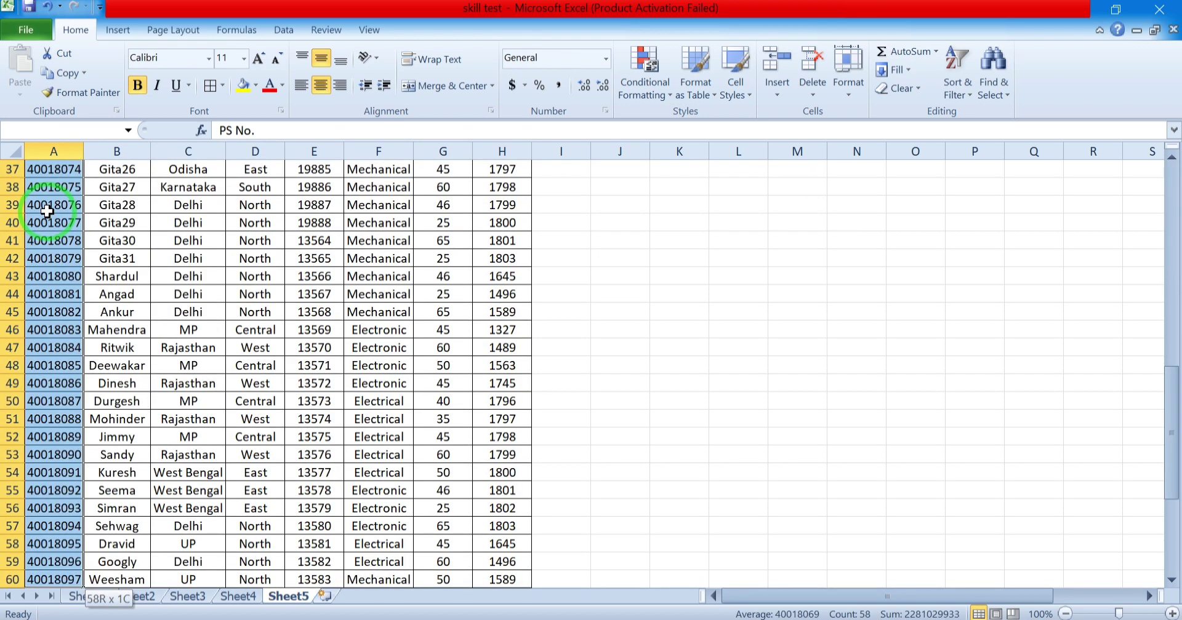
key("ctrl+shift+Right")
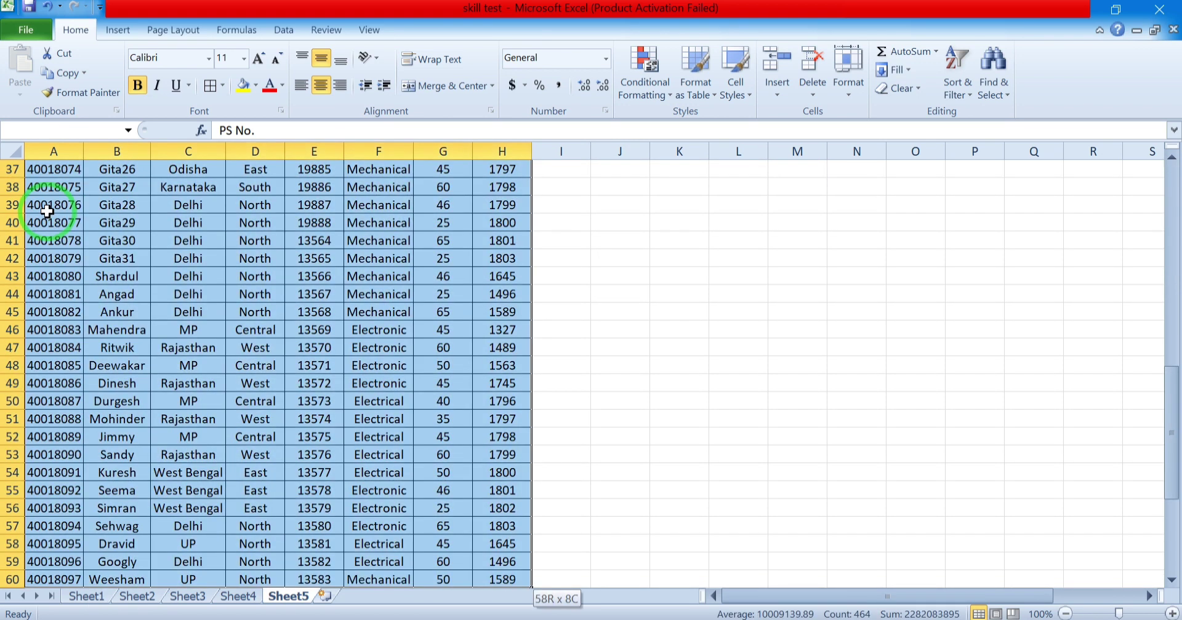
scroll(100, 264, "up", 12)
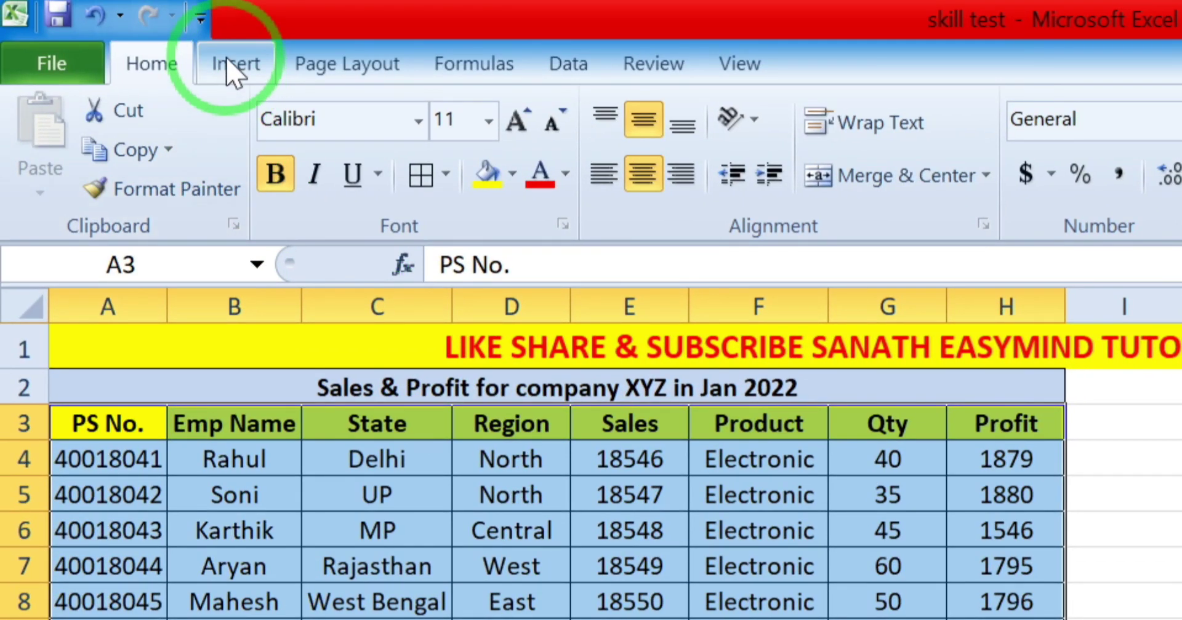
left_click(230, 43)
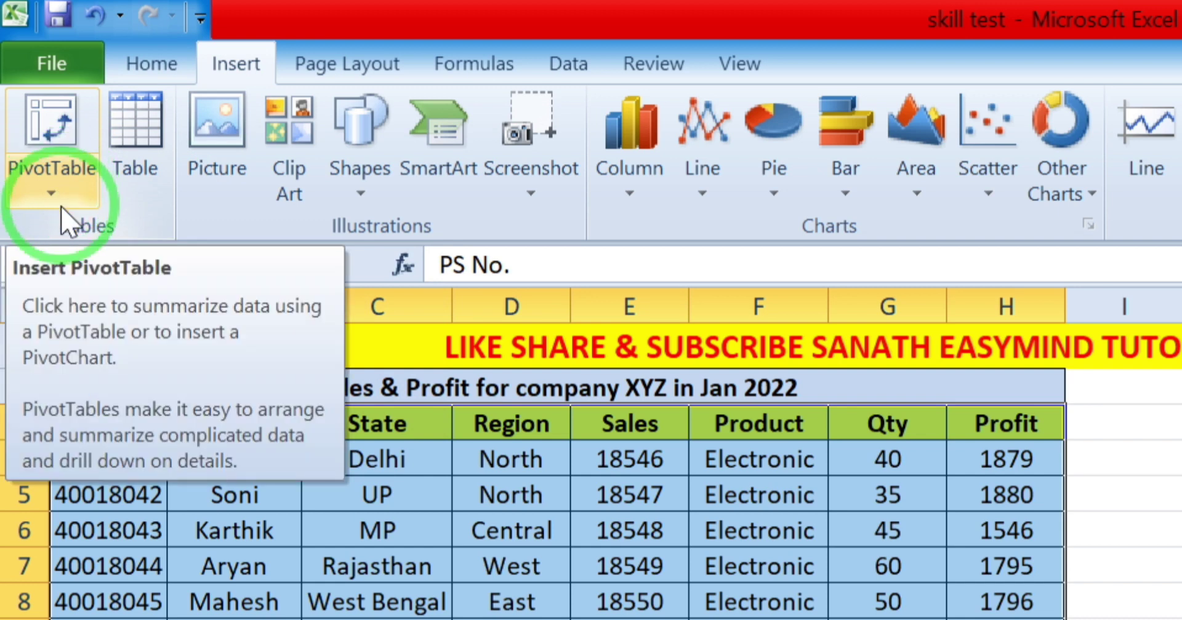
left_click(48, 189)
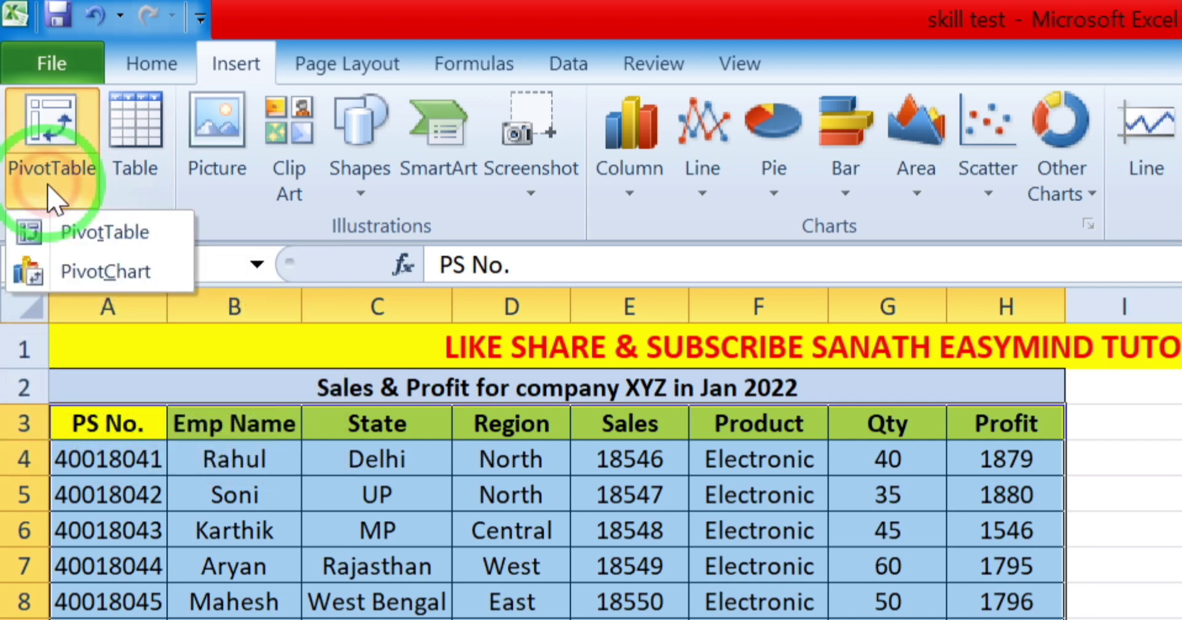
left_click(99, 240)
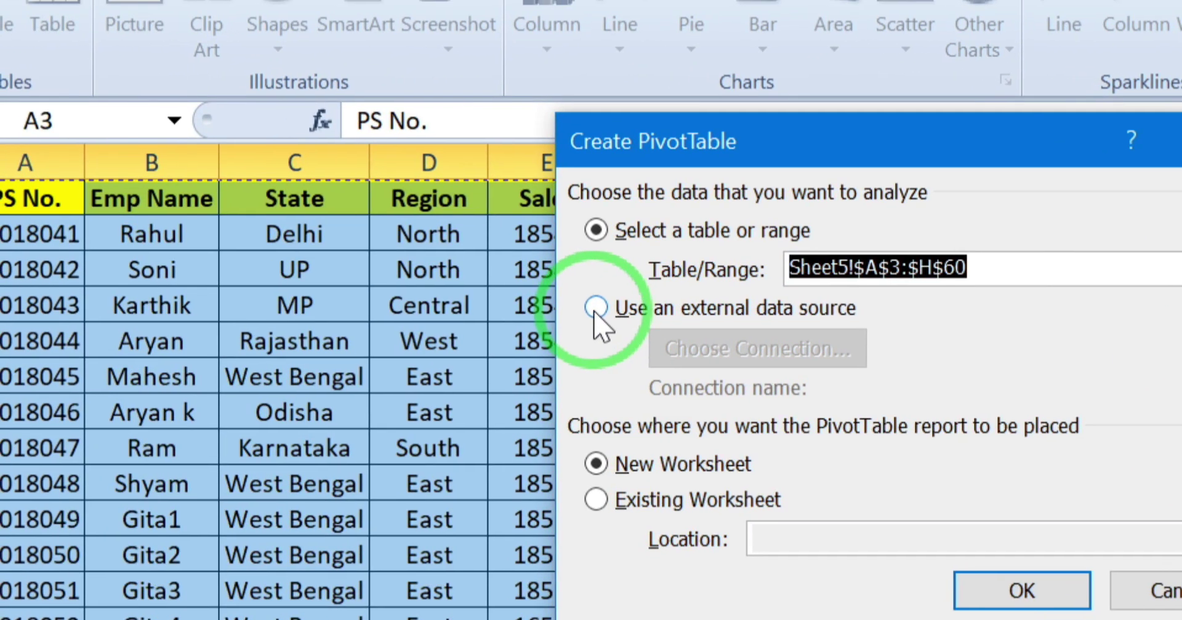
left_click(590, 308)
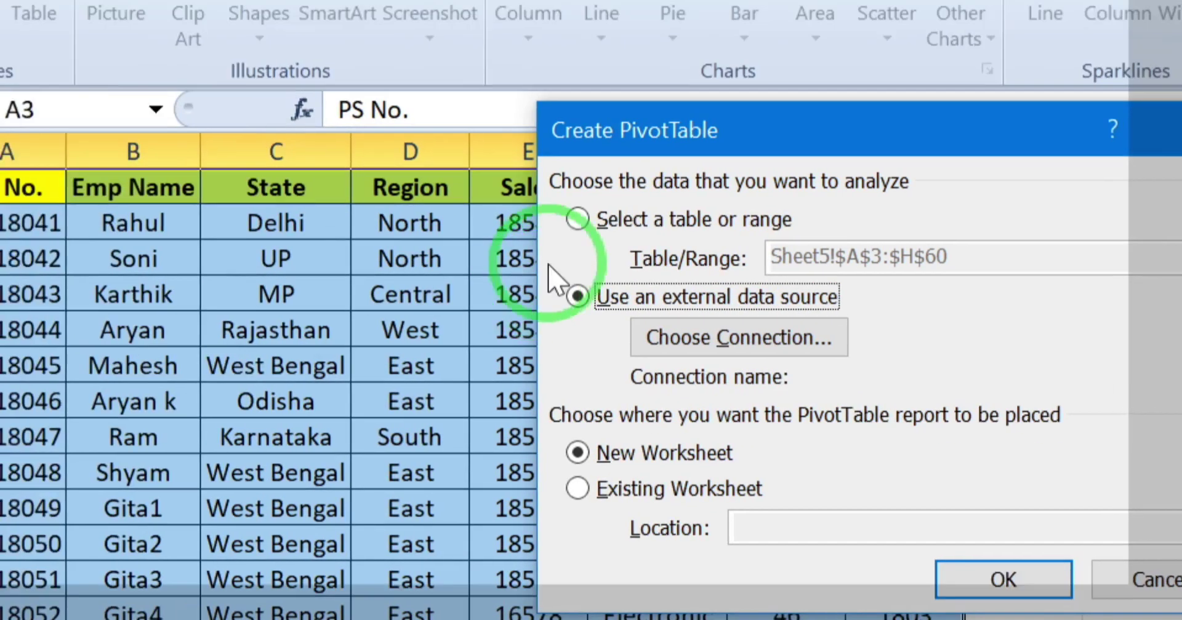
left_click(361, 192)
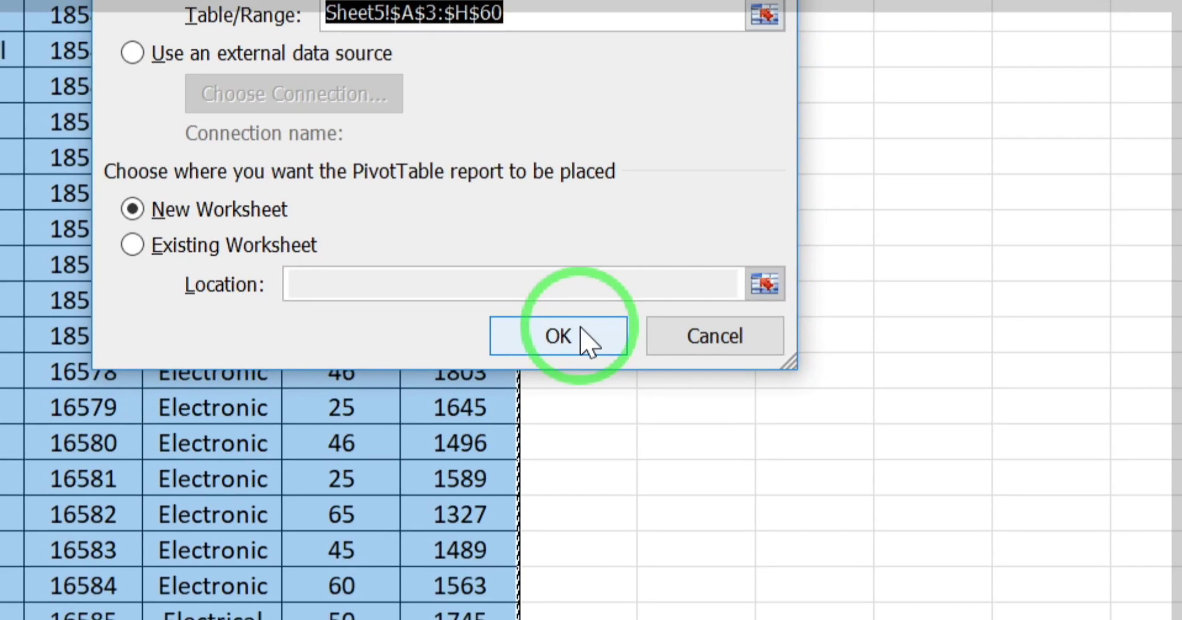
left_click(904, 435)
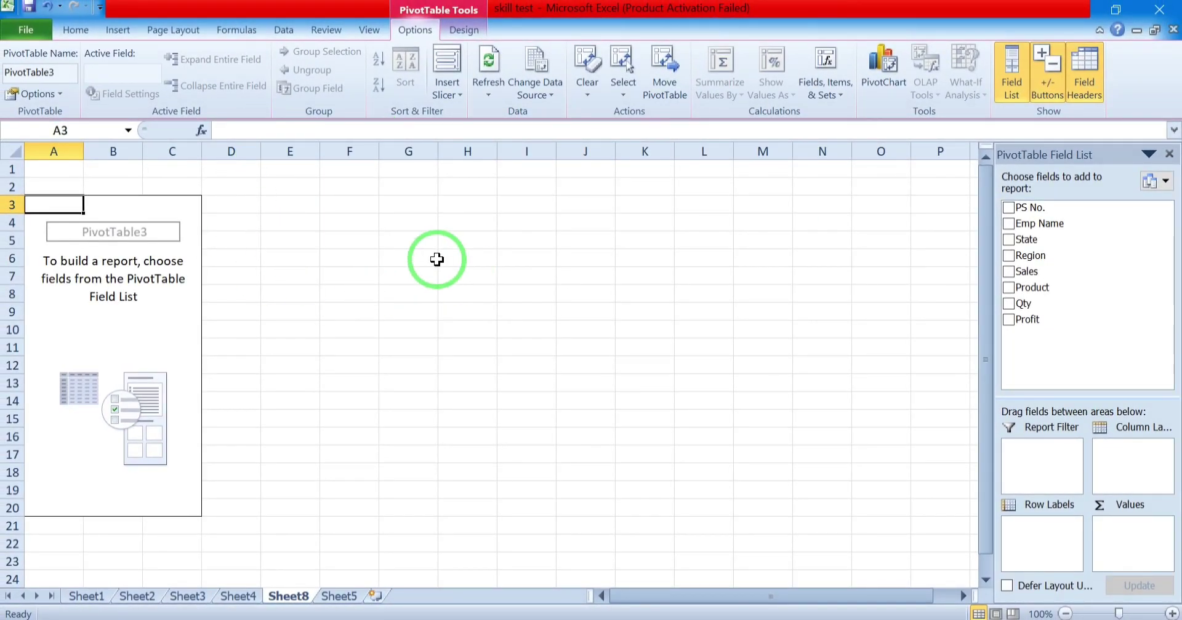
Select cell C10 inside the empty PivotTable report area, then cell H8 outside it
left_click(156, 327)
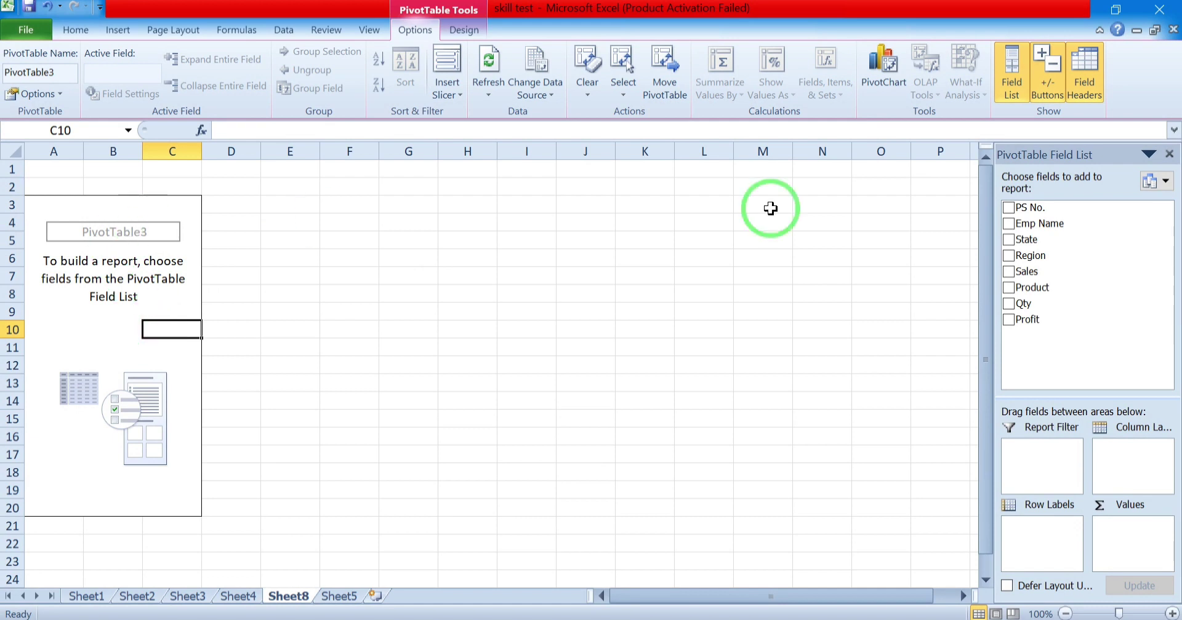
left_click(491, 291)
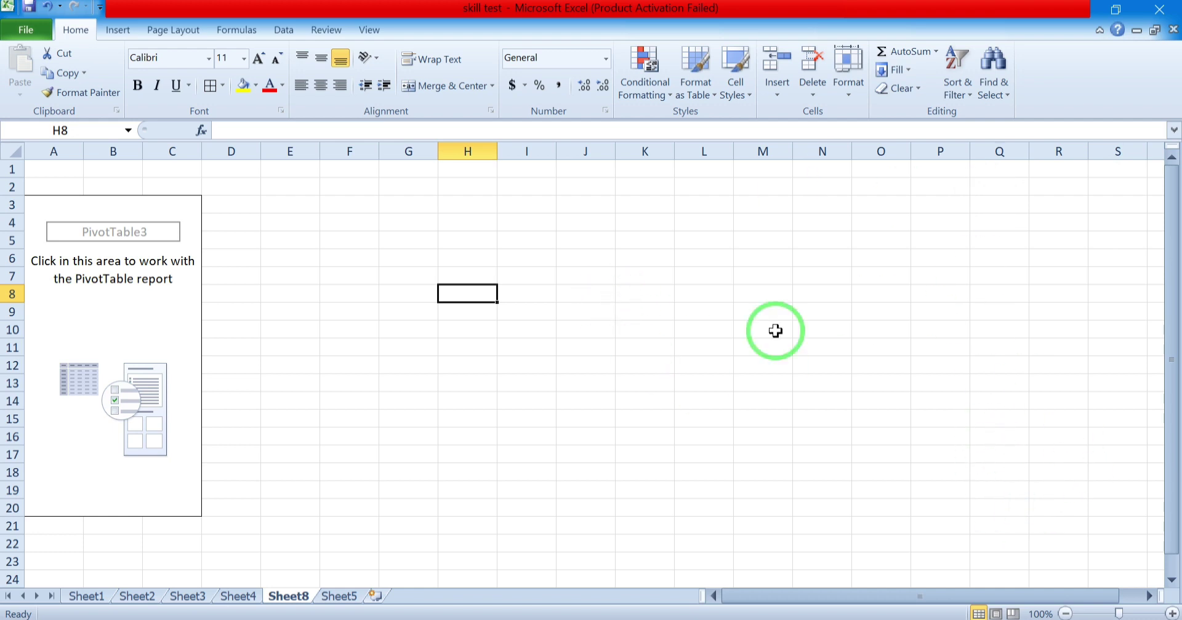
Select cell B10 inside the empty PivotTable report area and close the PivotTable Field List
left_click(548, 275)
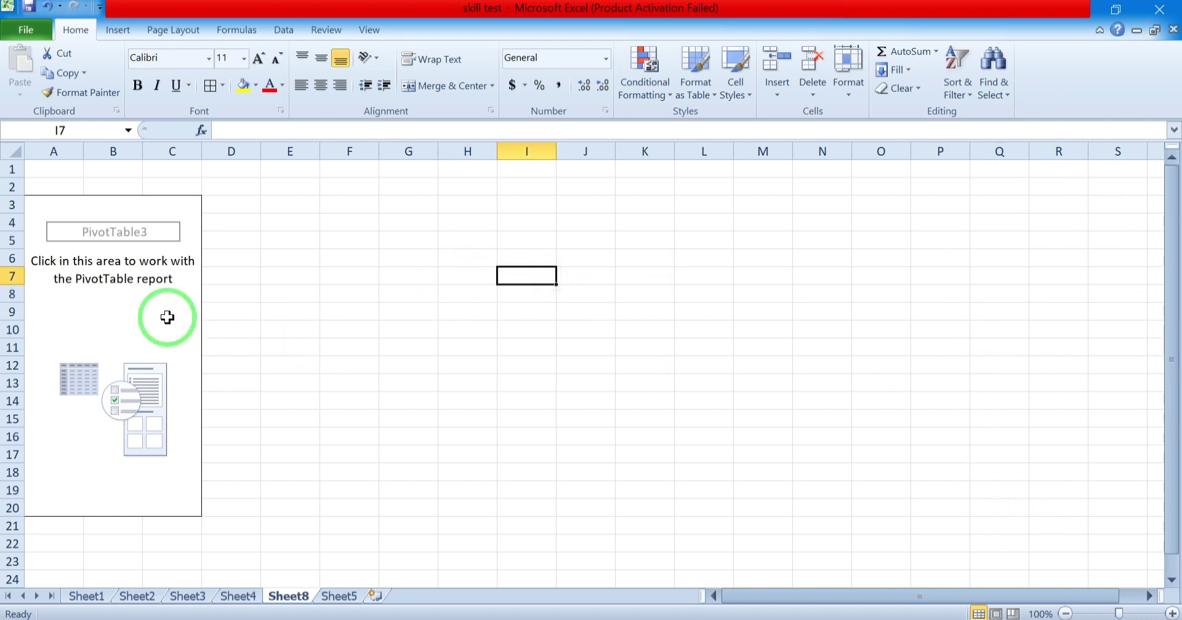
left_click(111, 331)
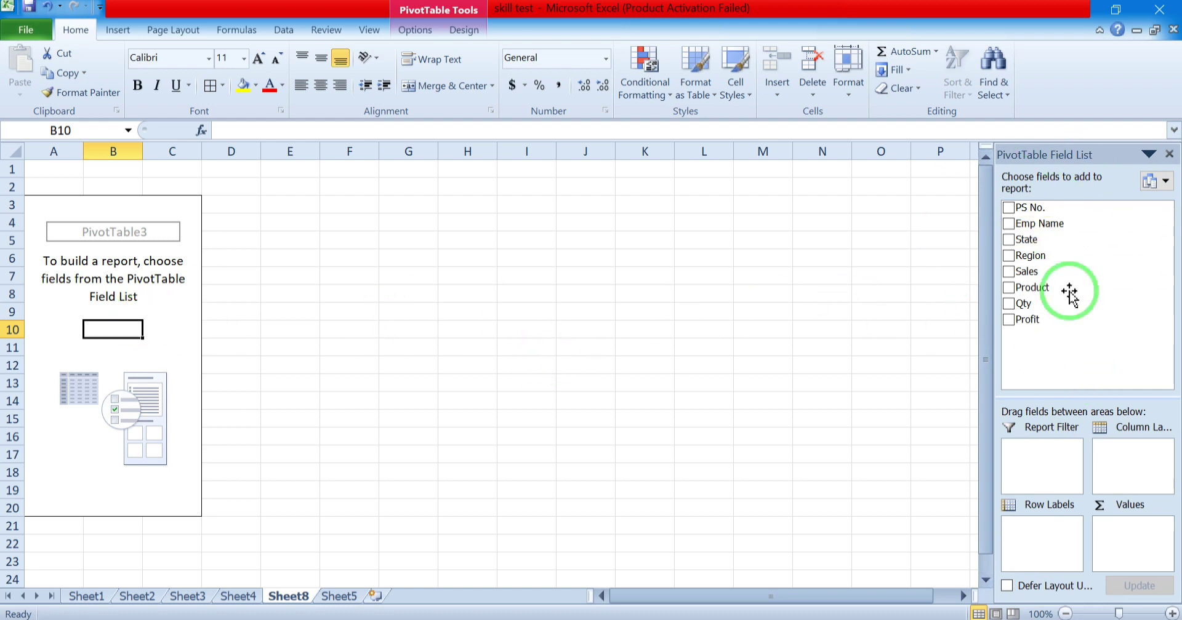
left_click(1169, 155)
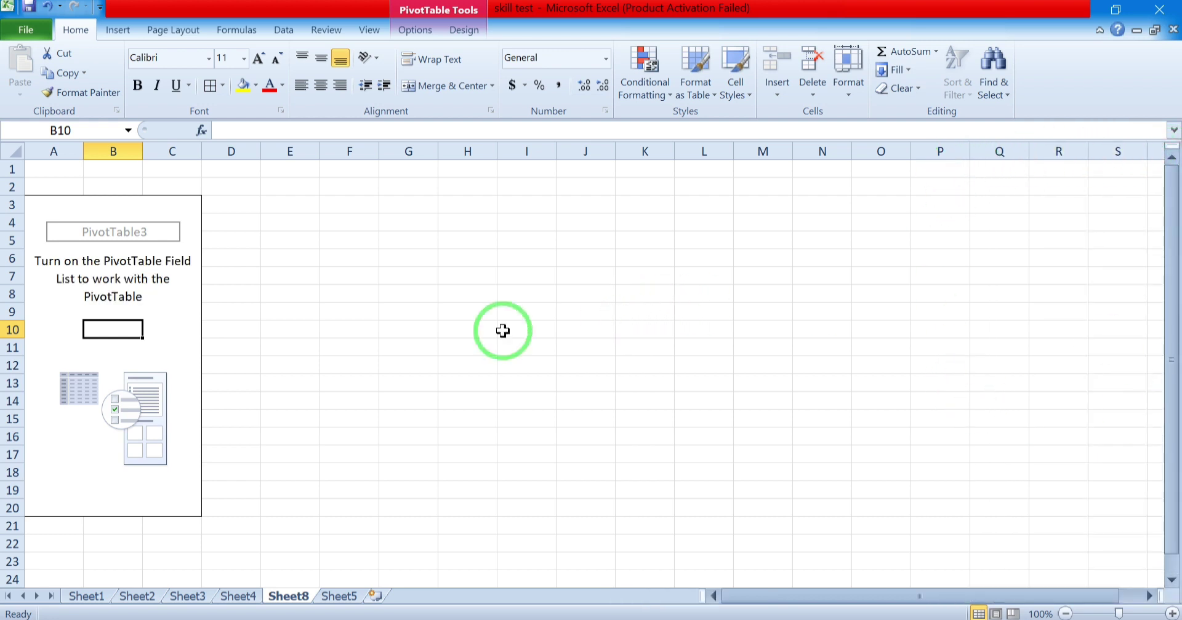
Alternate between cells outside and inside the empty PivotTable report area to compare its placeholder instructions
left_click(617, 330)
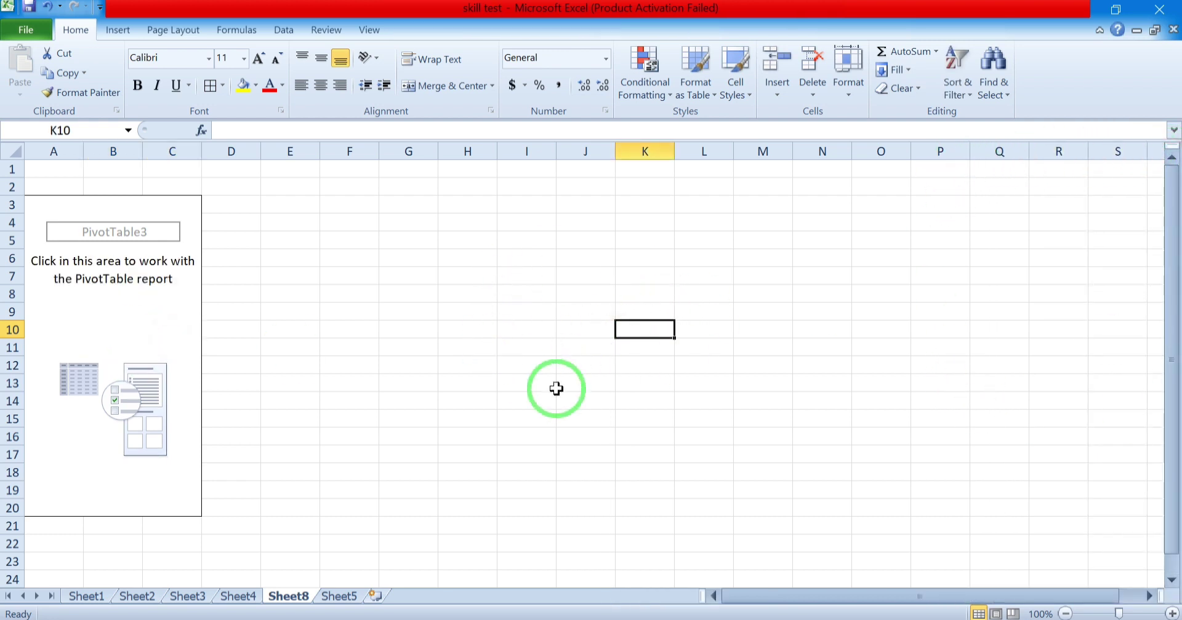
left_click(132, 331)
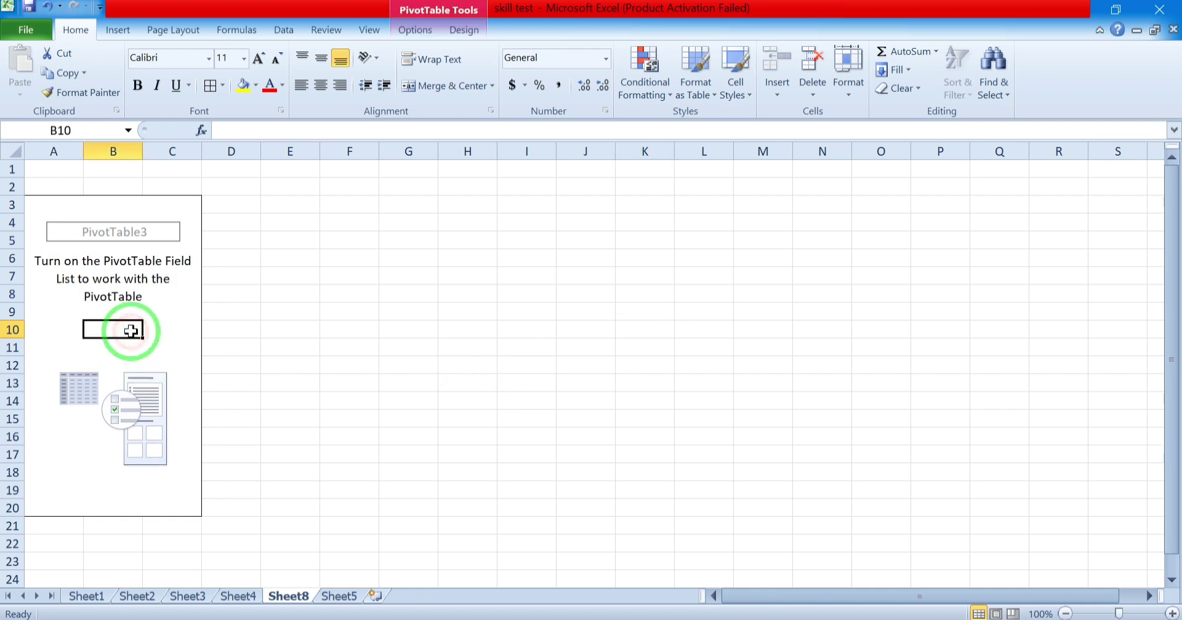
left_click(313, 330)
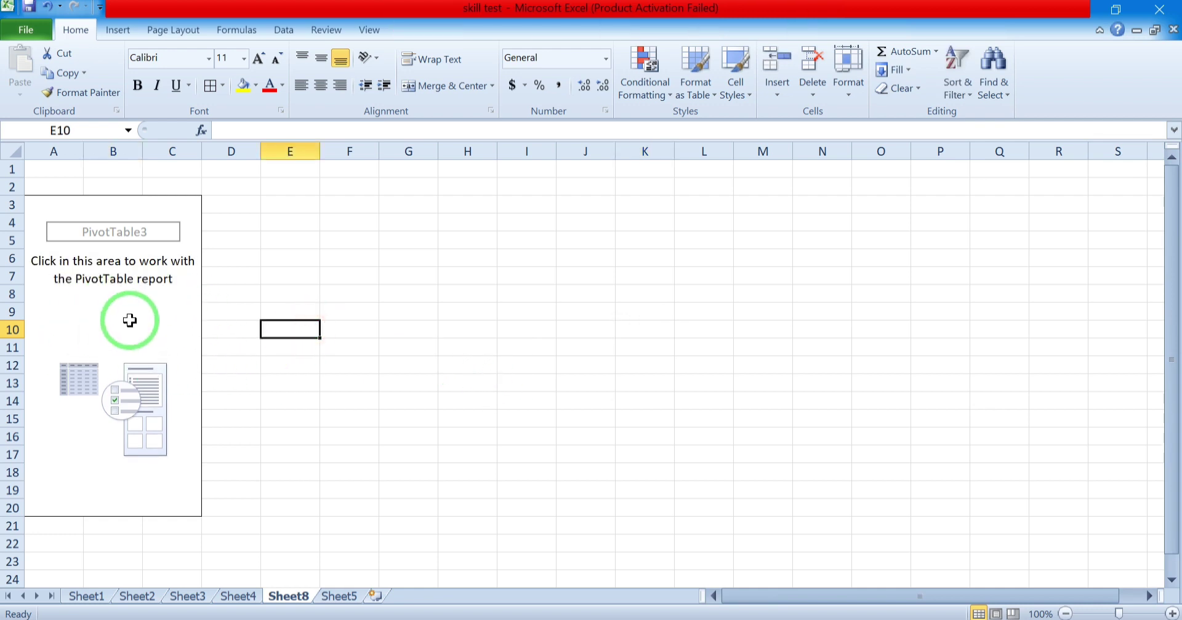
left_click(130, 320)
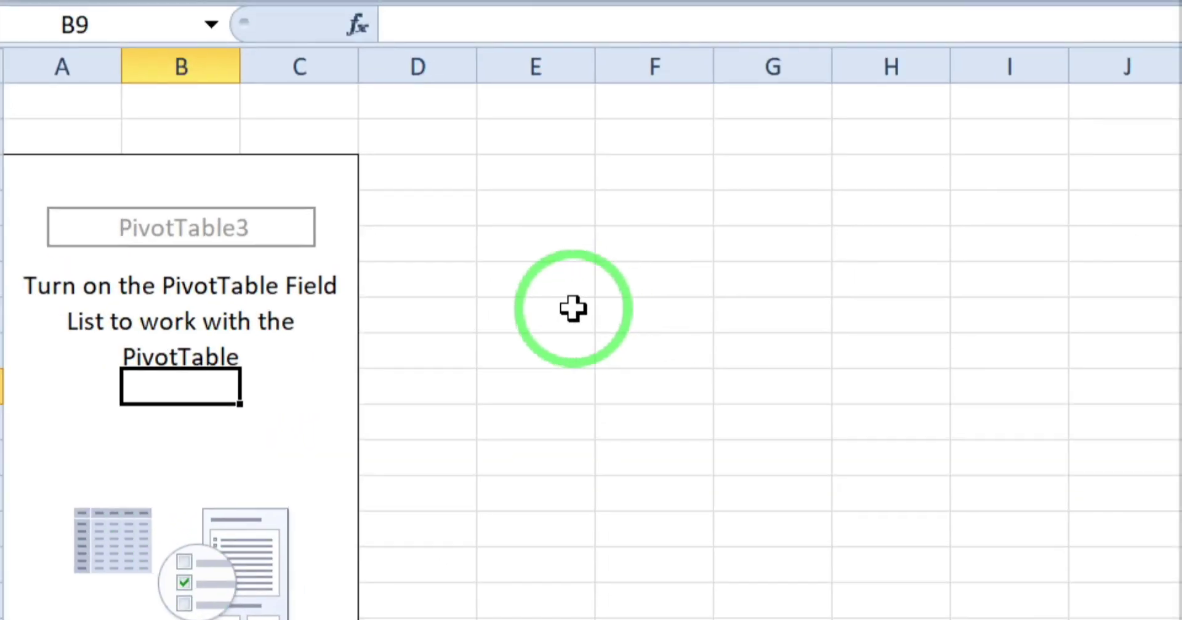
left_click(248, 555)
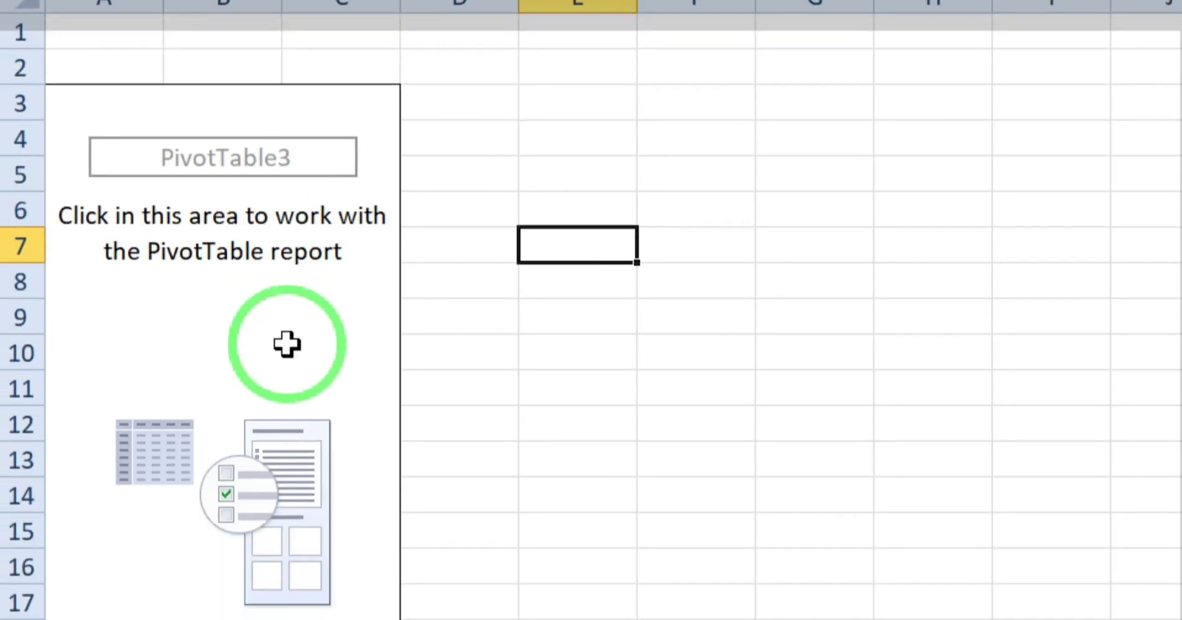
Select cell C10 in the empty PivotTable report and show the PivotTable Field List again
left_click(285, 342)
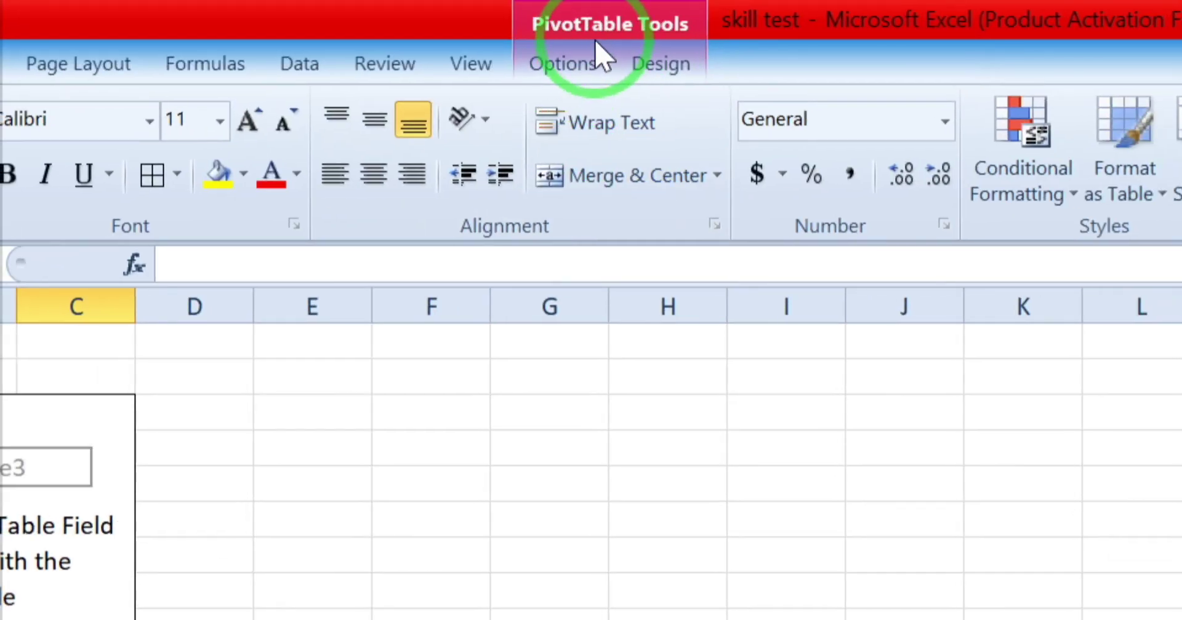
left_click(554, 67)
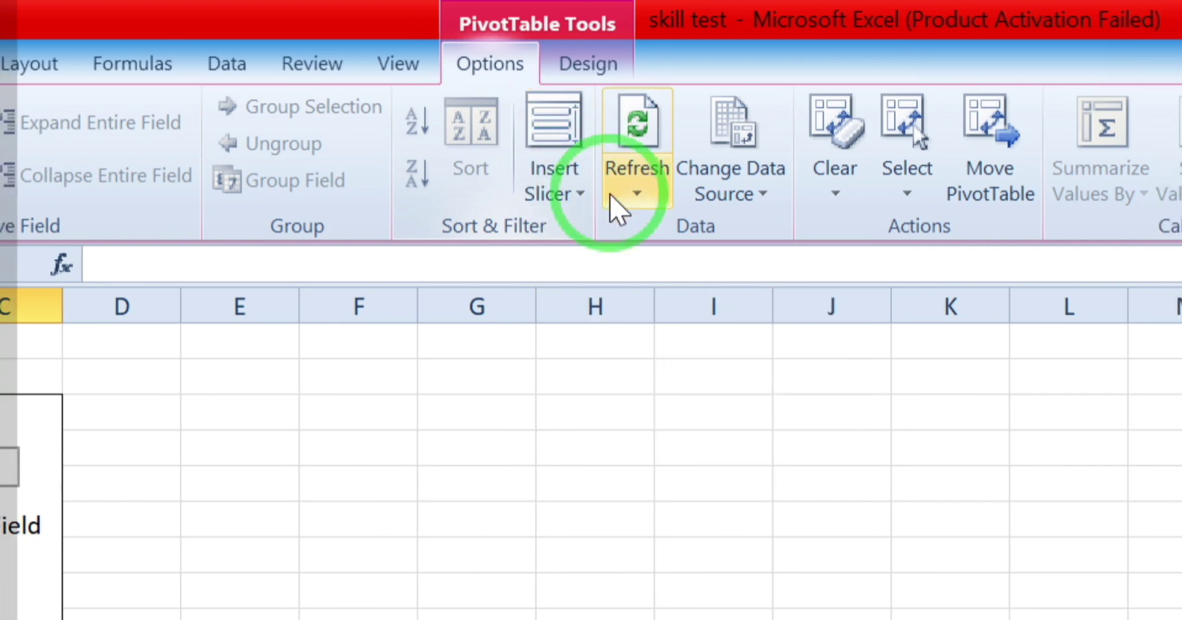
left_click(727, 201)
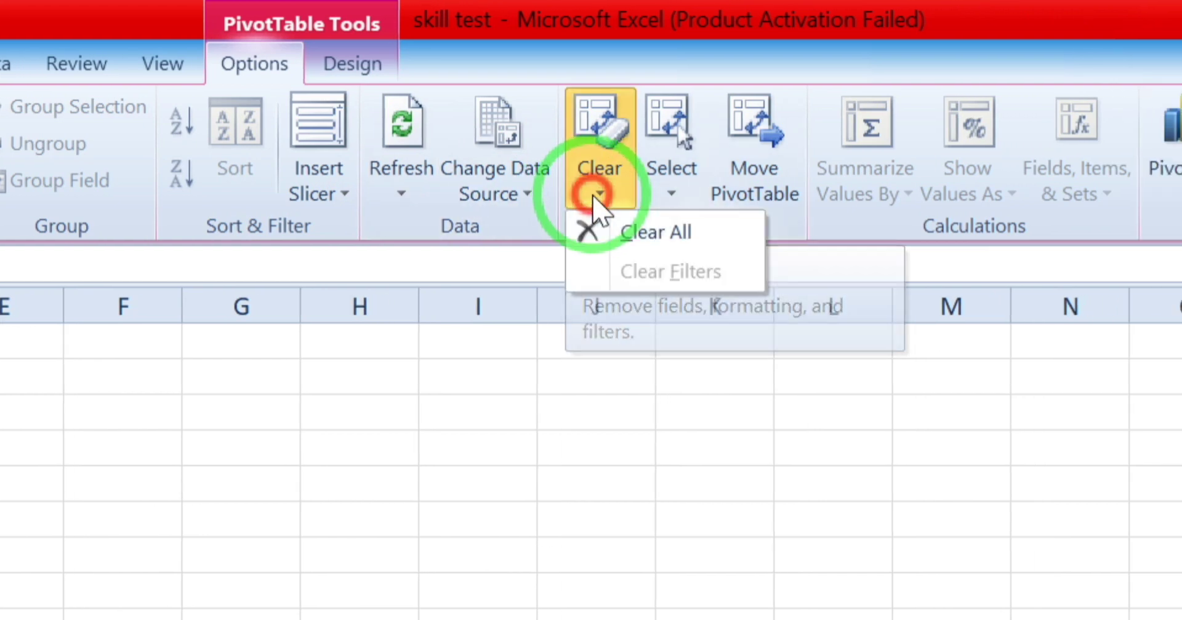
left_click(606, 203)
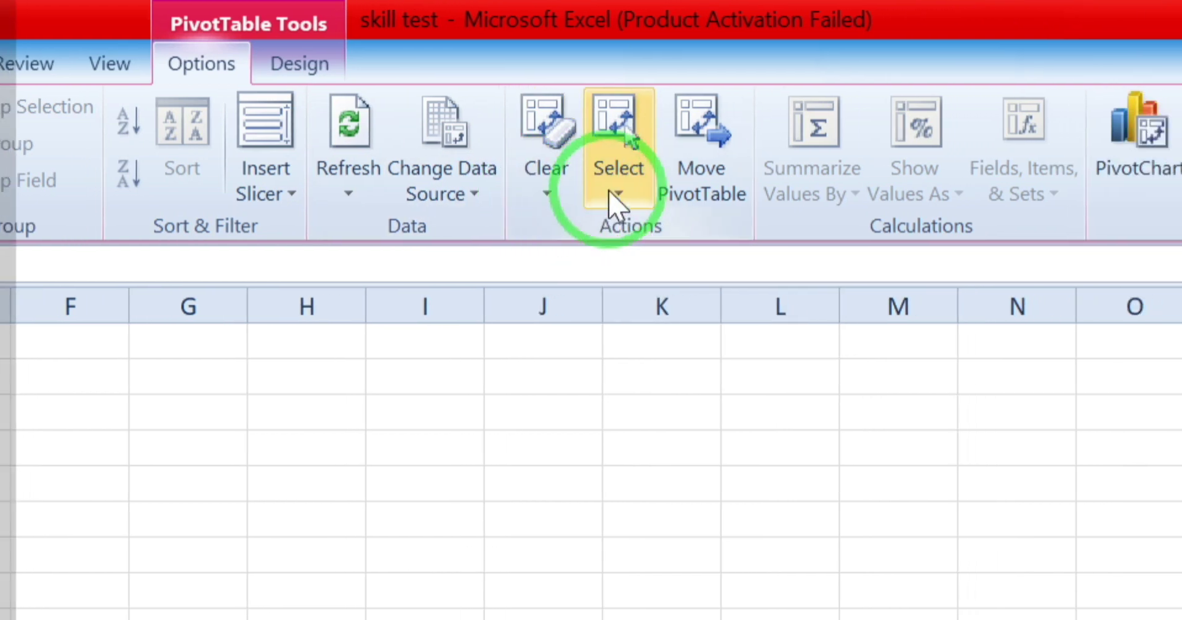
left_click(616, 199)
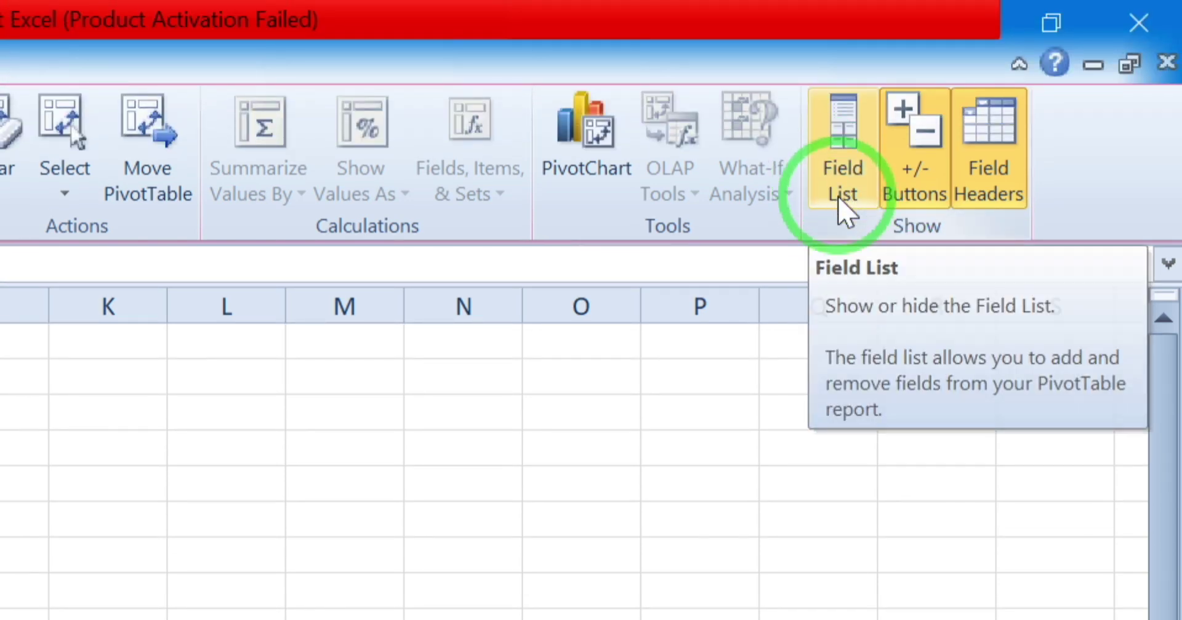
left_click(843, 208)
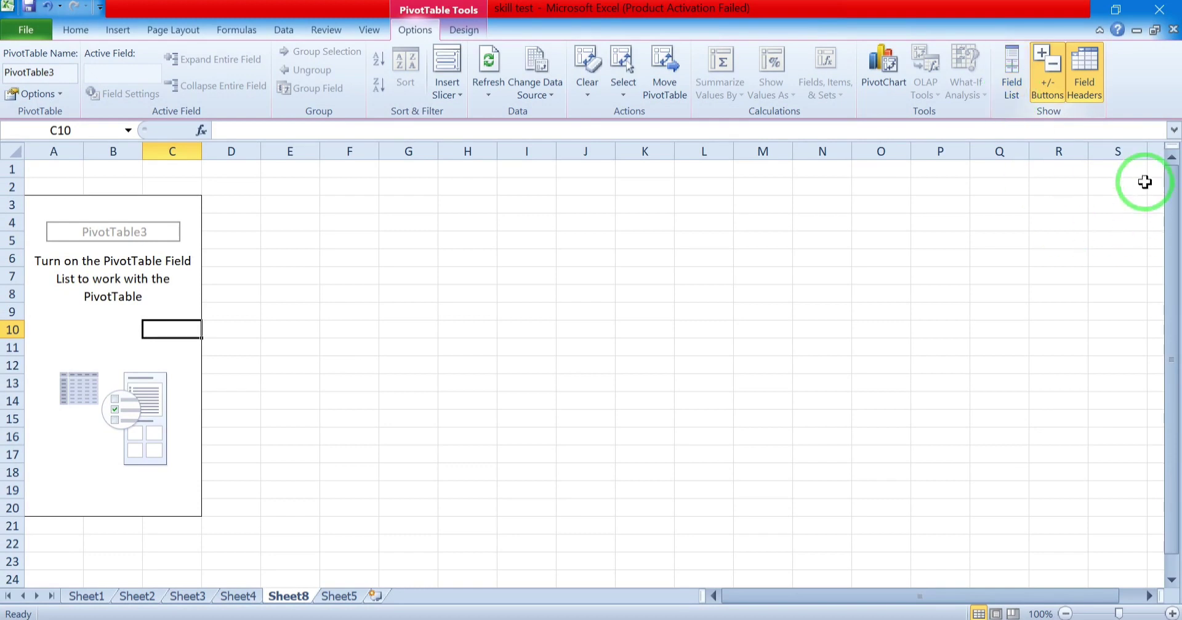
left_click(1013, 79)
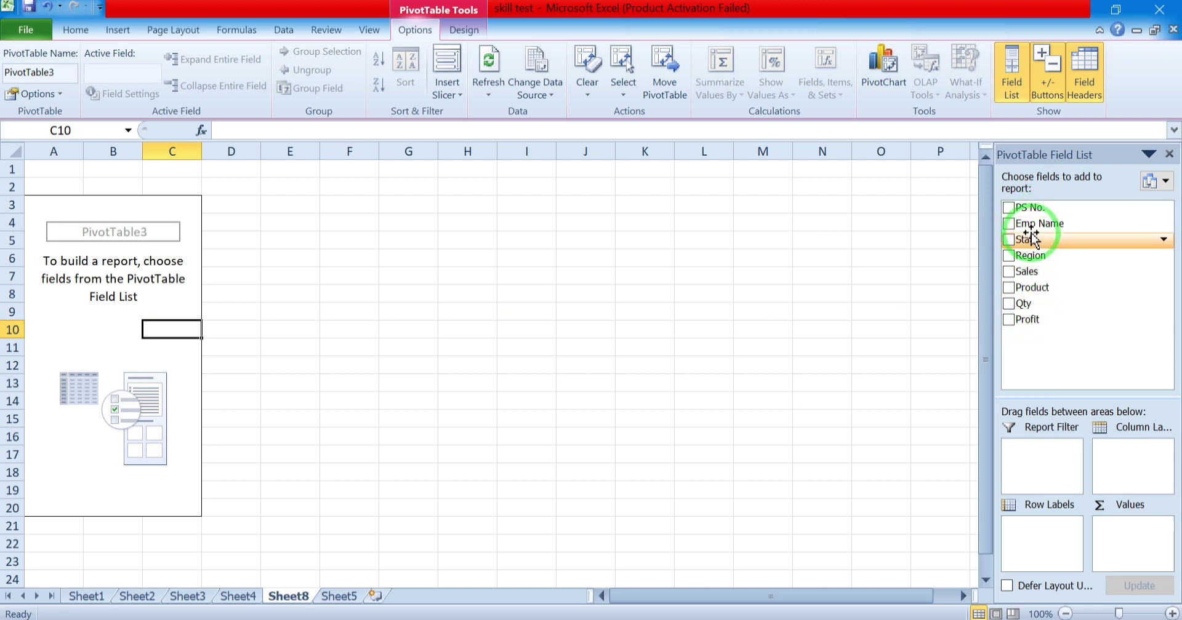
Examine the source table on Sheet5, clearing its range selection and selecting the State column
left_click(338, 596)
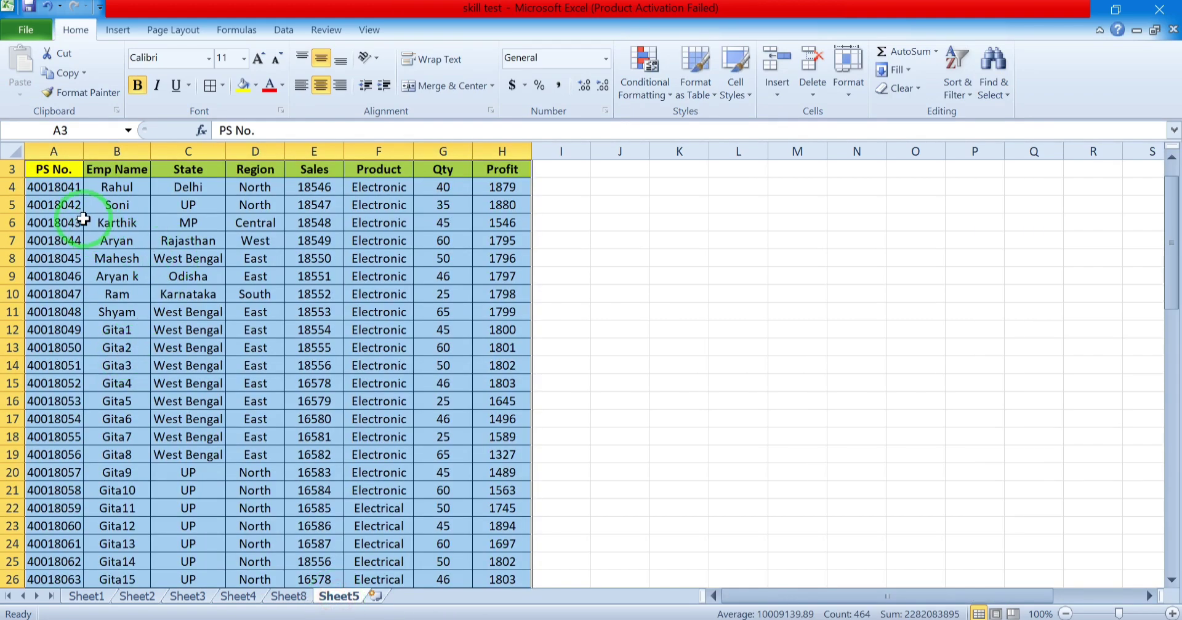
left_click(628, 227)
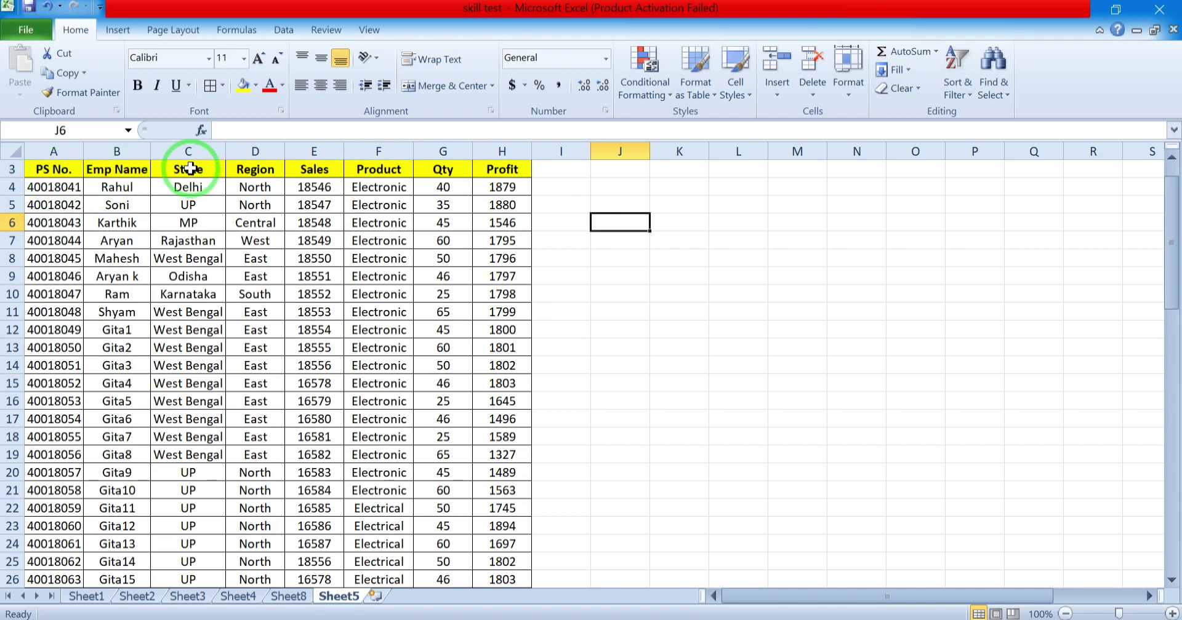
left_click(194, 148)
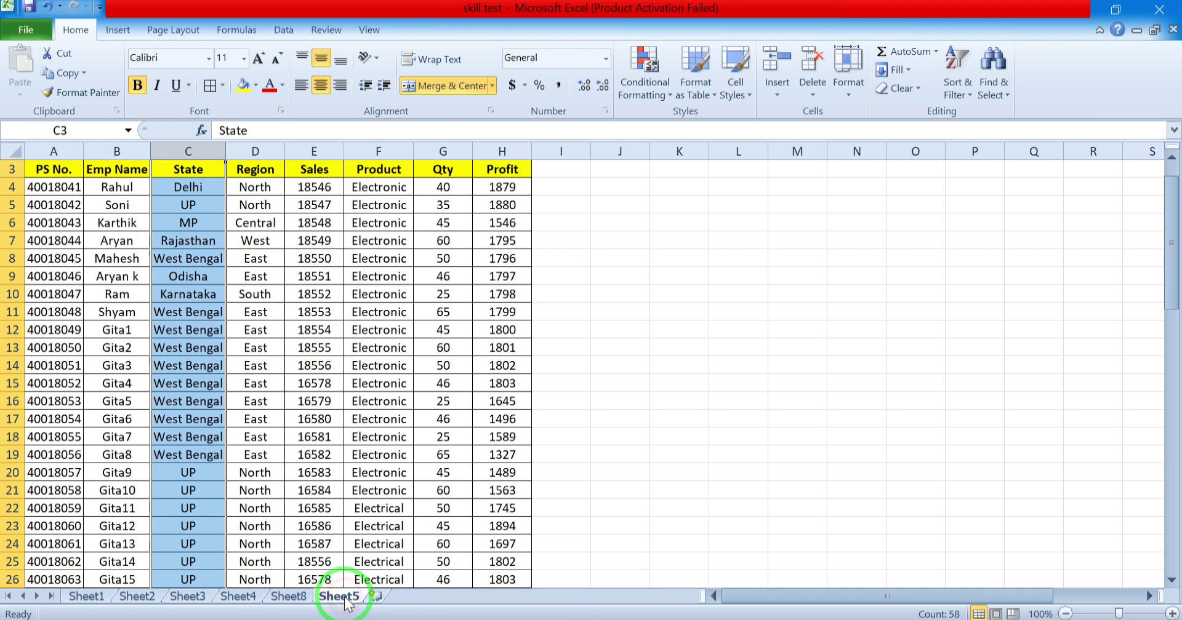
Return to Sheet8 and add the State field to the PivotTable's Row Labels area
left_click(298, 600)
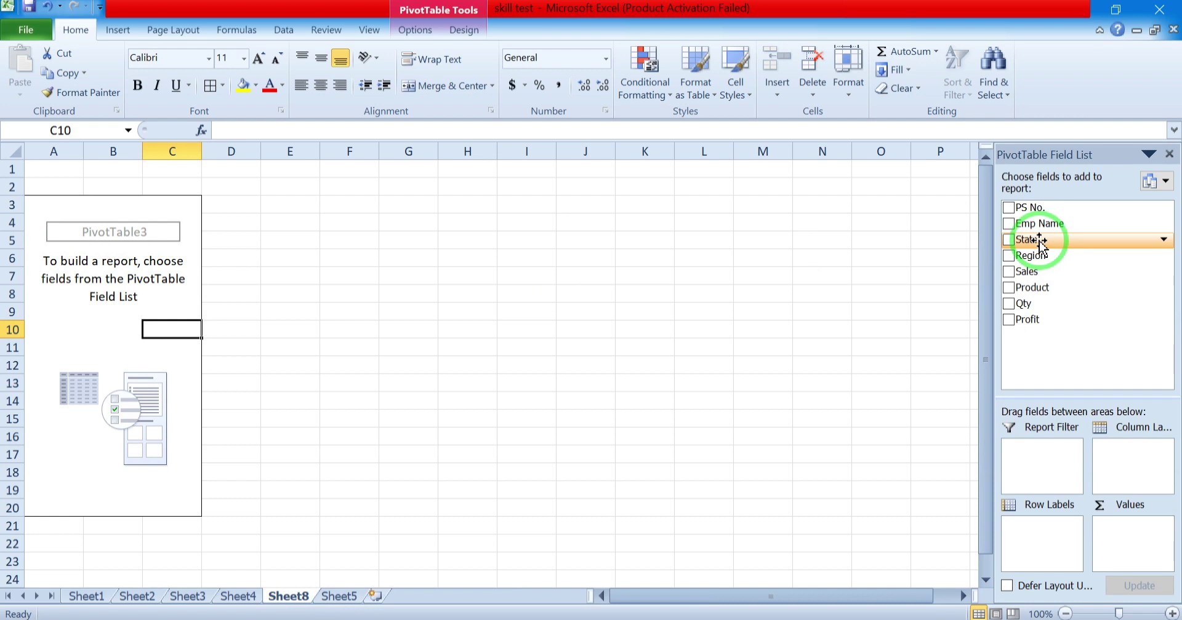
left_click_drag(1040, 242, 1059, 553)
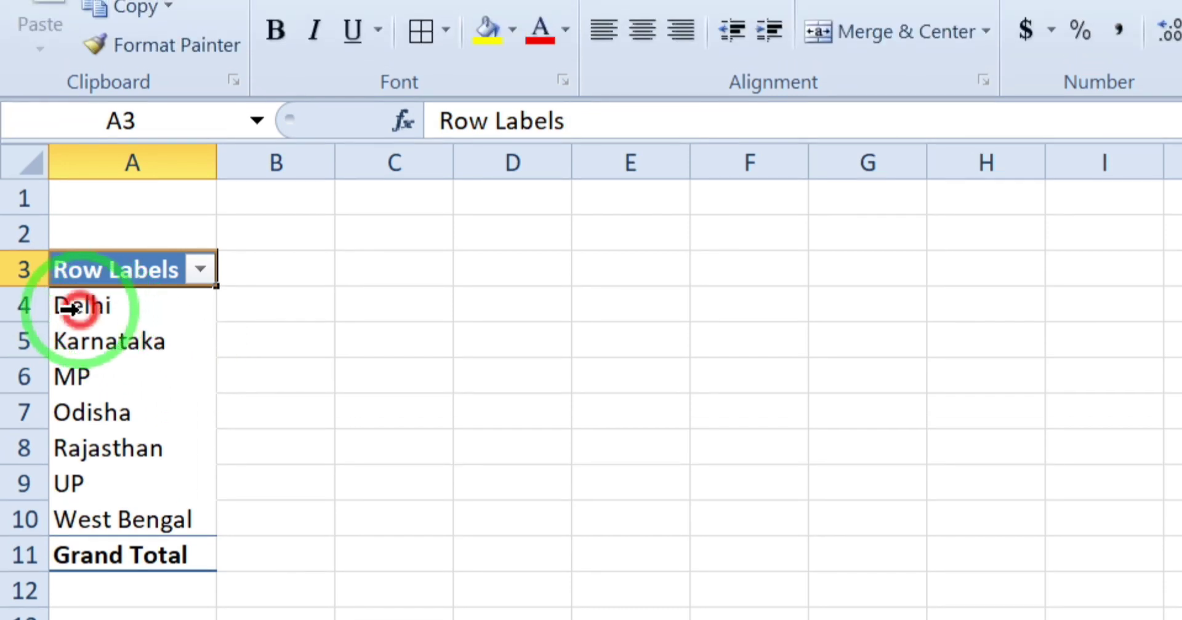
Go through the PivotTable's state row labels one by one, from Delhi down to West Bengal
left_click(70, 306)
left_click(69, 342)
left_click(70, 377)
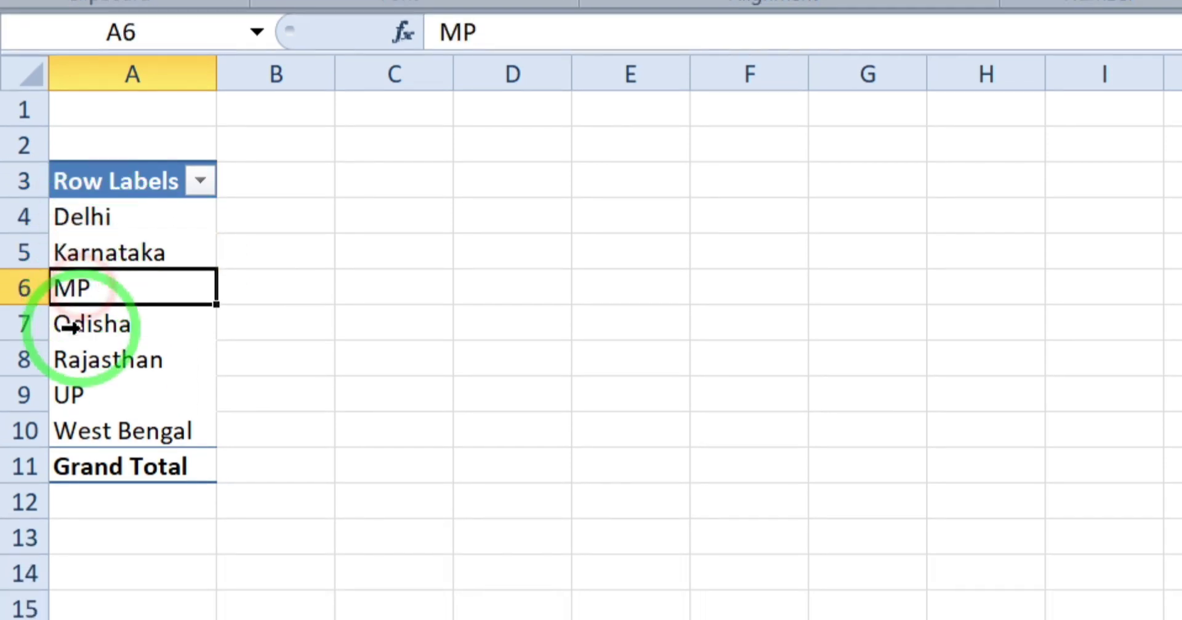
left_click(69, 327)
left_click(70, 359)
left_click(69, 394)
left_click(70, 431)
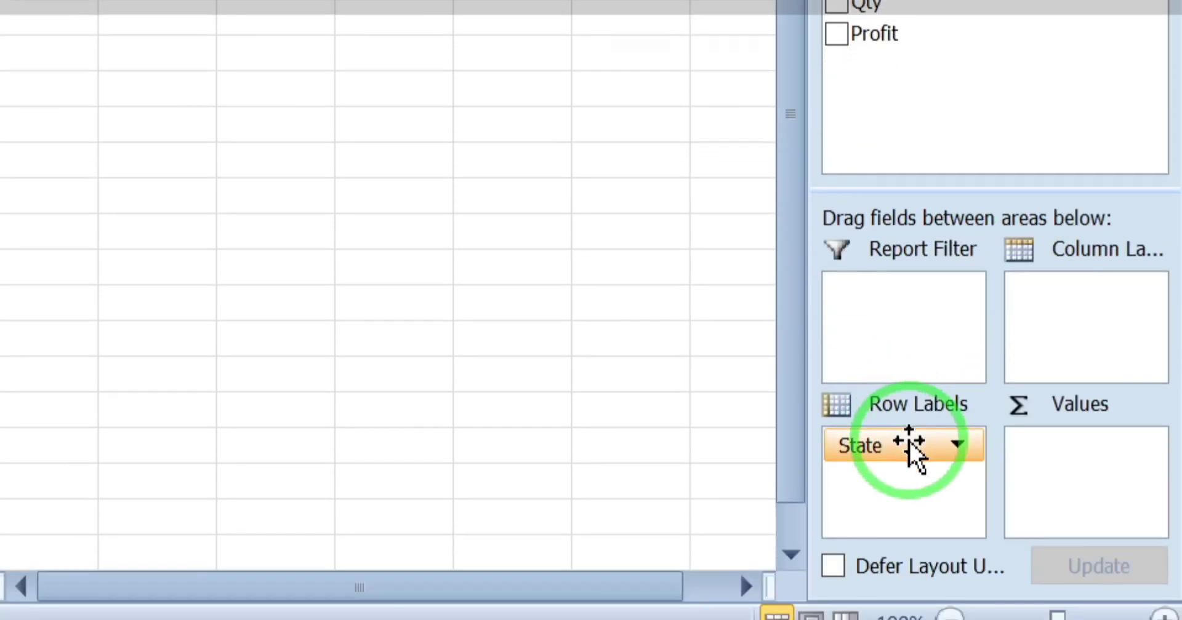
Move the State field to Column Labels and back to Row Labels, then add the Sales field to Values
left_click_drag(906, 448, 1091, 308)
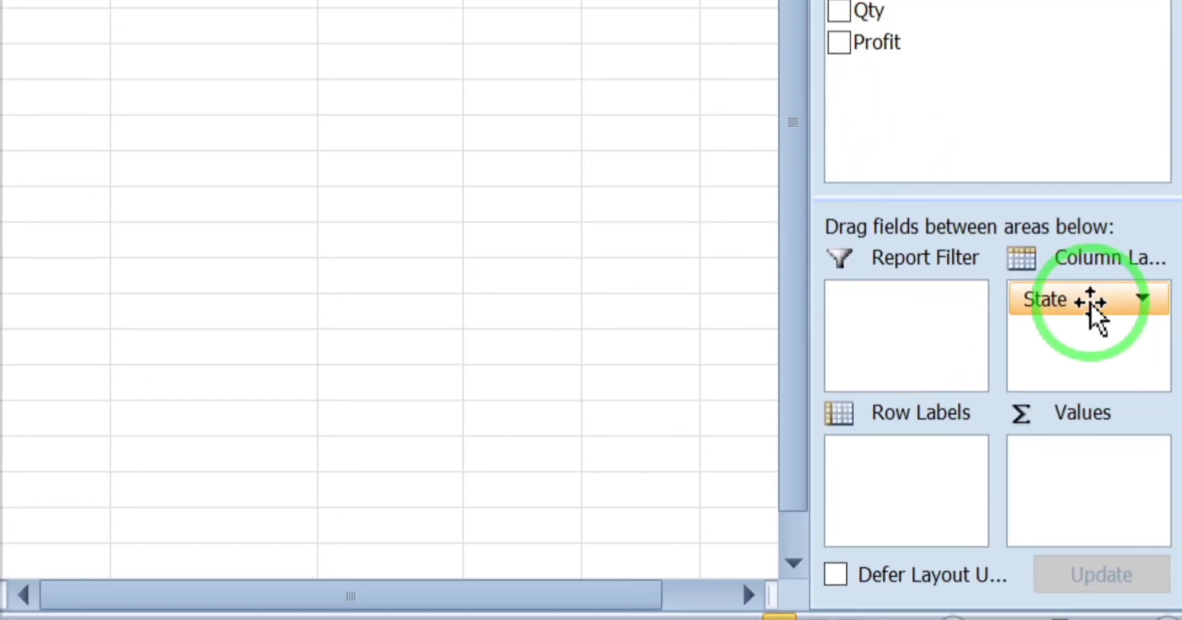
left_click_drag(1092, 312, 887, 440)
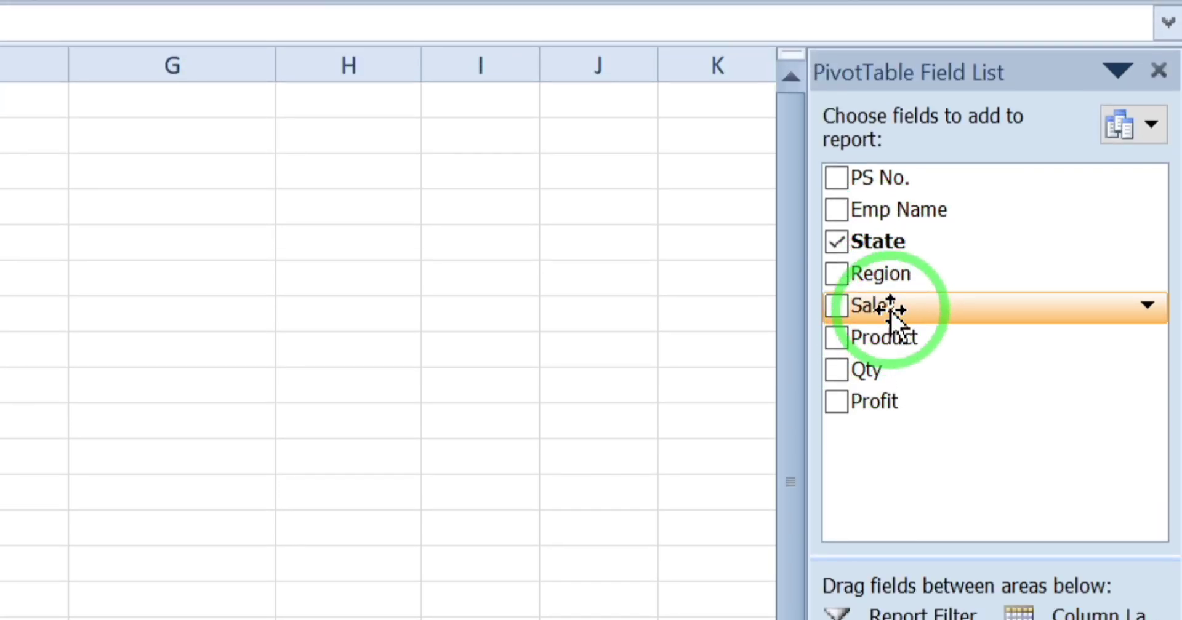
left_click_drag(892, 310, 1063, 445)
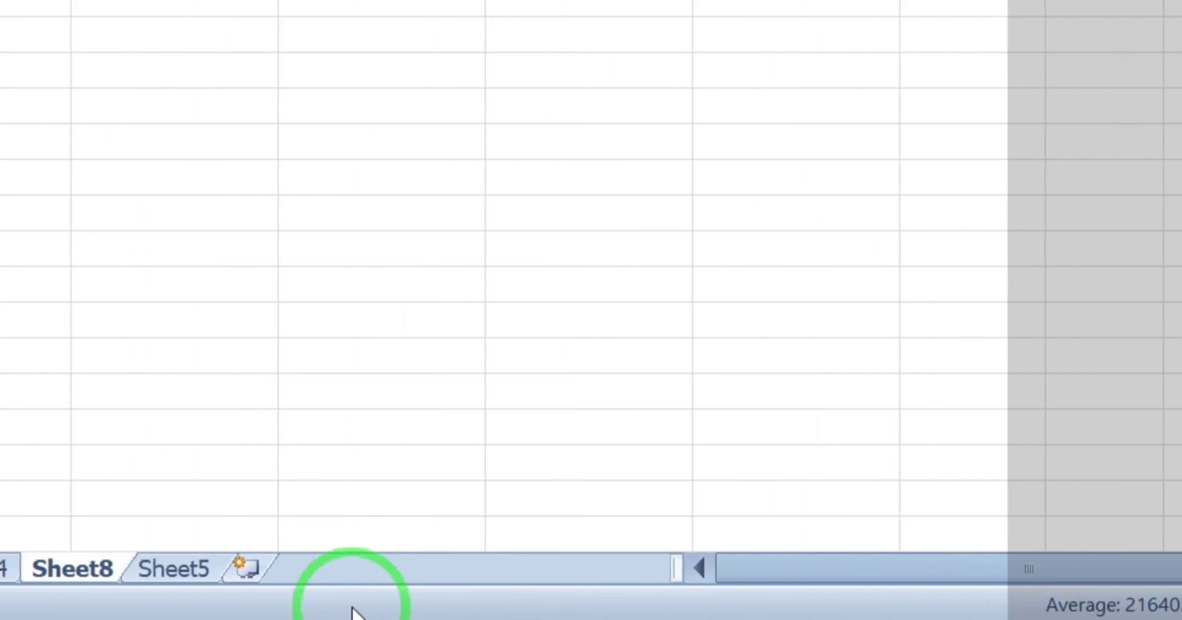
Review the numeric columns of the Sheet5 source table, selecting Qty, Sales and Profit together
left_click(588, 570)
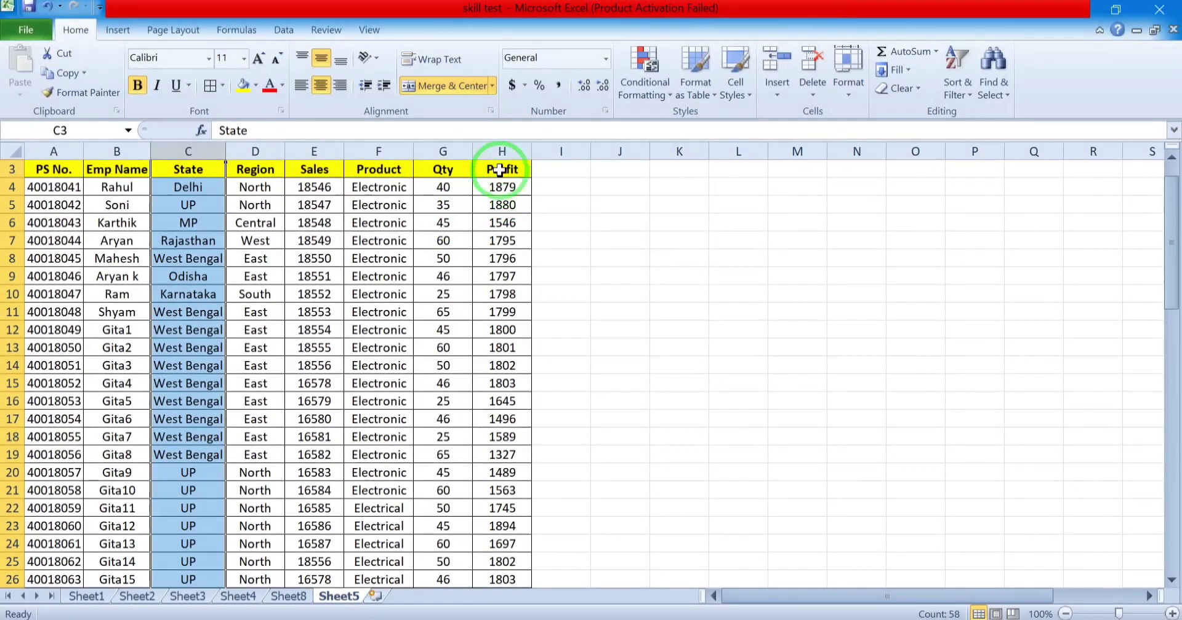
left_click(504, 151)
left_click(305, 149)
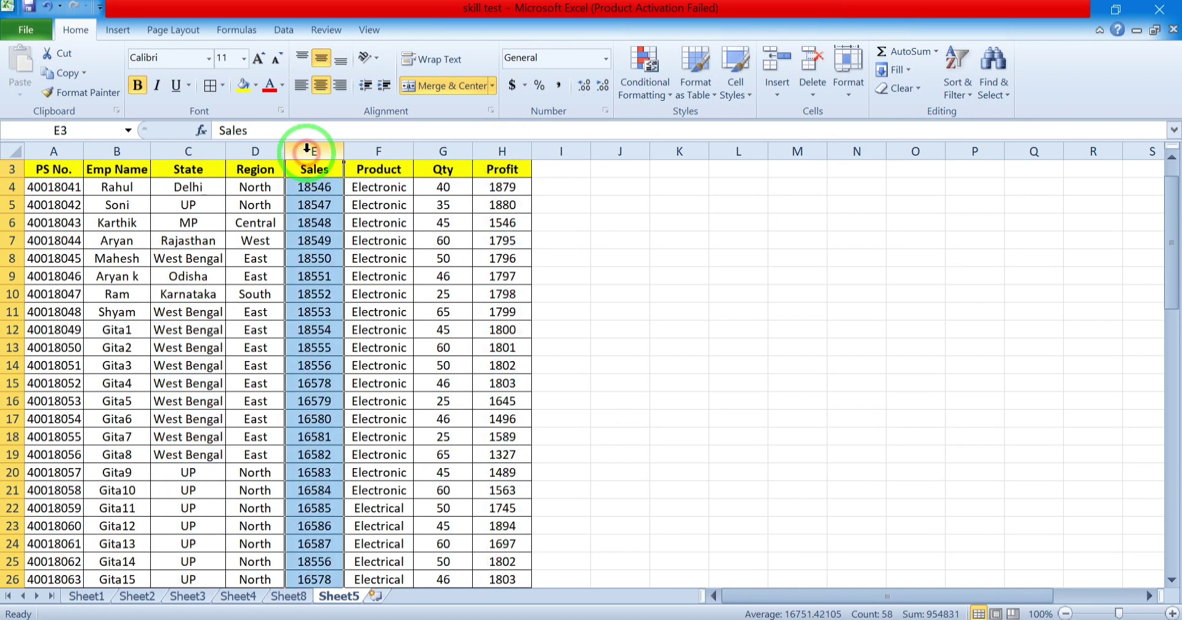
left_click(440, 148)
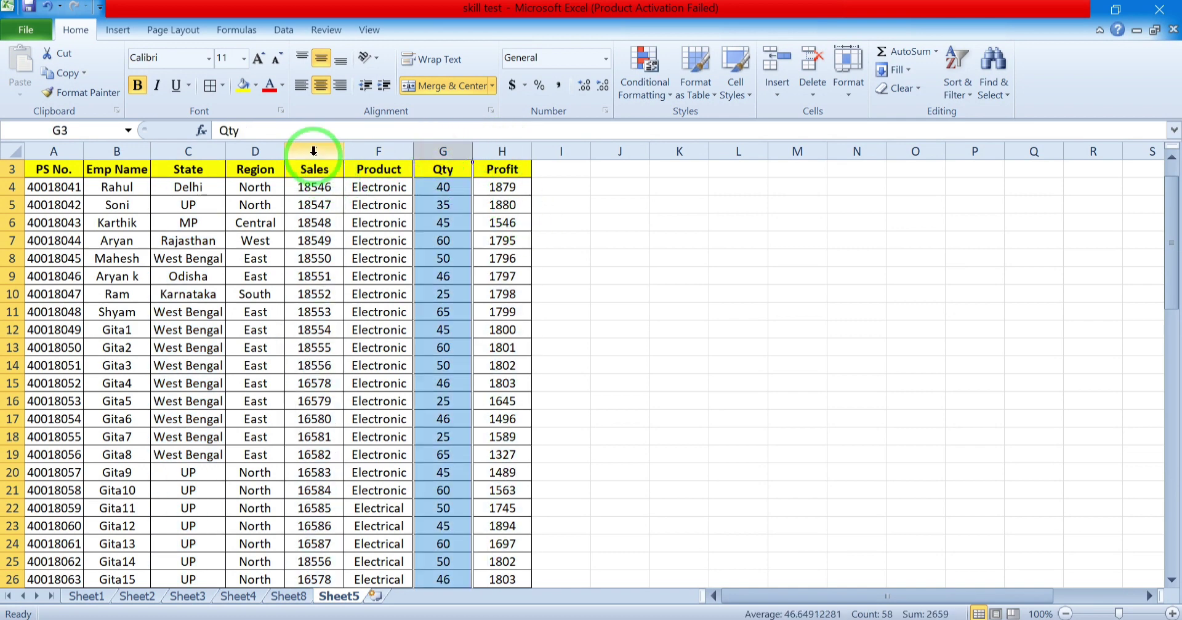
left_click(314, 151, "ctrl")
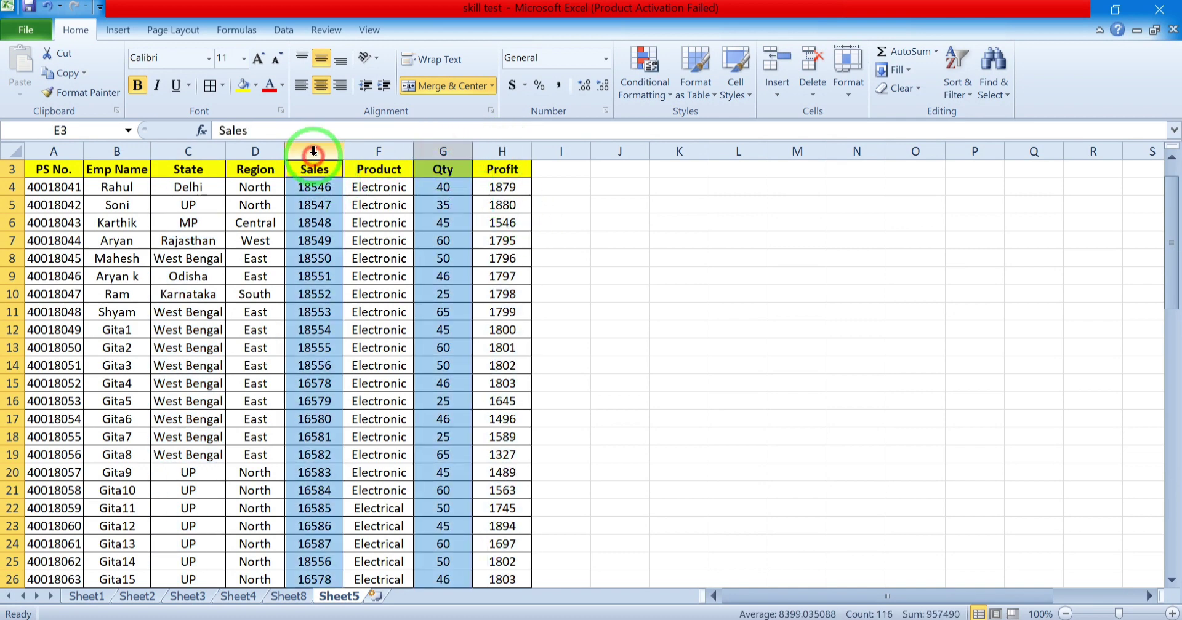
left_click(503, 151, "ctrl")
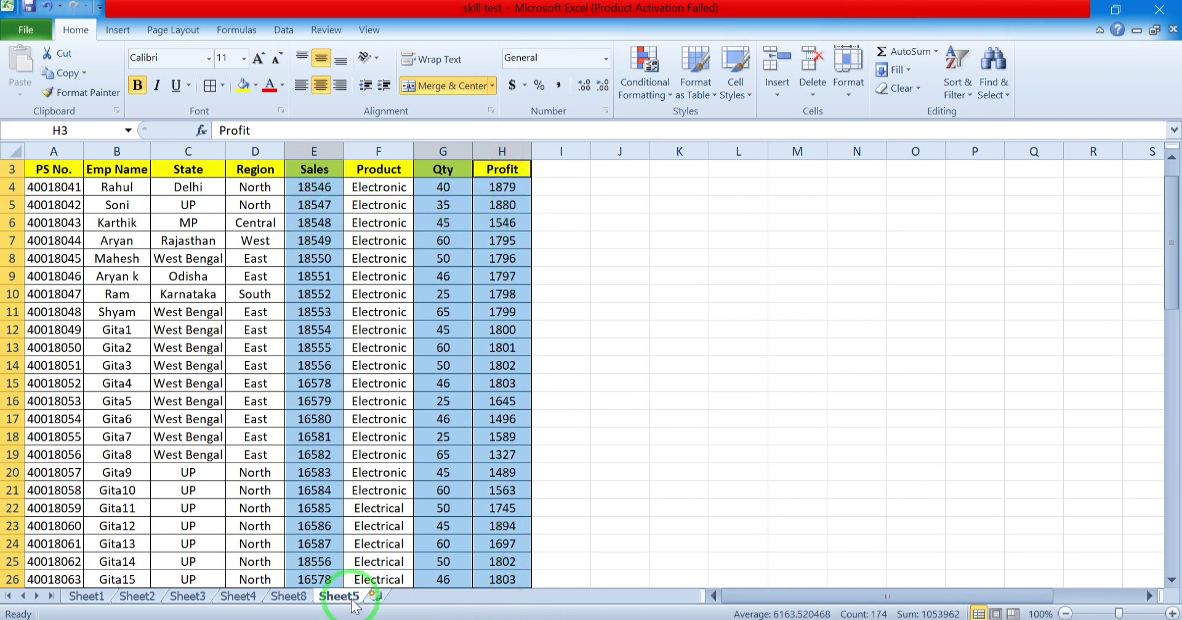
Return to Sheet8 and add the Region field to the PivotTable's Report Filter area
left_click(290, 597)
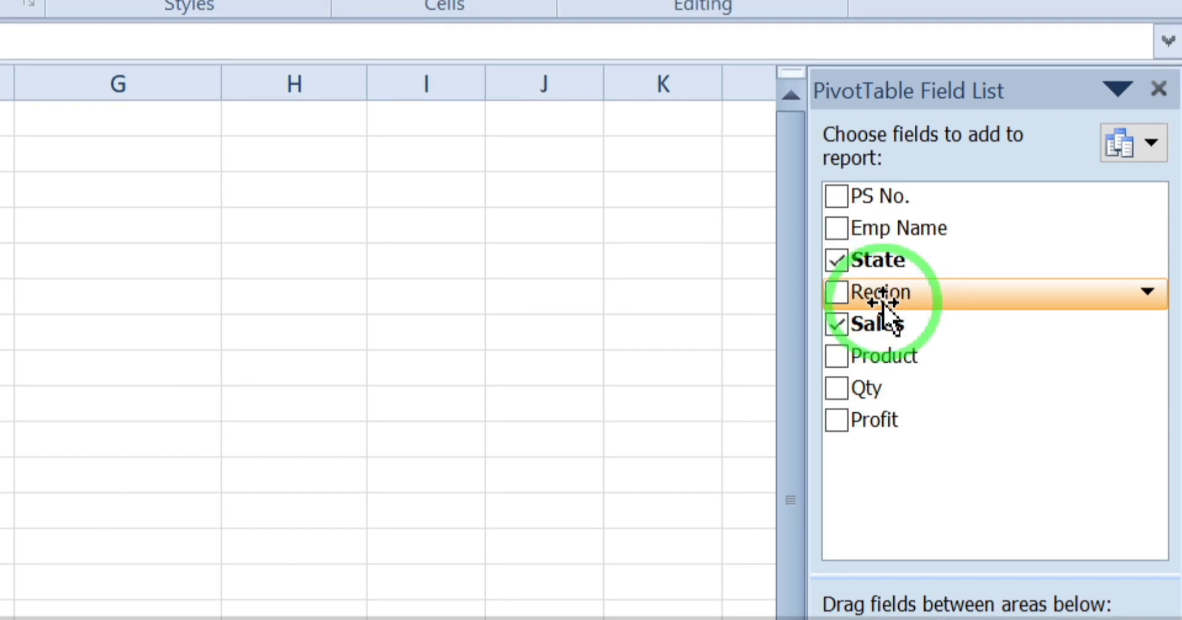
left_click_drag(884, 308, 918, 311)
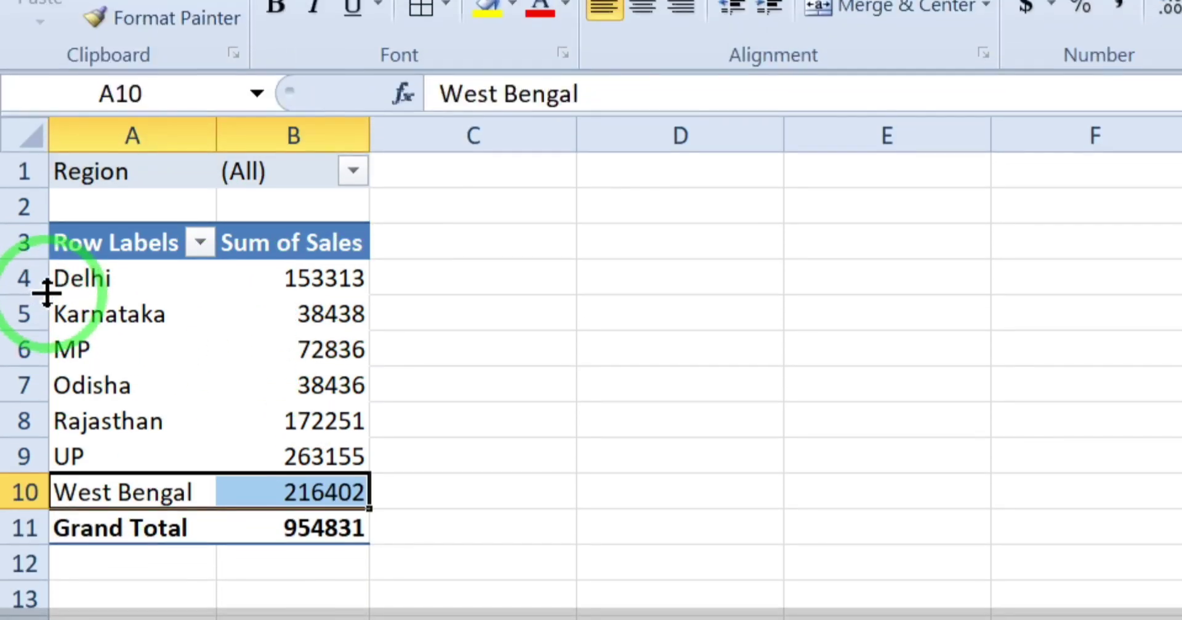
Go through the sales figures of the PivotTable rows from Delhi, Karnataka and MP down to the Grand Total
left_click(49, 280)
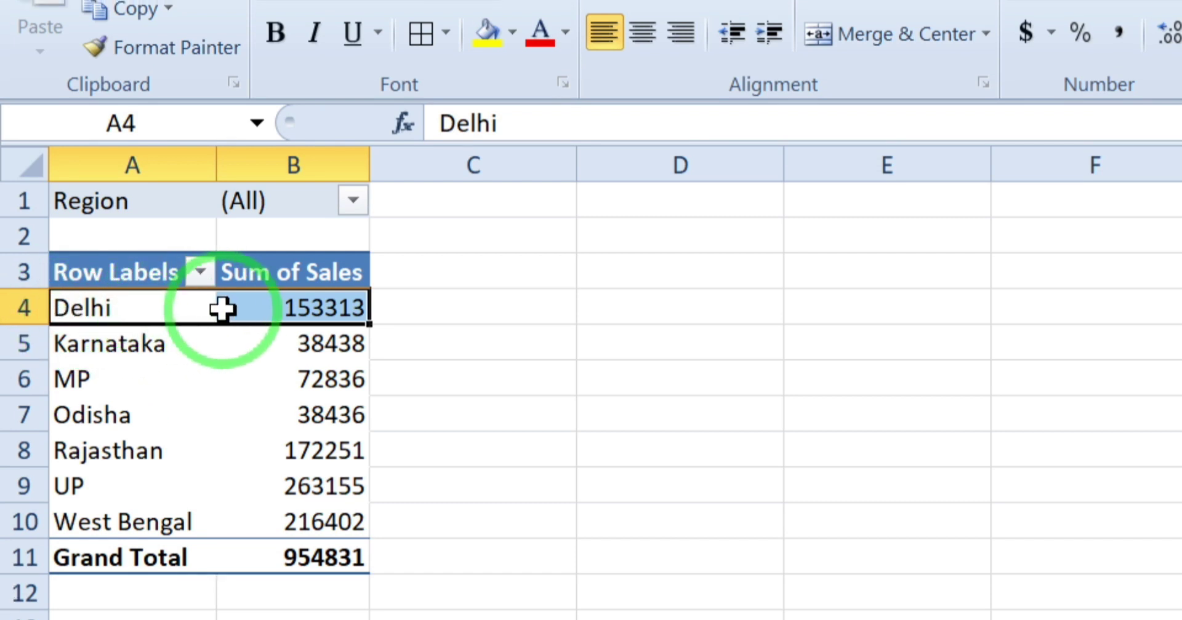
mouse_move(315, 303)
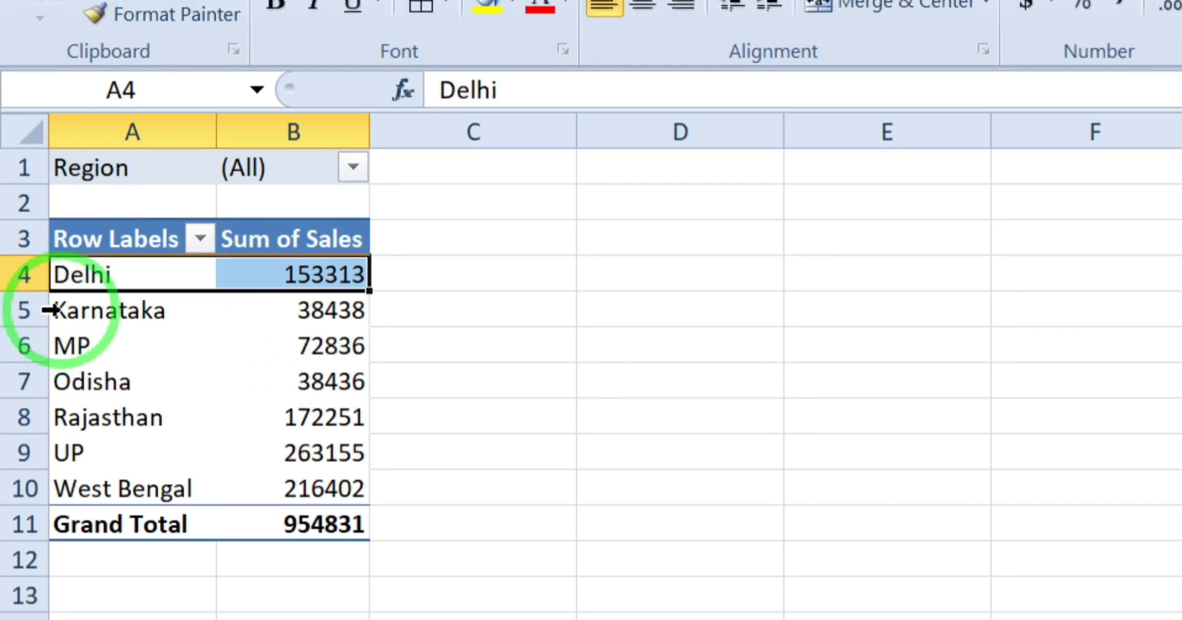
left_click(57, 349)
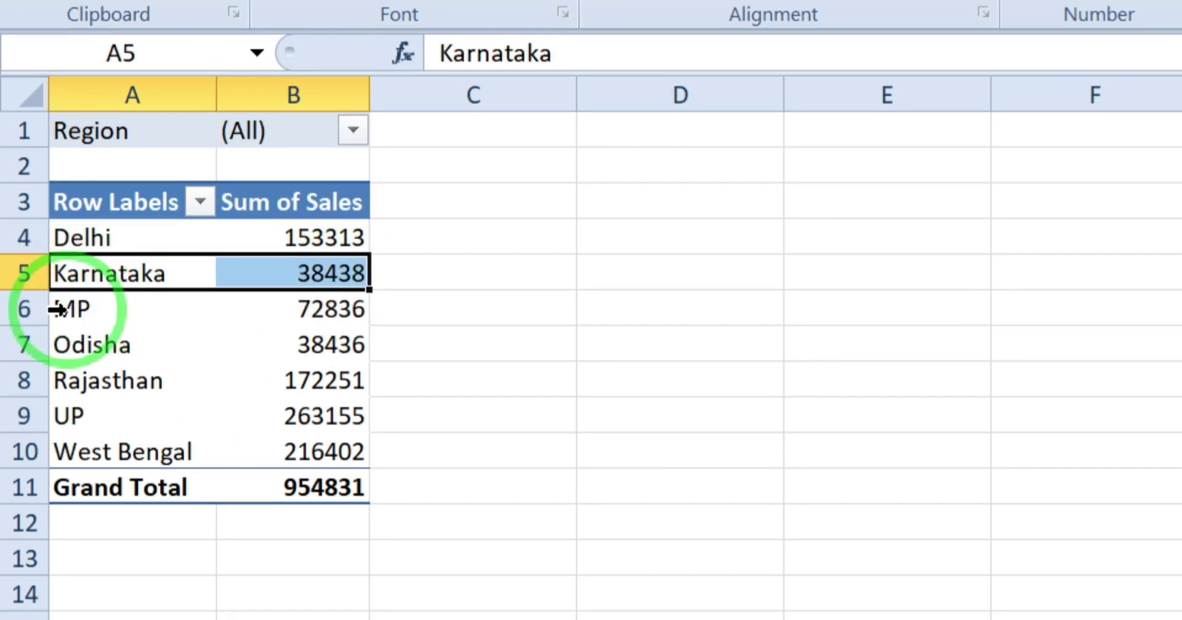
left_click(58, 338)
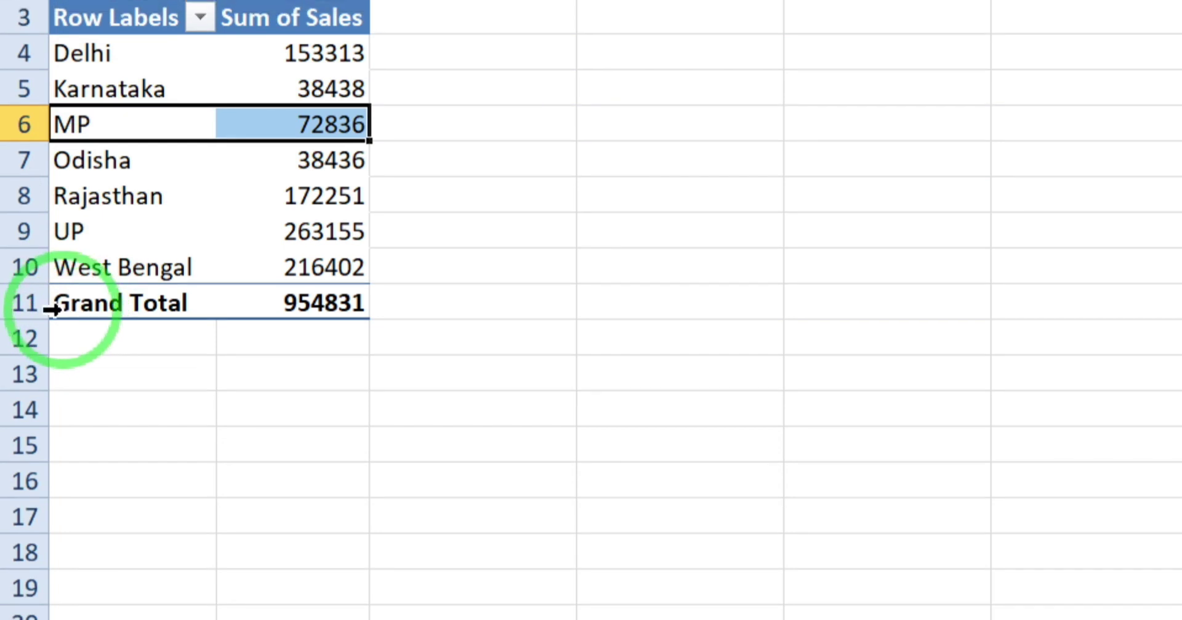
left_click(60, 462)
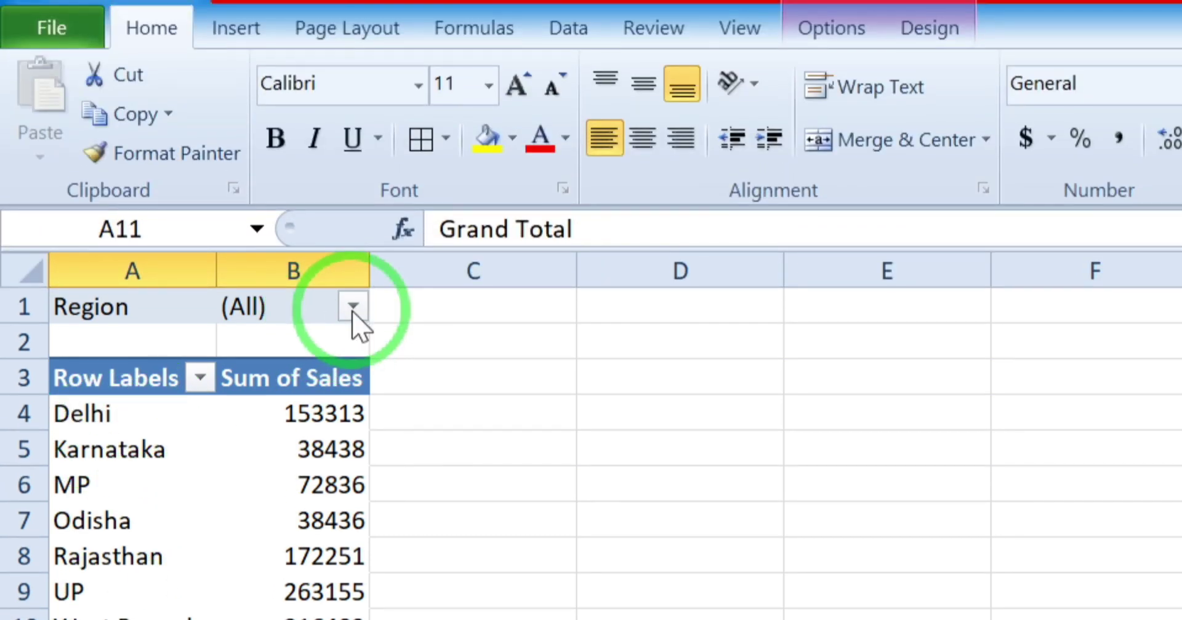
Filter the report by Region to Central, East and North using multiple selection, and check the remaining state rows
left_click(352, 203)
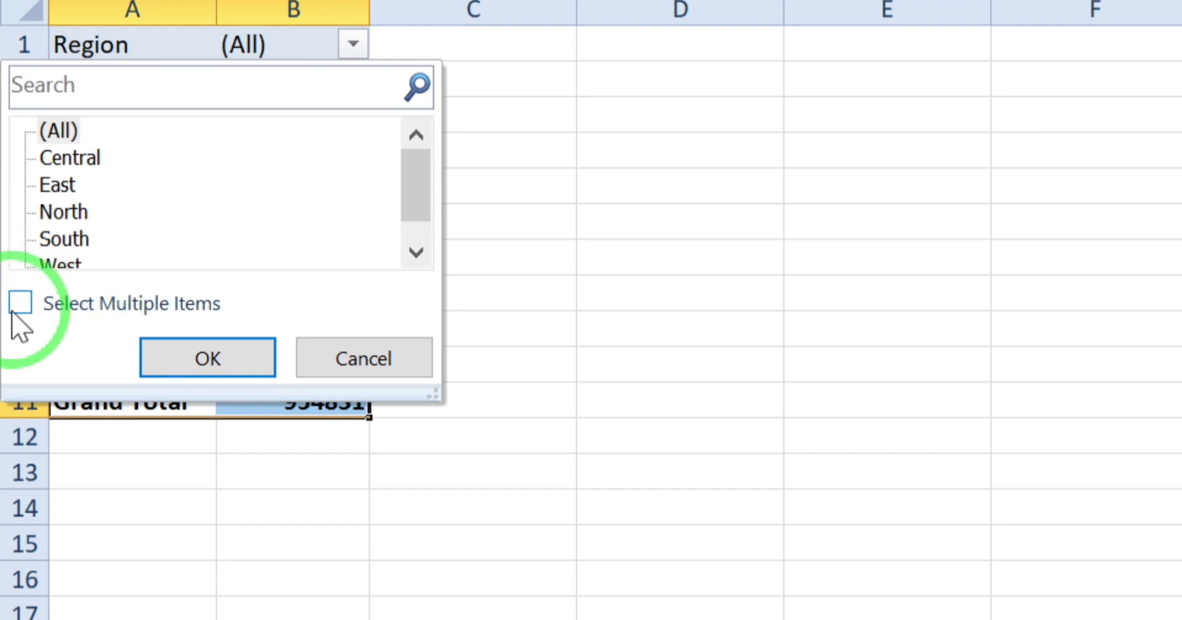
left_click(14, 307)
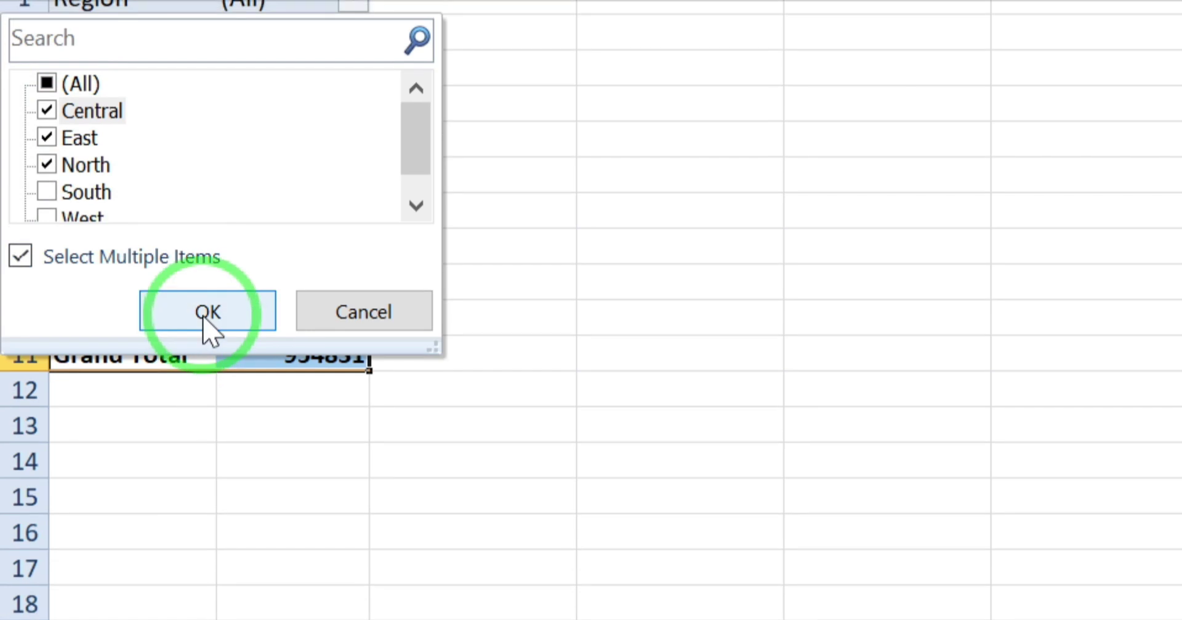
left_click(208, 475)
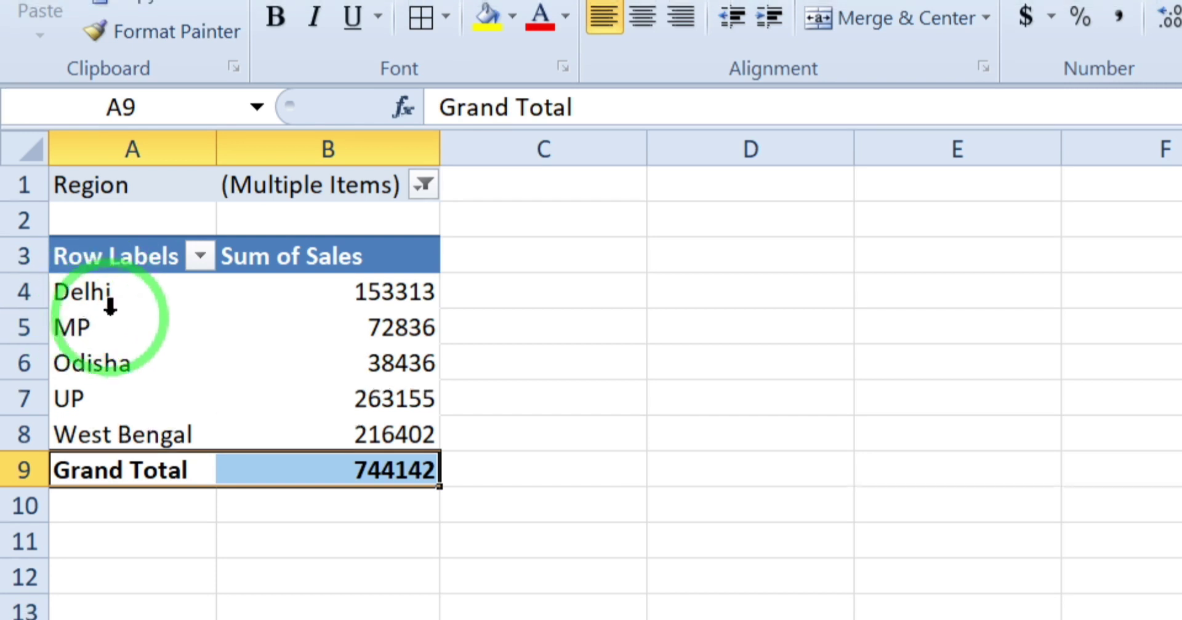
left_click(59, 298)
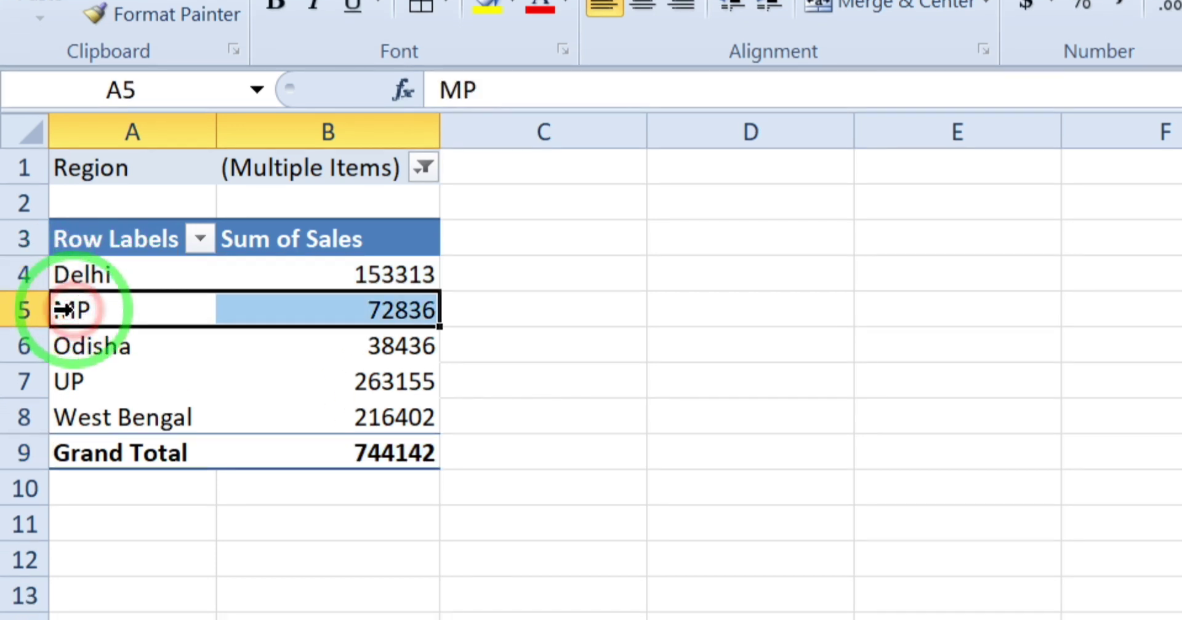
left_click(62, 346)
left_click(59, 381)
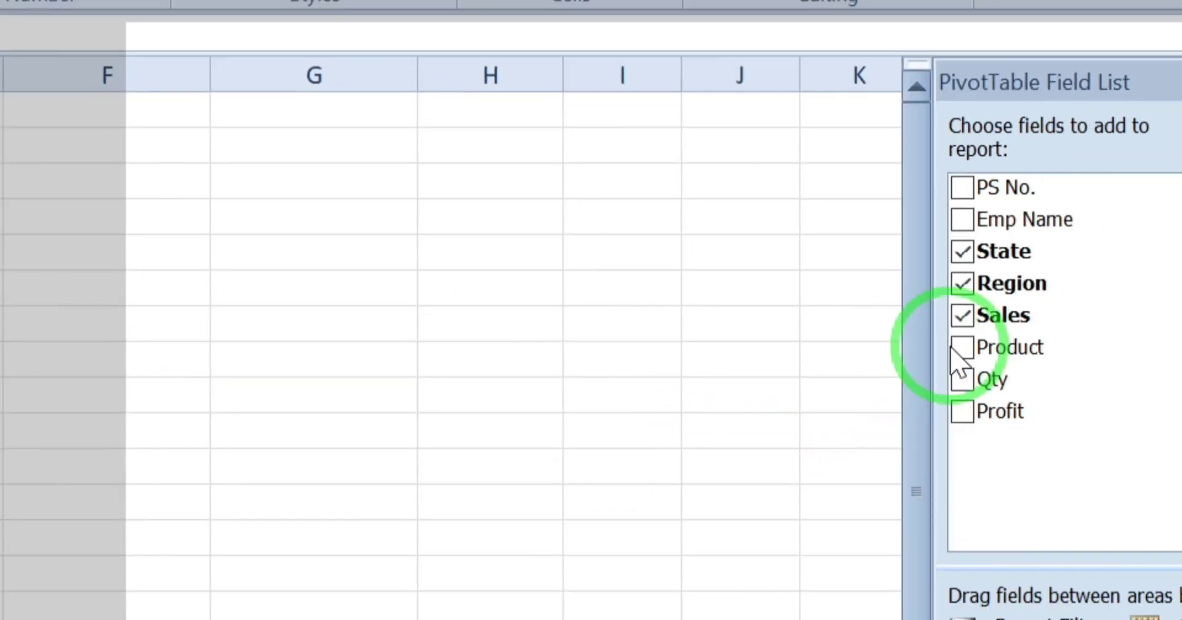
Move the Region field from Report Filter to Row Labels, below State
left_click_drag(956, 356, 988, 619)
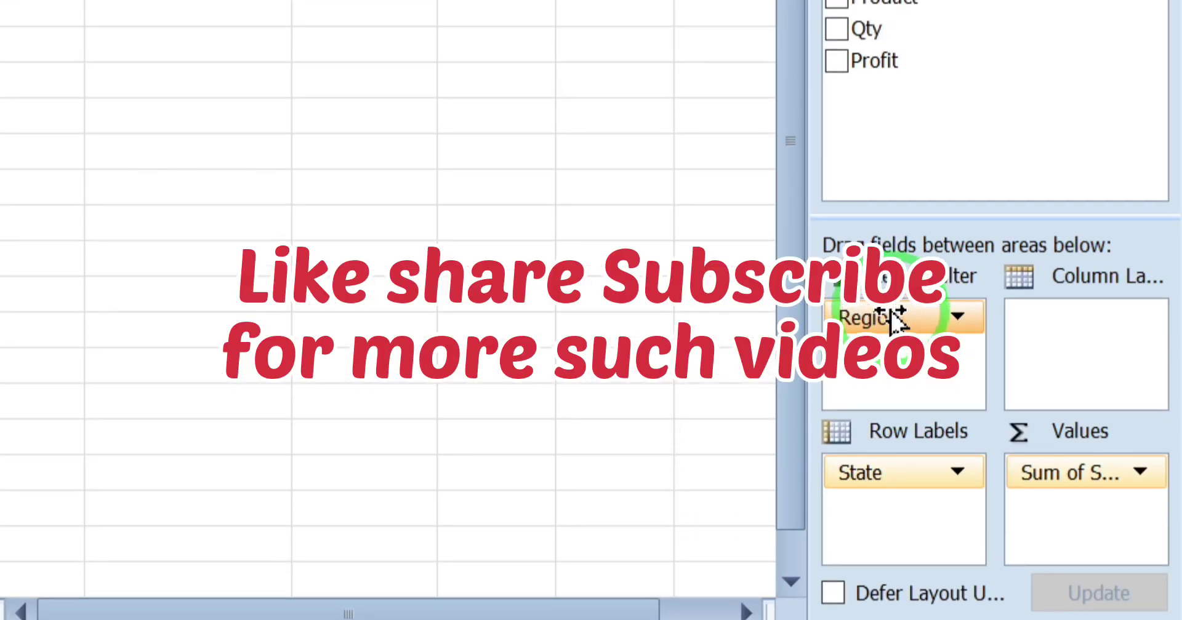
left_click_drag(896, 320, 874, 473)
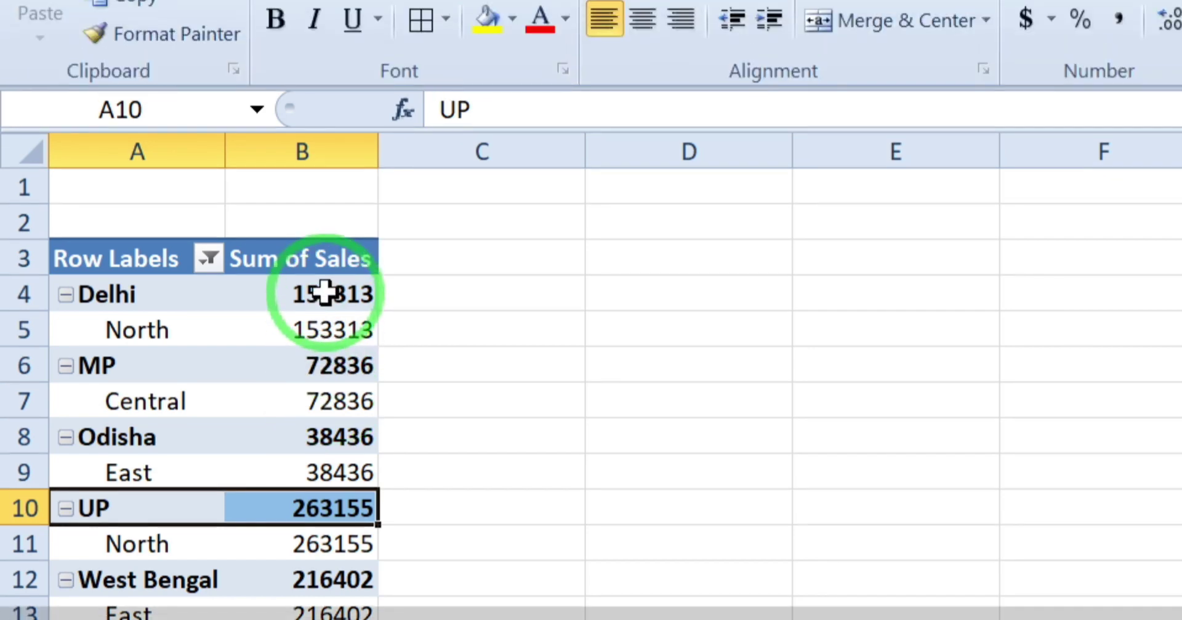
mouse_move(321, 240)
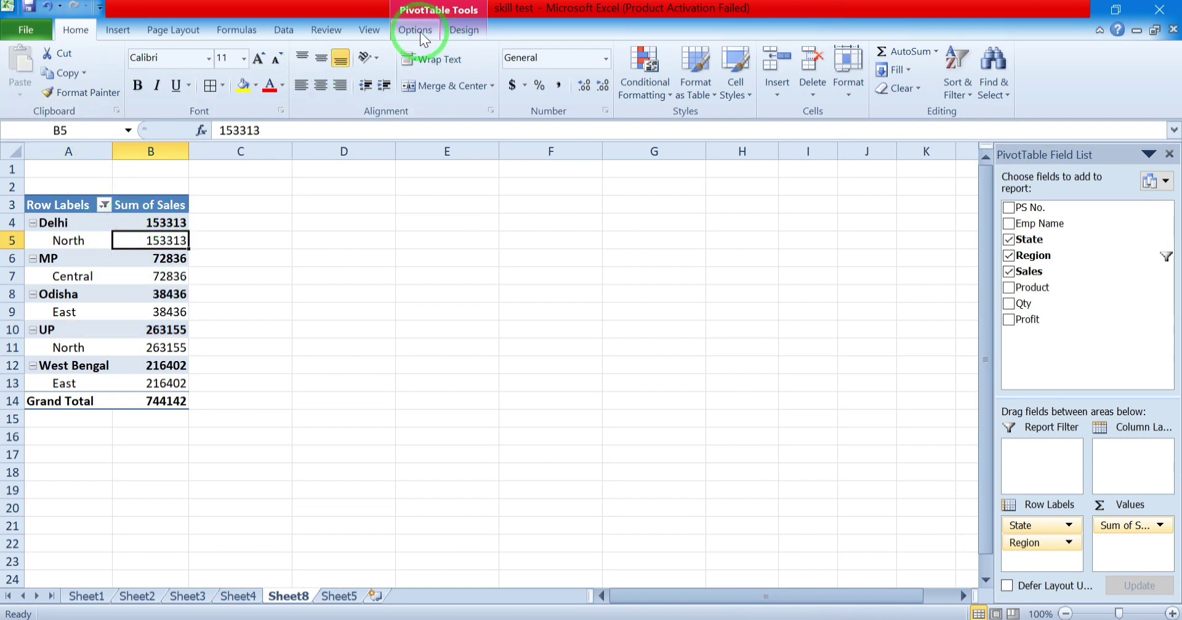
Look over the PivotTable design settings and set the report to not show subtotals
left_click(464, 29)
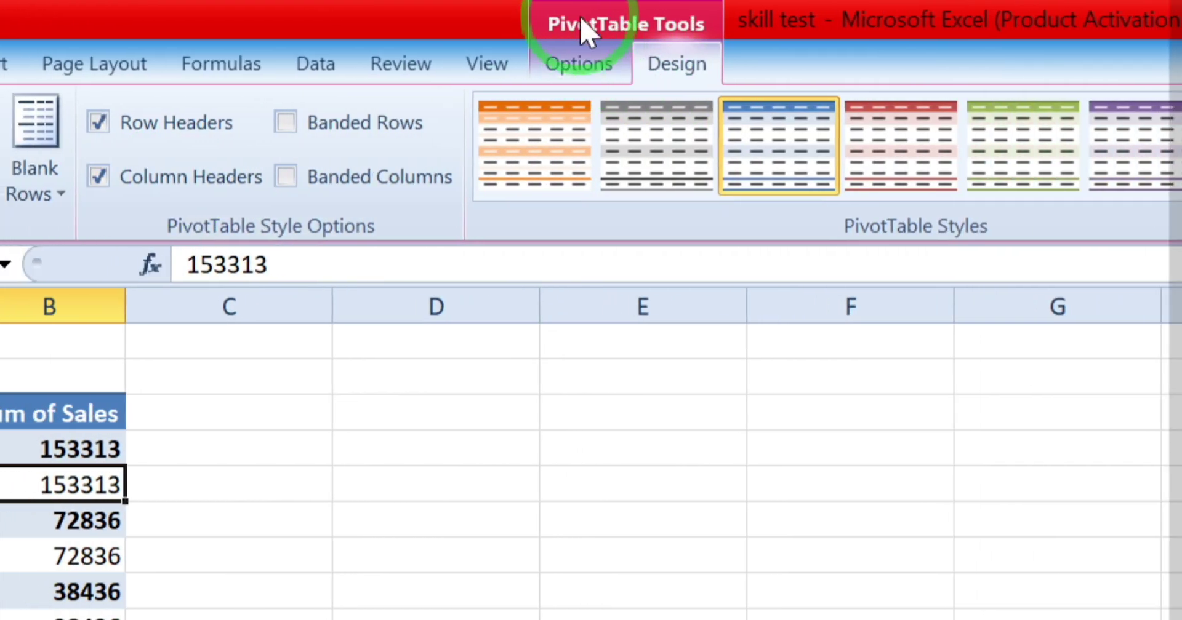
left_click(591, 61)
left_click(679, 65)
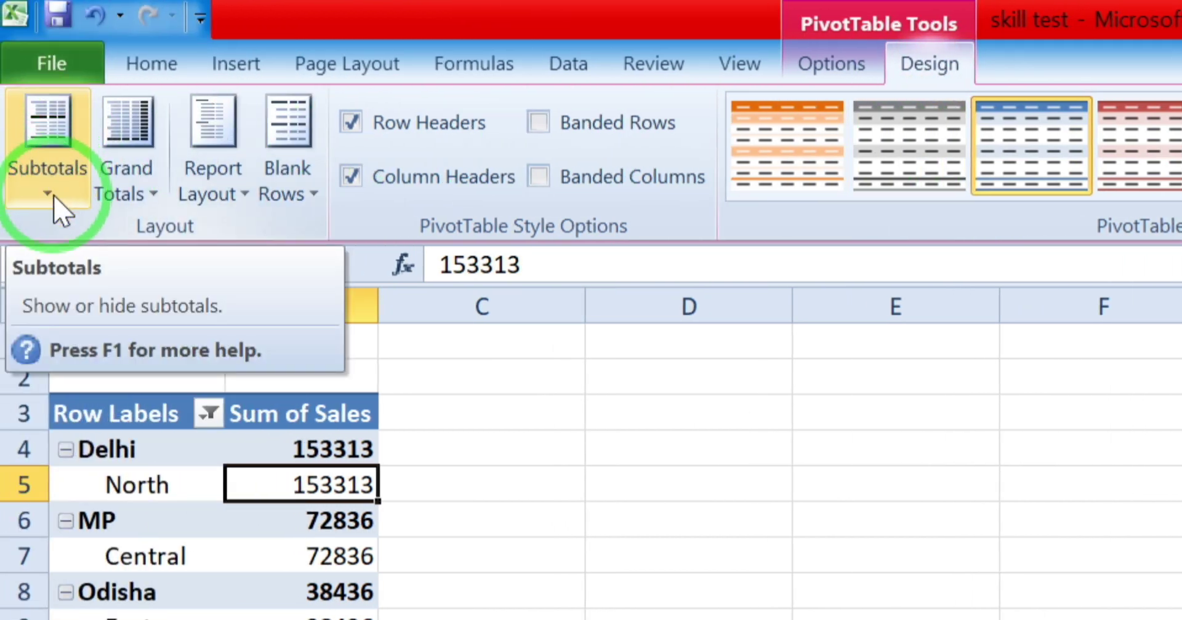
key("alt")
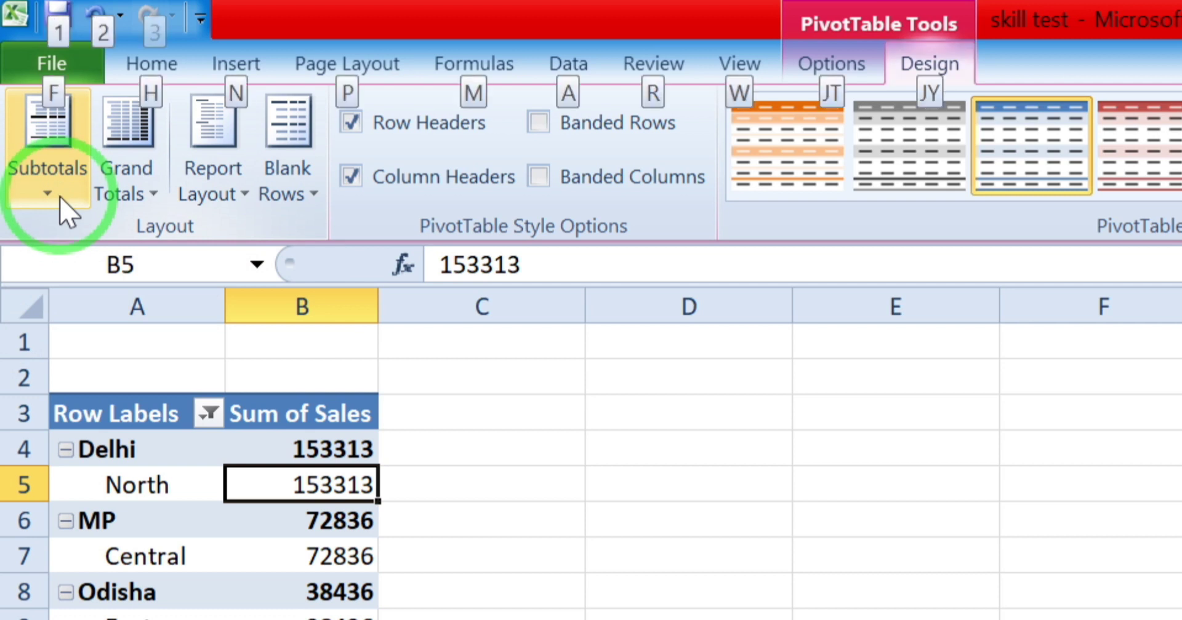
left_click(53, 185)
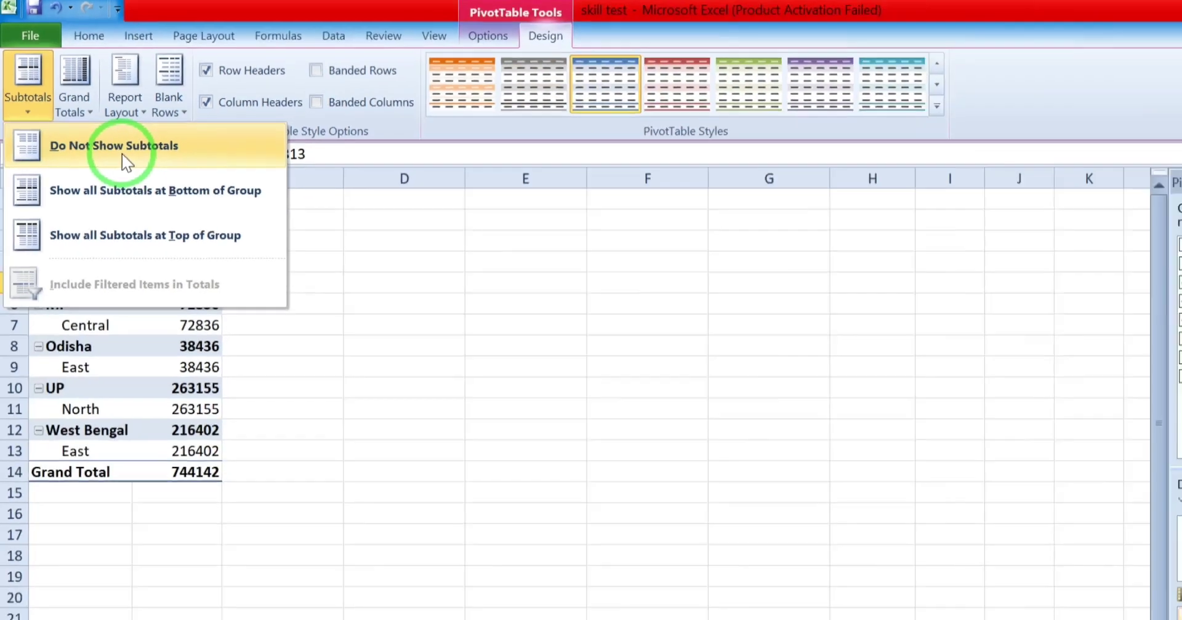
left_click(209, 270)
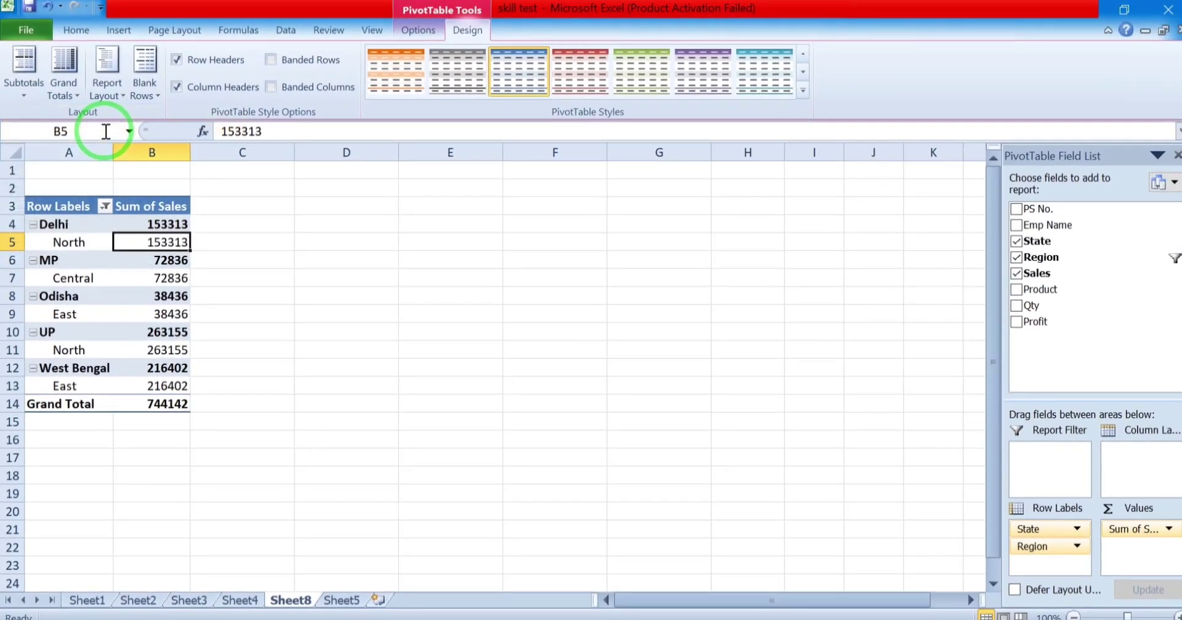
left_click(26, 94)
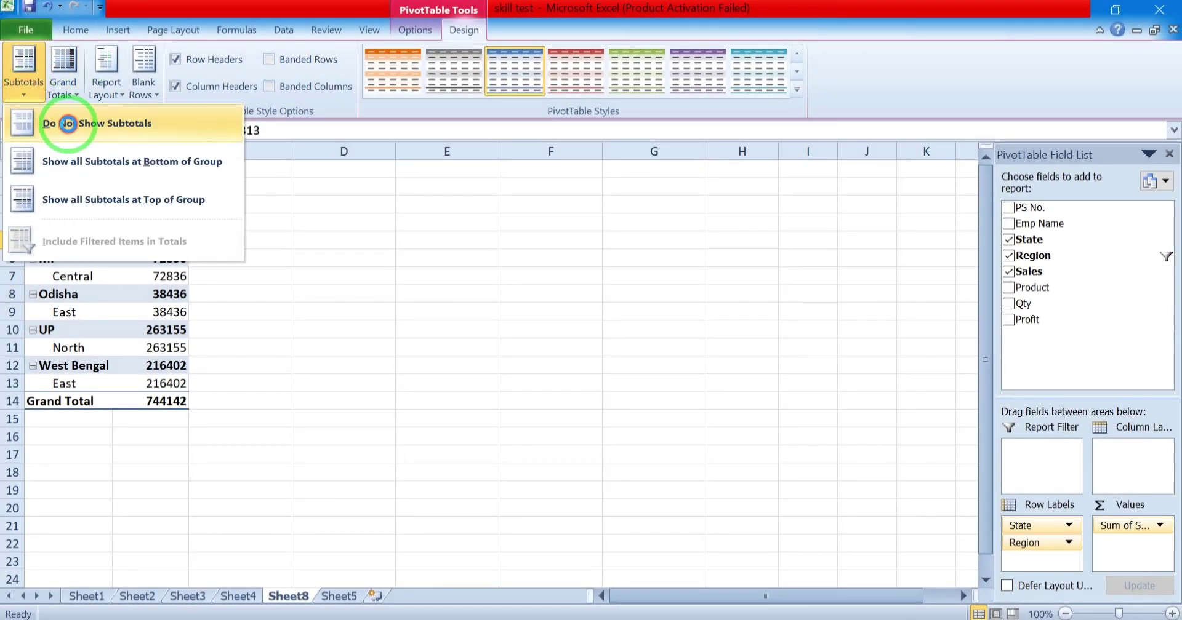
left_click(64, 120)
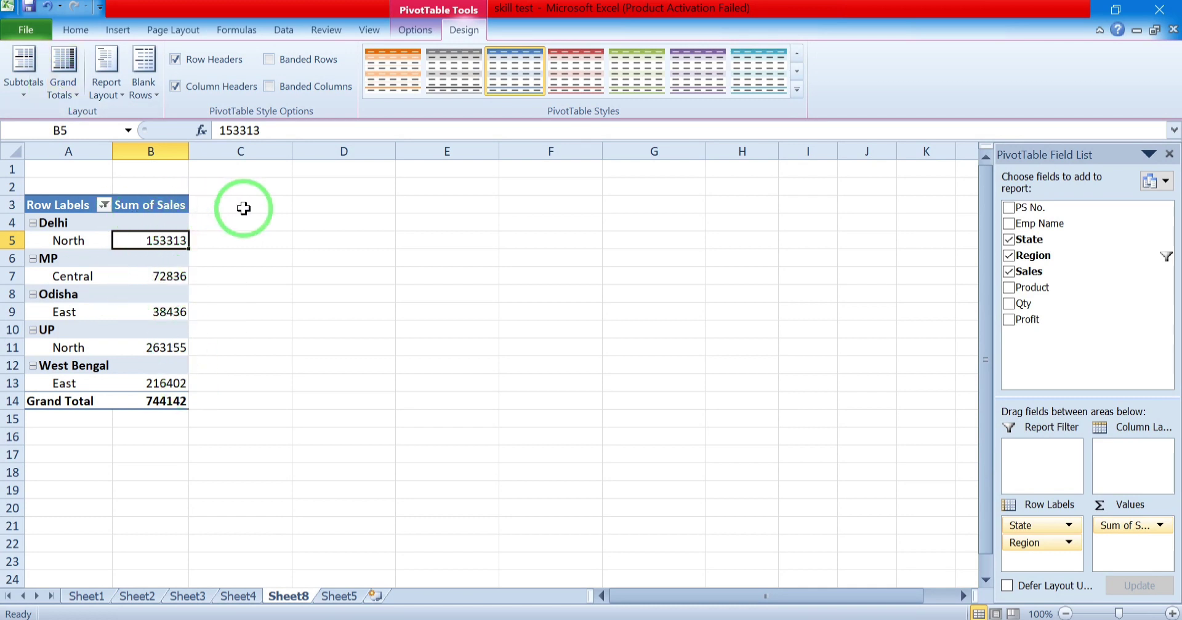
Show the PivotTable report in outline form, and try the compact form as well
left_click(112, 89)
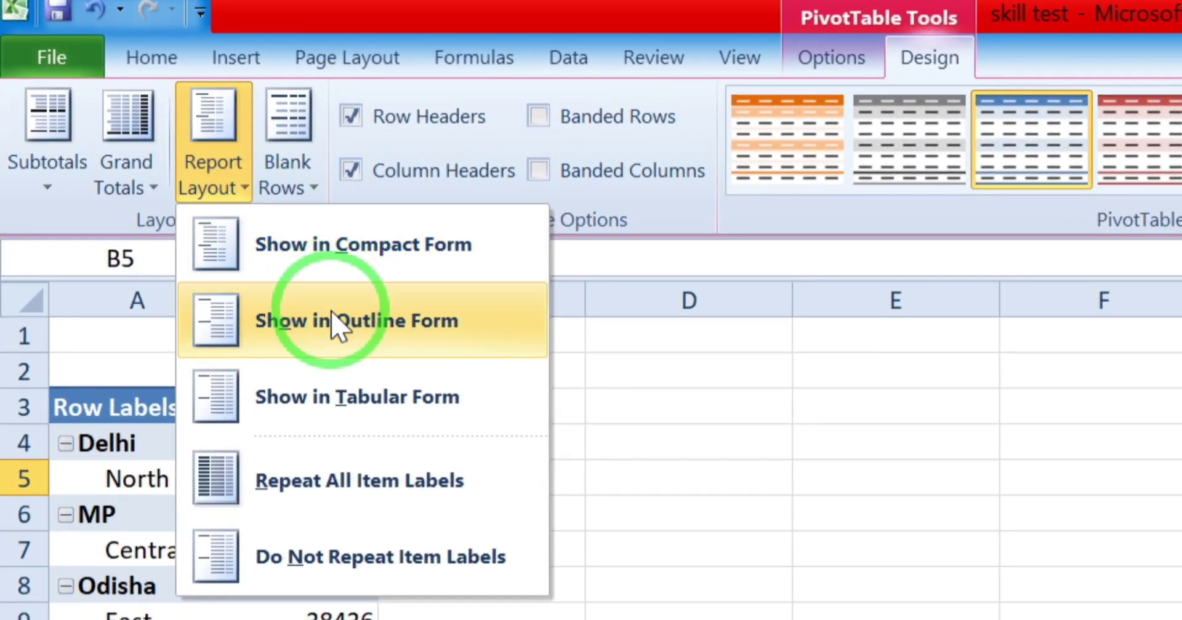
left_click(336, 322)
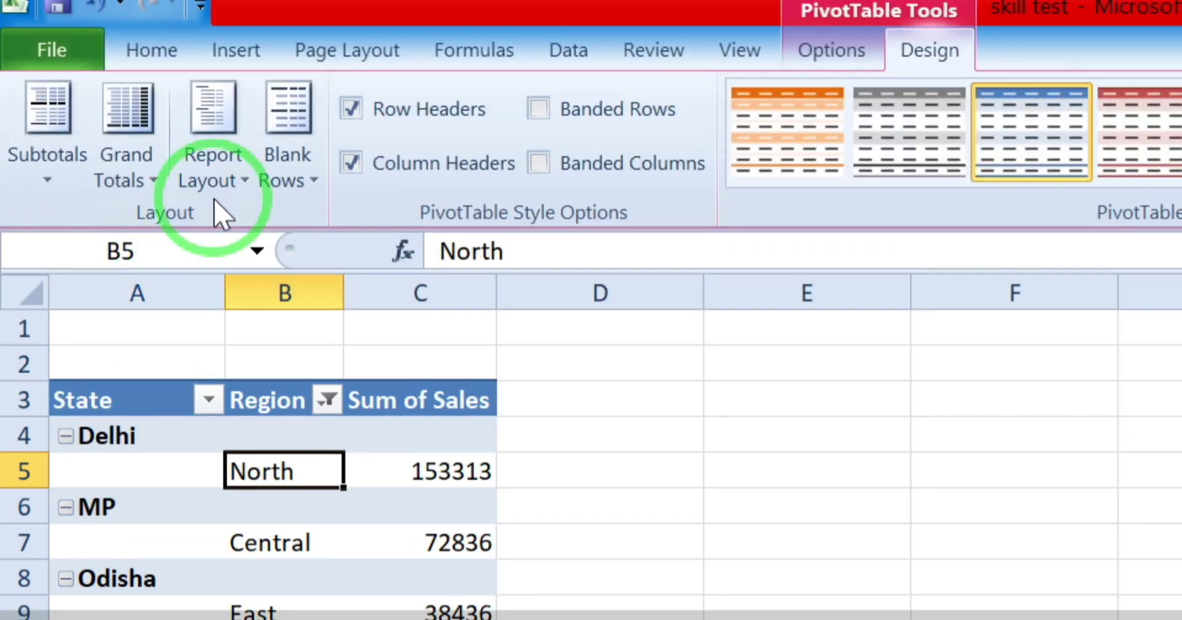
left_click(207, 188)
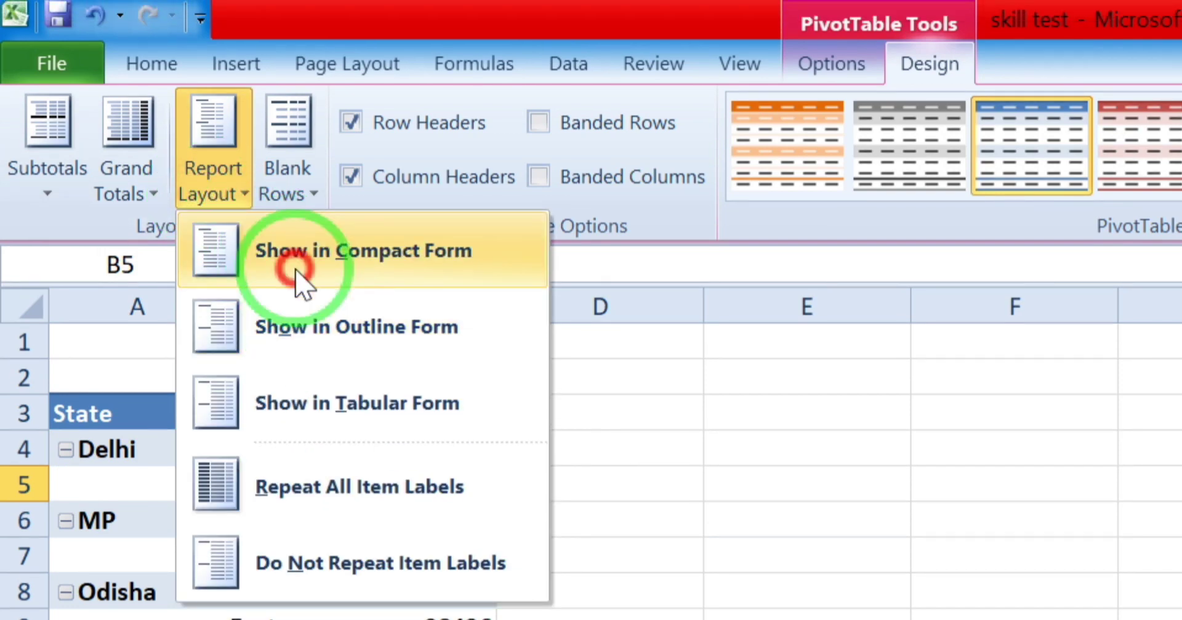
left_click(274, 252)
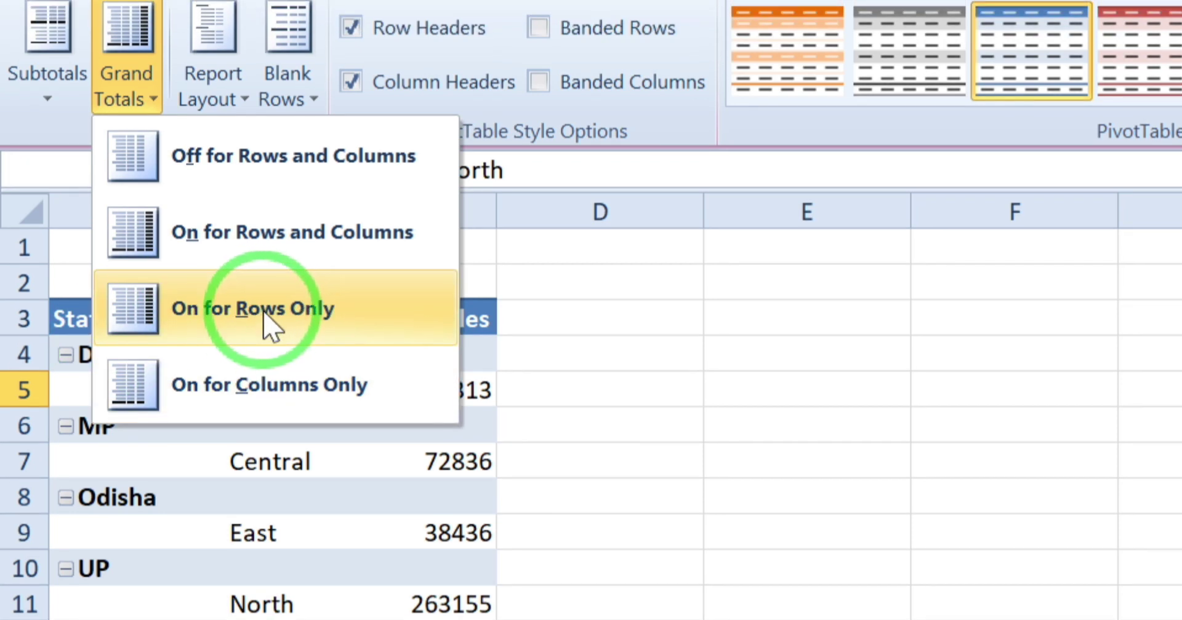
Try grand totals for rows only, and try the red and orange PivotTable styles
left_click(266, 326)
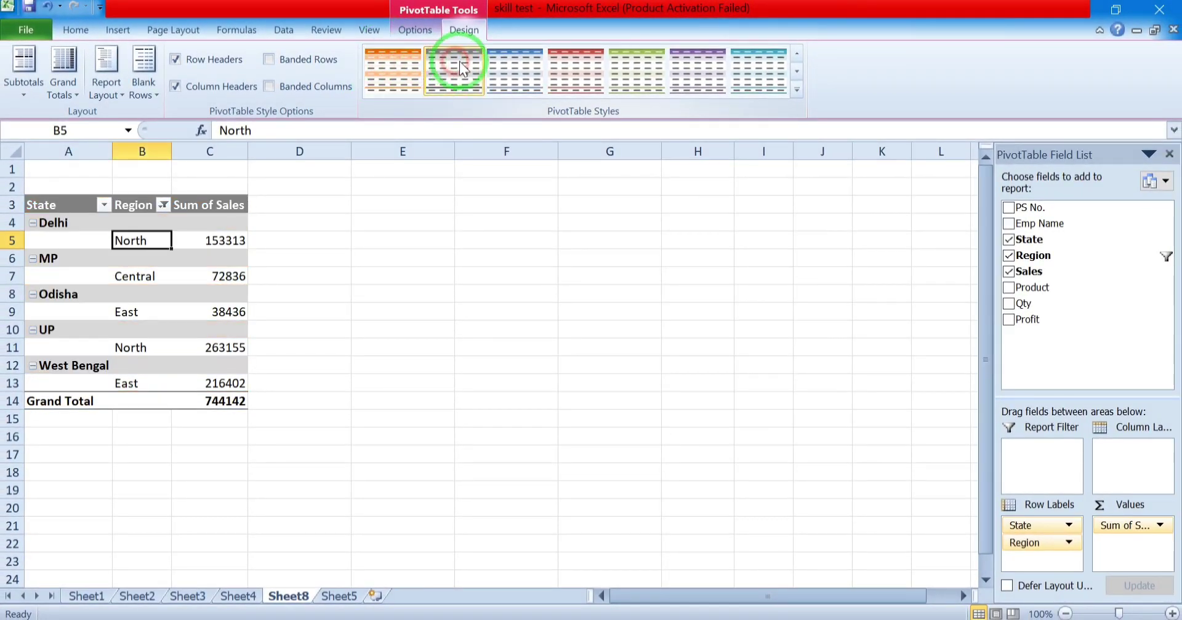
left_click(565, 60)
left_click(402, 65)
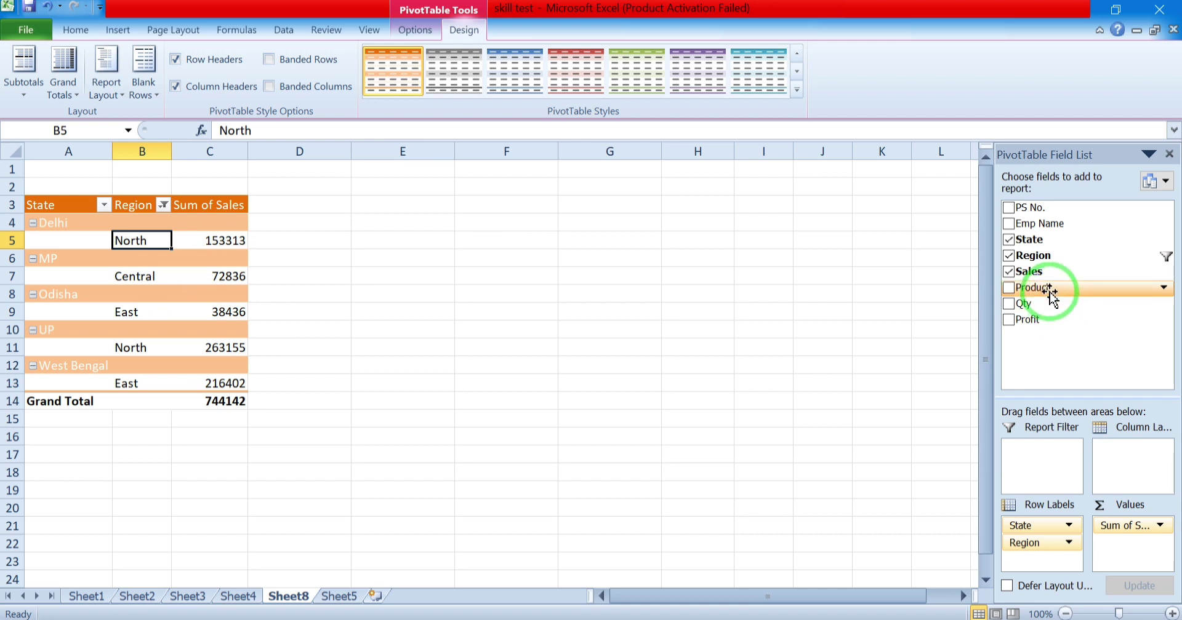
Add the Product field to Report Filter and limit the report to Electrical by excluding Electronic and Mechanical
left_click_drag(1050, 292, 1053, 386)
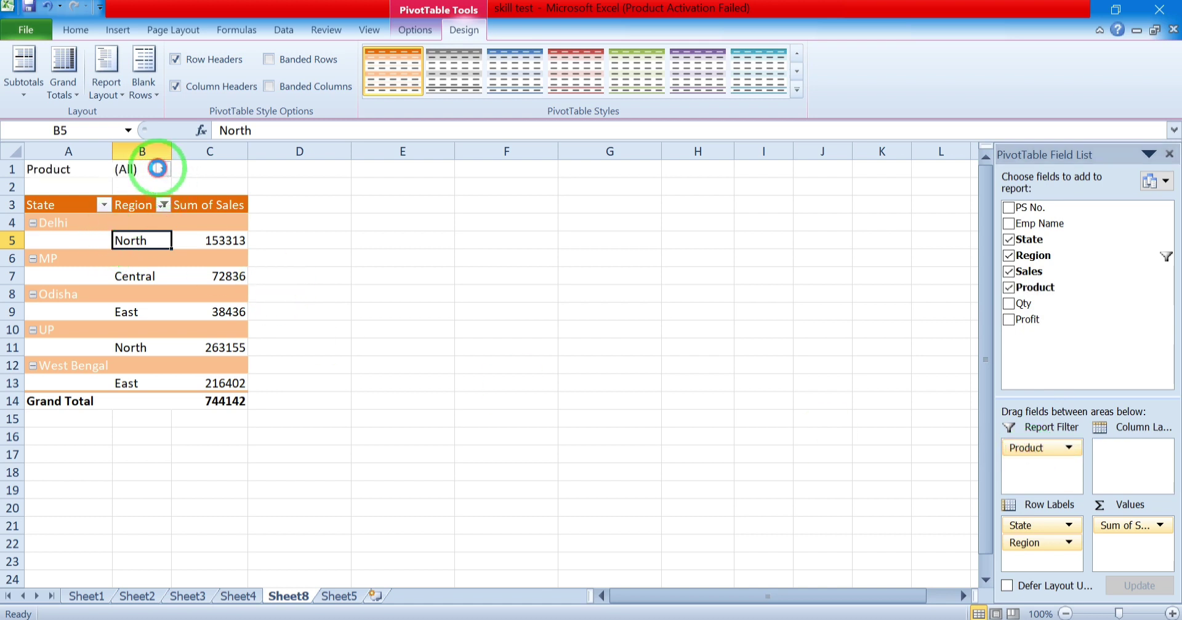
left_click(161, 170)
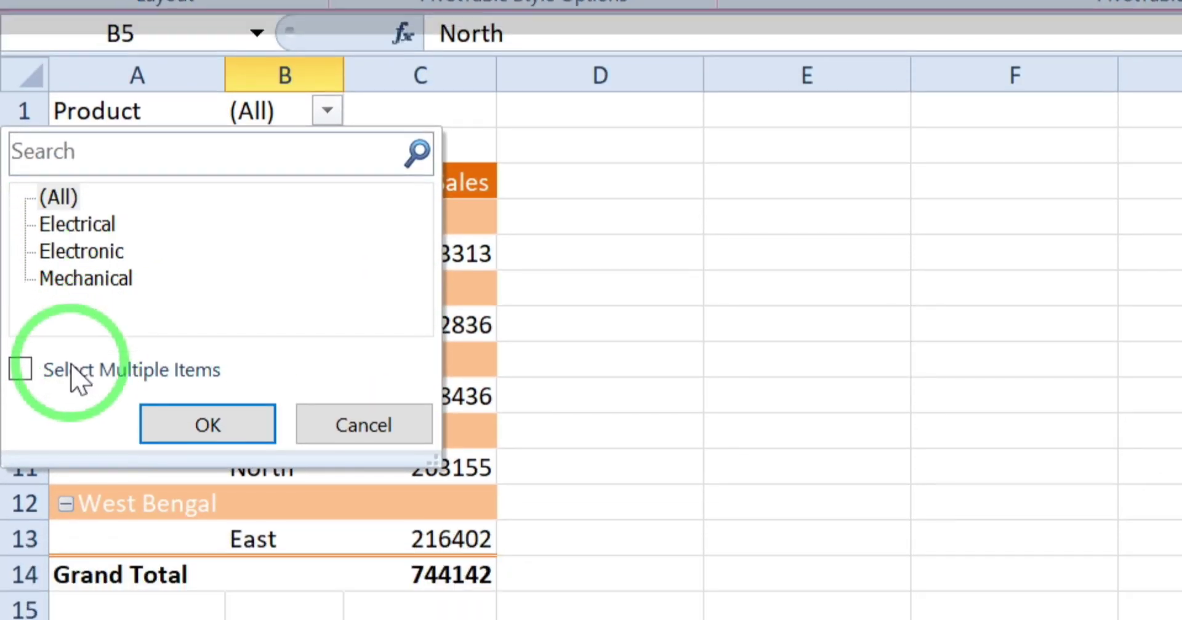
left_click(20, 312)
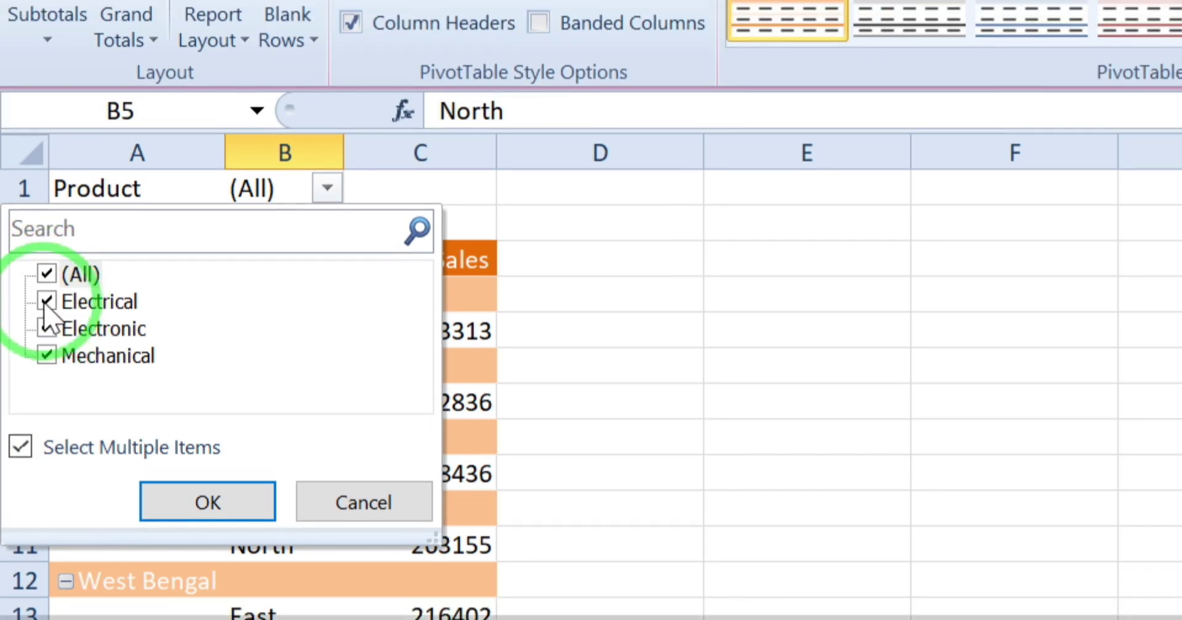
left_click(47, 340)
left_click(47, 367)
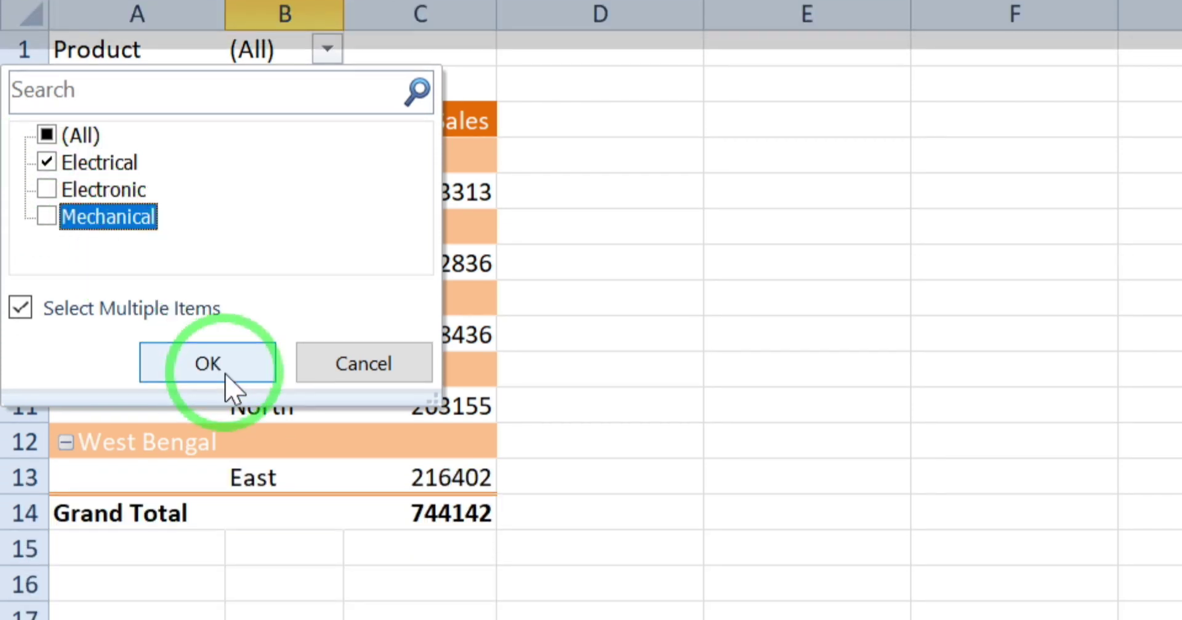
left_click(222, 452)
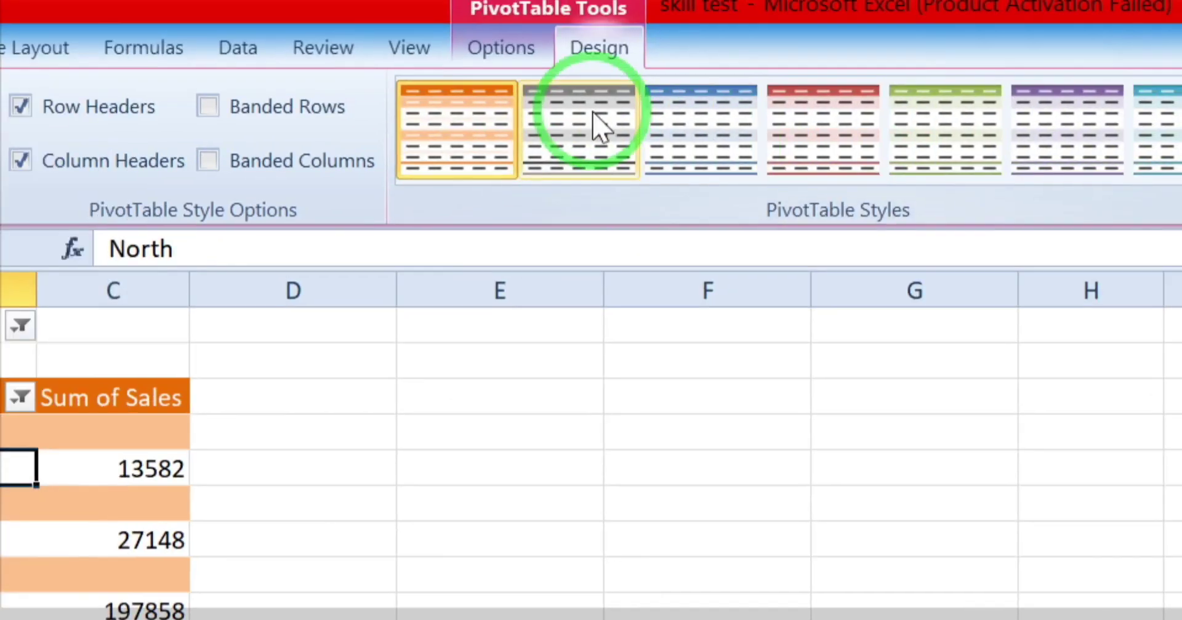
Apply the gray PivotTable style and set the report layout to outline form
left_click(594, 123)
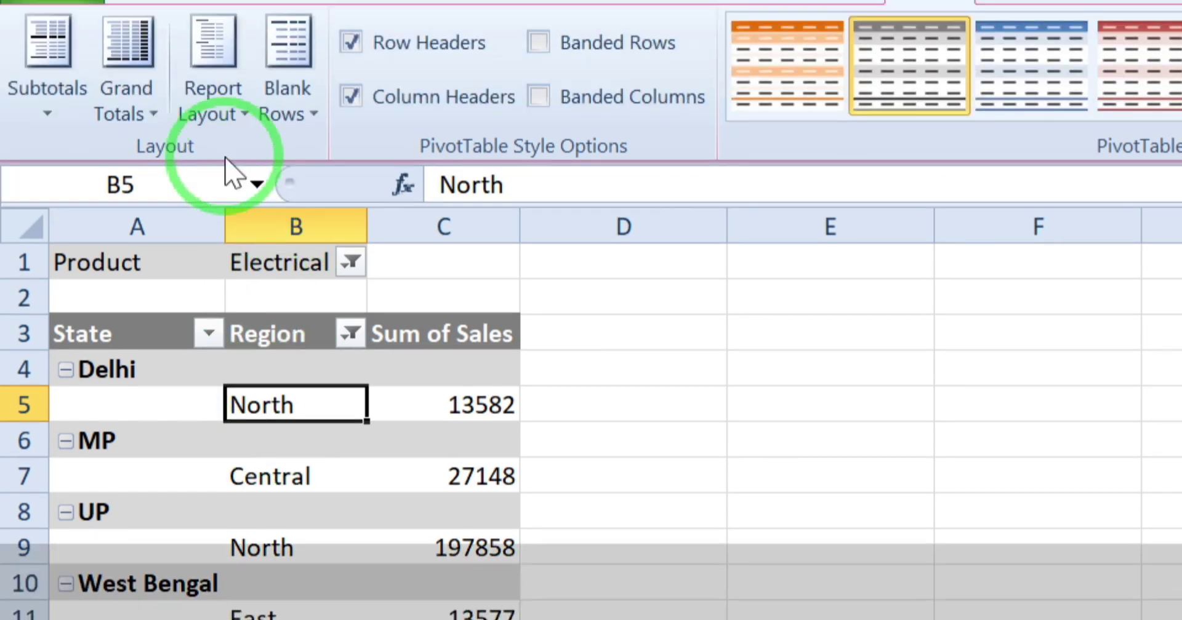
left_click(210, 131)
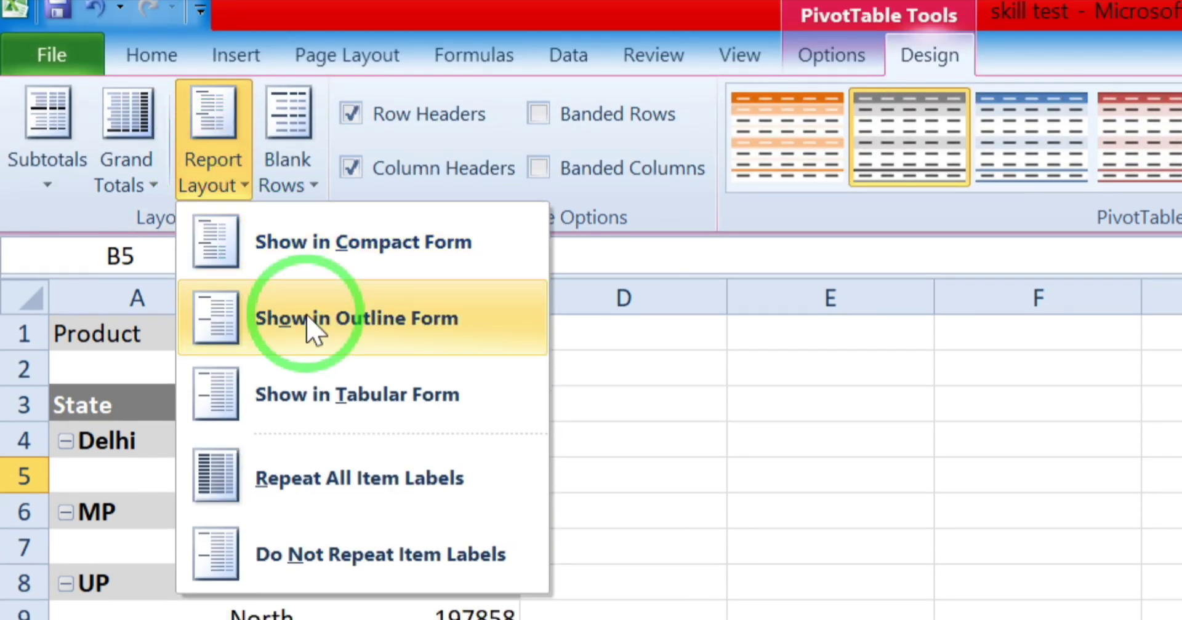
left_click(311, 326)
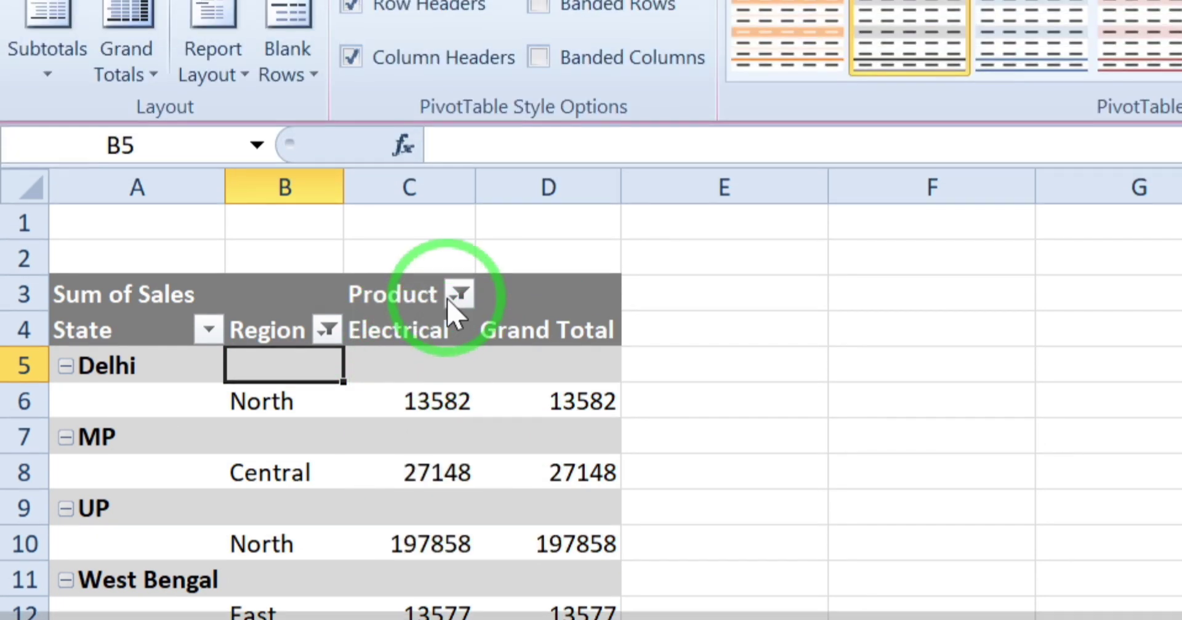
Include Electronic alongside Electrical in the PivotTable's Product filter
left_click(459, 296)
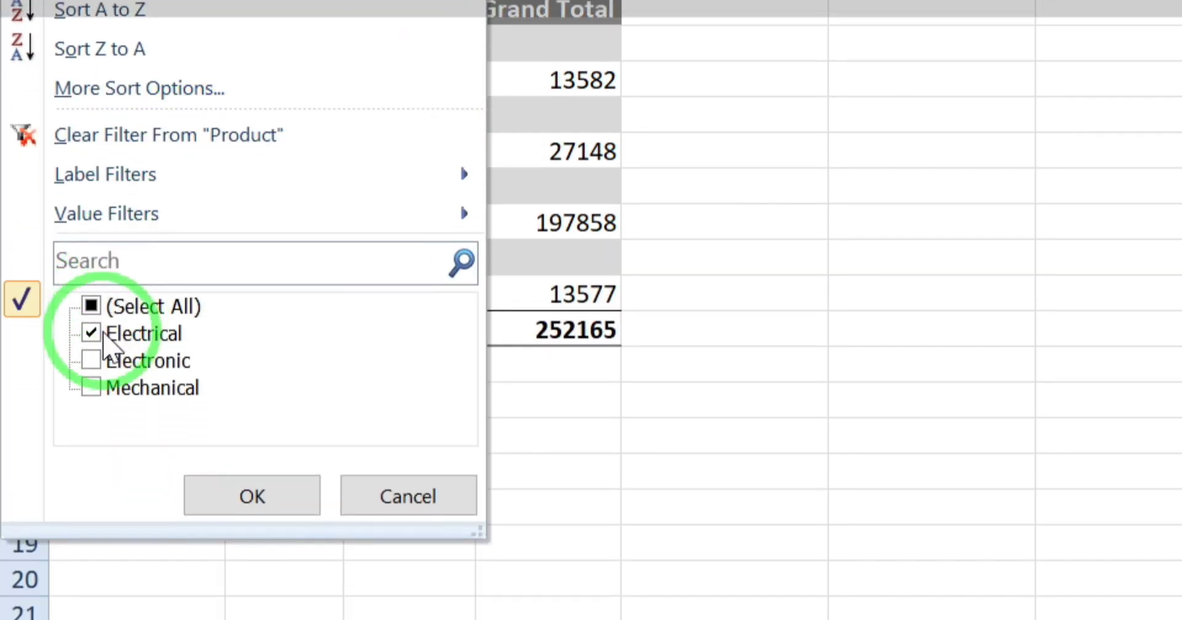
left_click(91, 360)
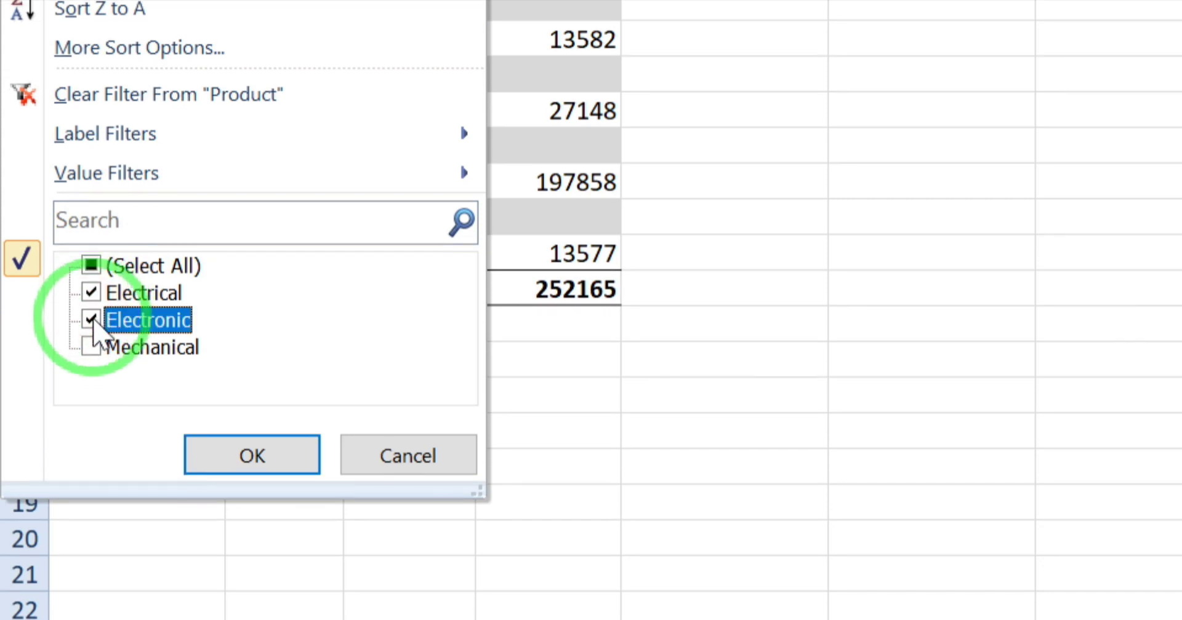
left_click(256, 451)
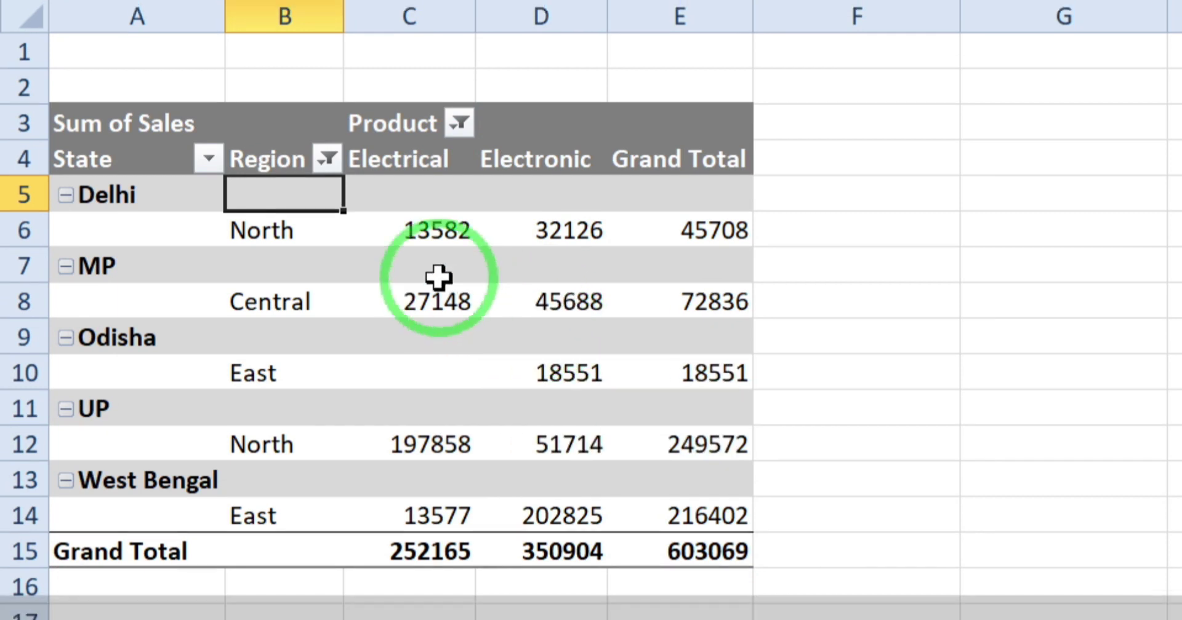
Set the PivotTable to show N/A for empty cells, such as Odisha's East region under Electrical
left_click(431, 294)
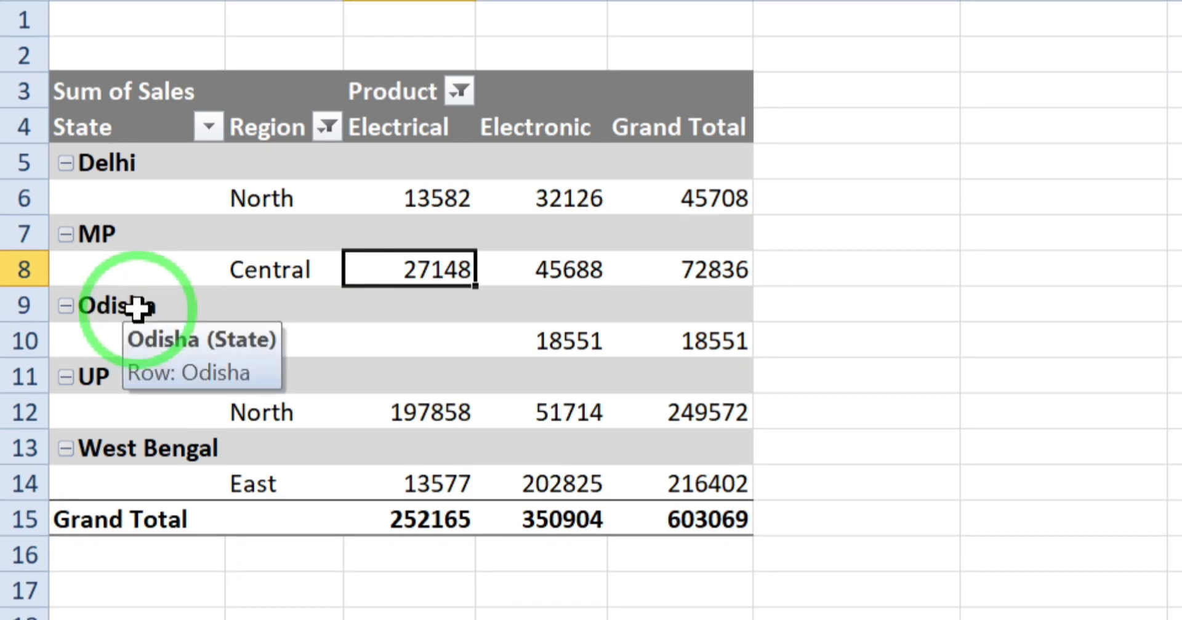
left_click(137, 308)
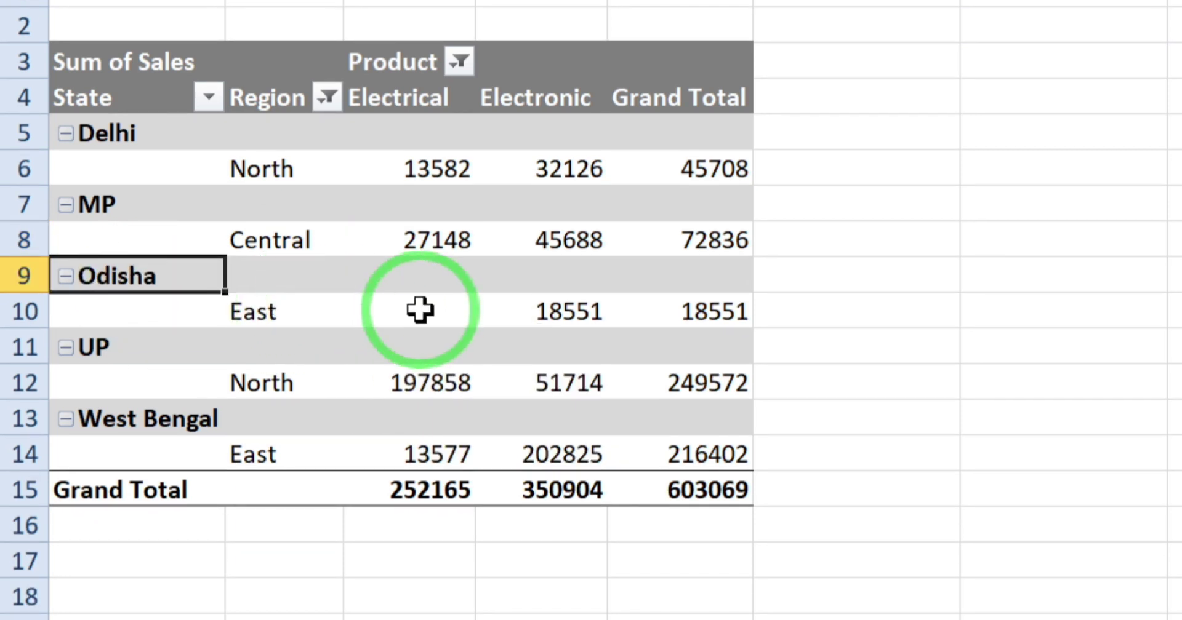
mouse_move(422, 311)
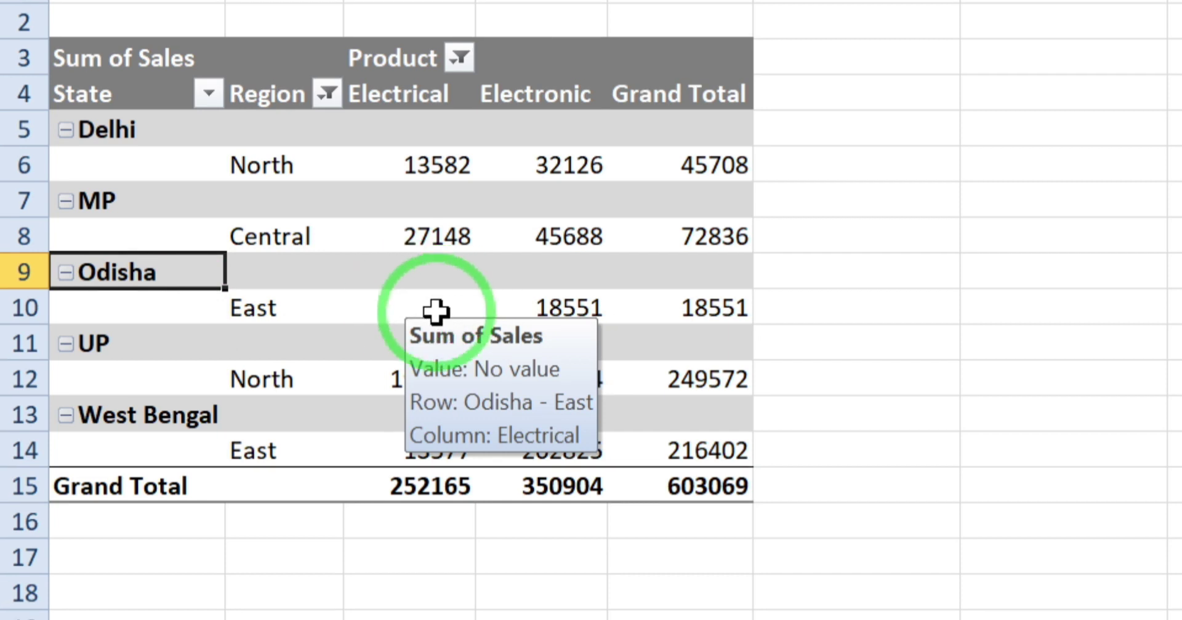
left_click(432, 309)
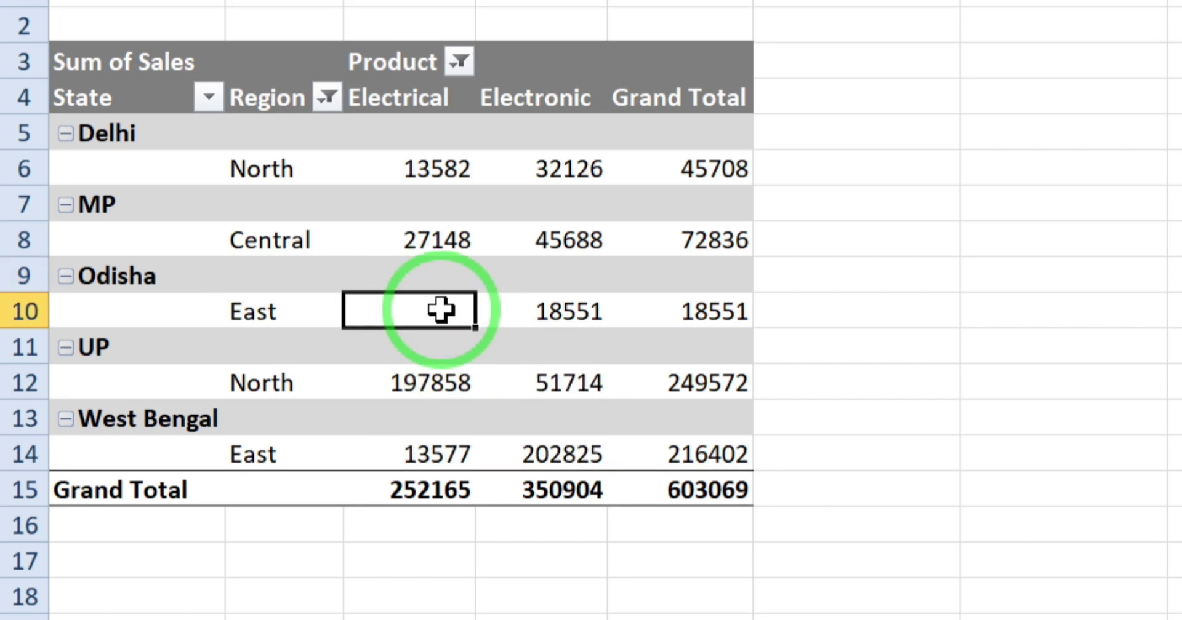
mouse_move(441, 310)
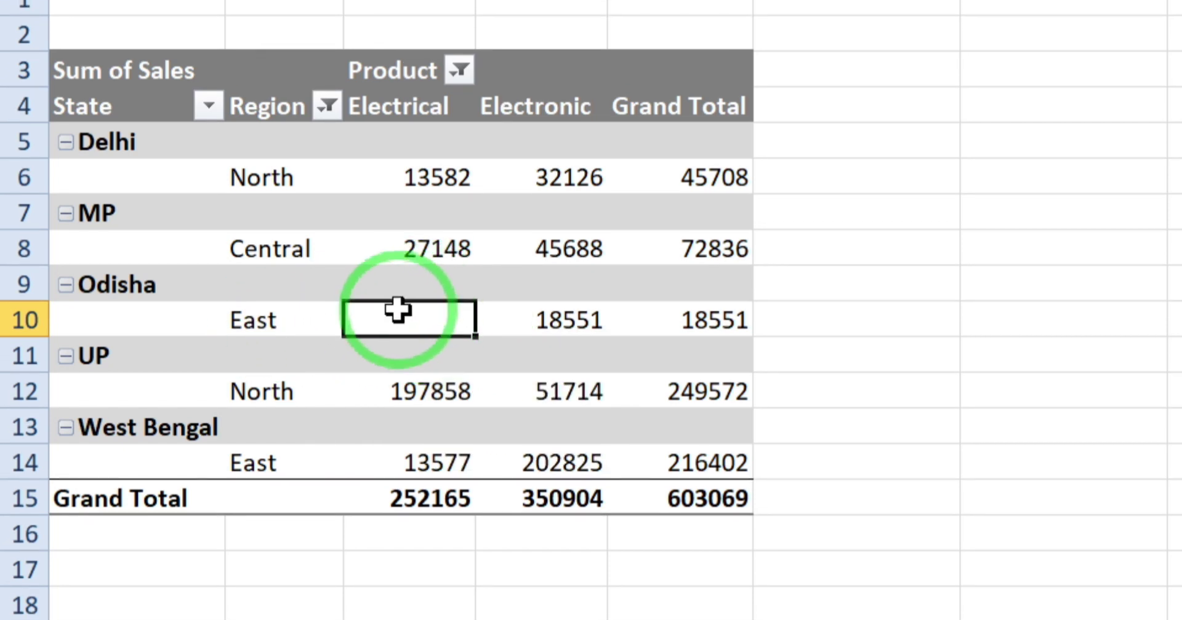
mouse_move(400, 314)
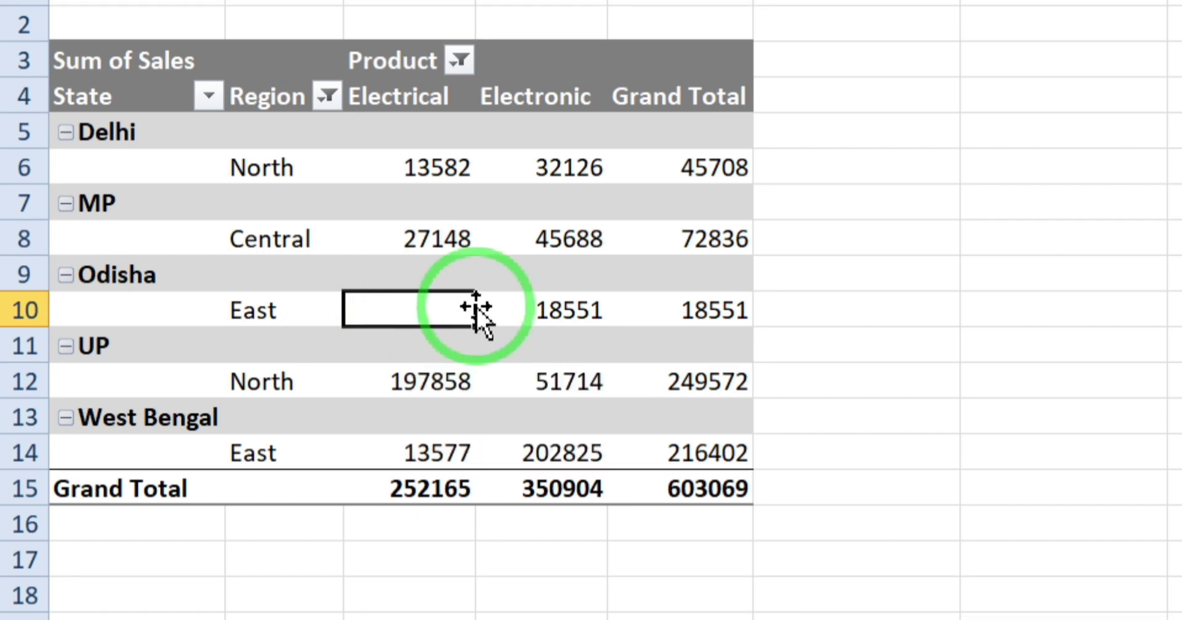
mouse_move(434, 309)
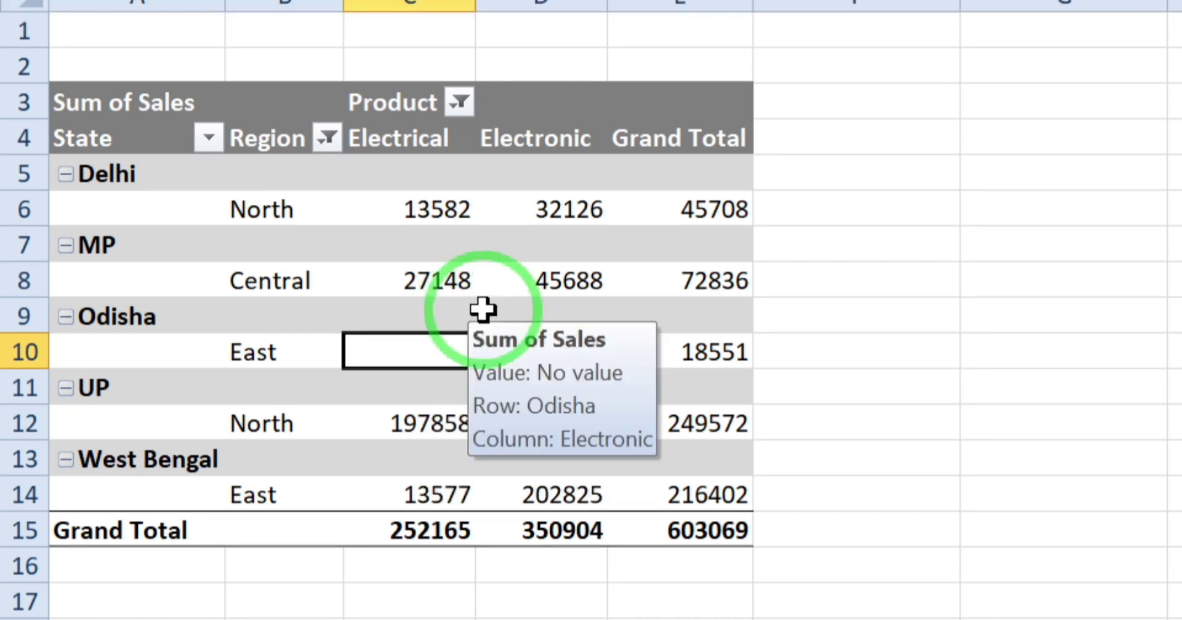
right_click(484, 312)
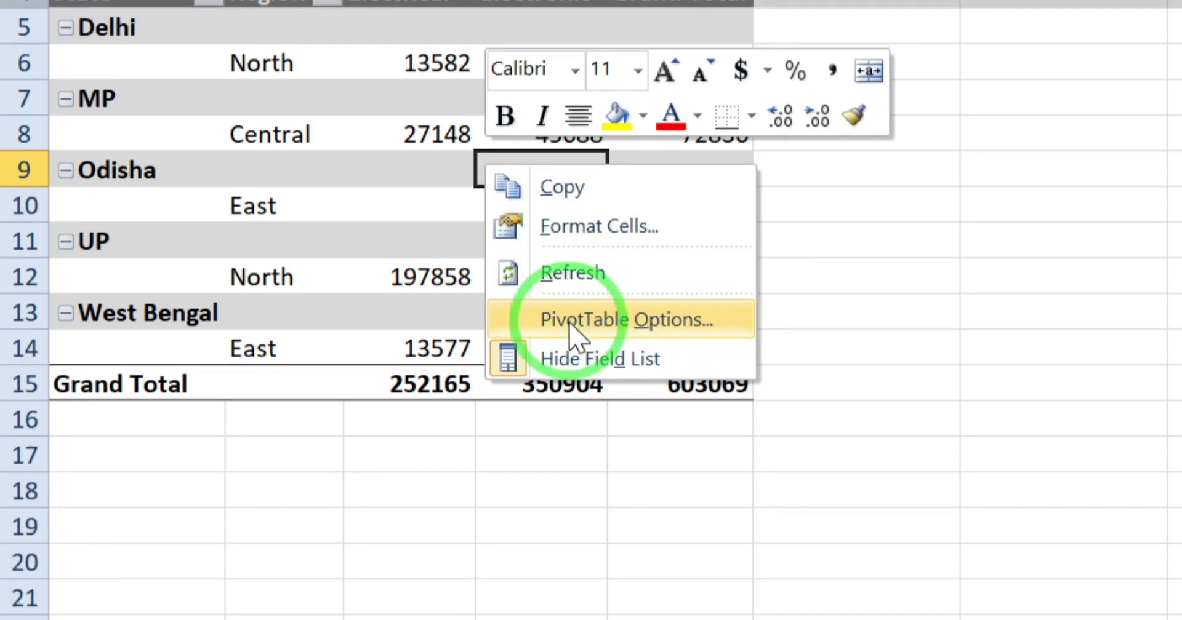
left_click(569, 311)
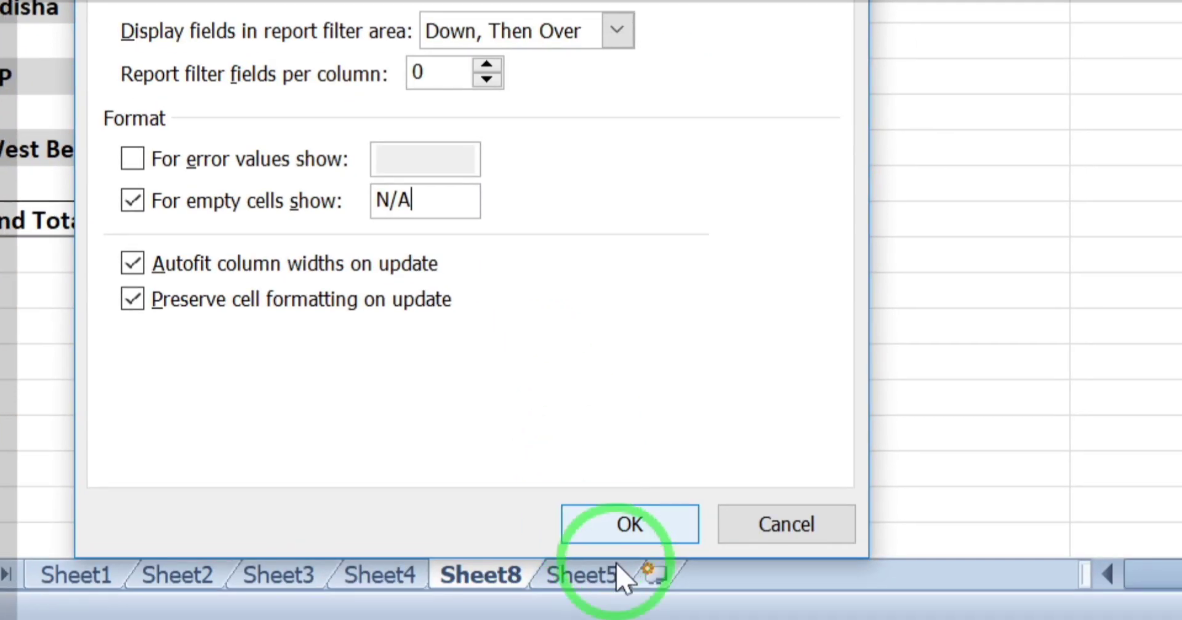
left_click(594, 518)
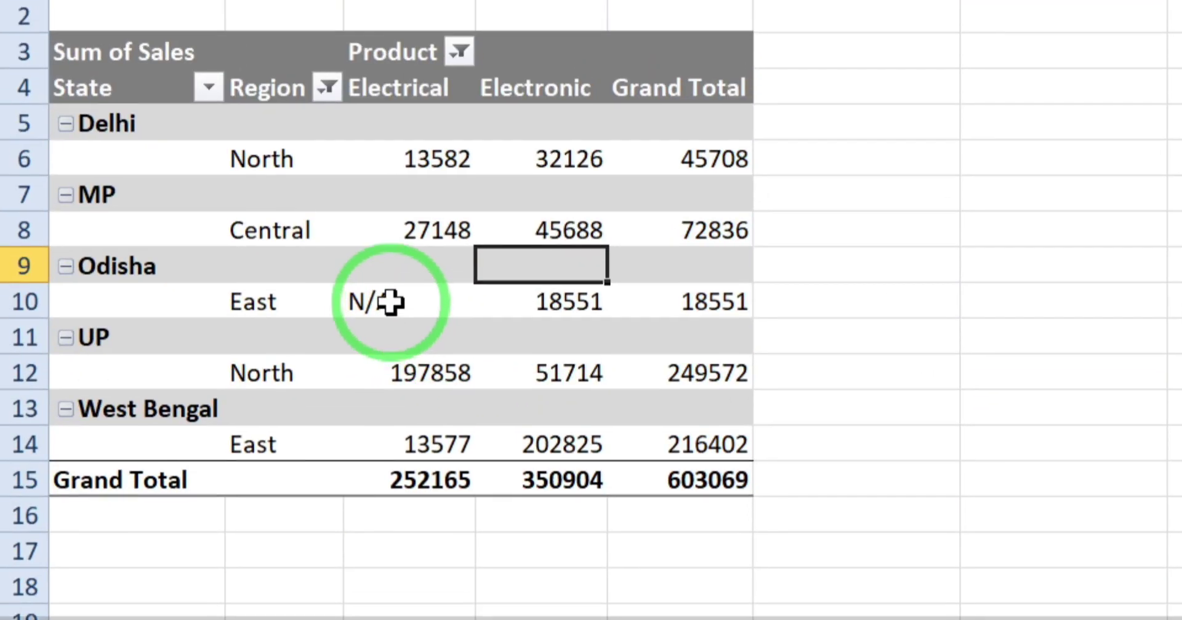
mouse_move(401, 306)
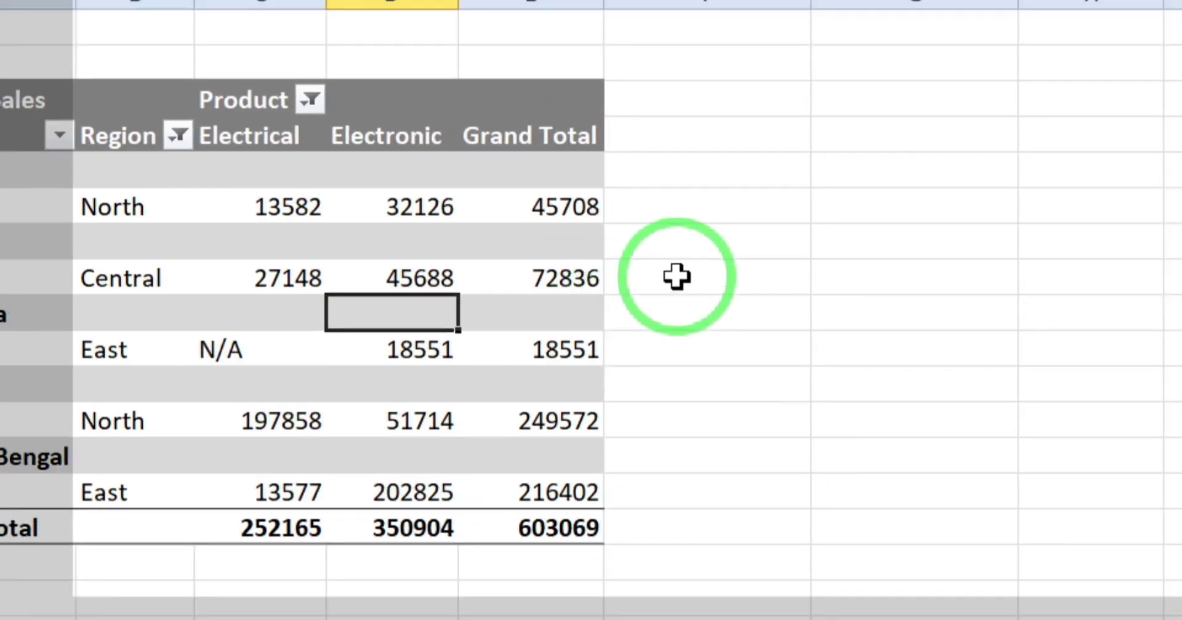
Reopen the PivotTable options to review the layout and format settings, and close them
left_click(826, 236)
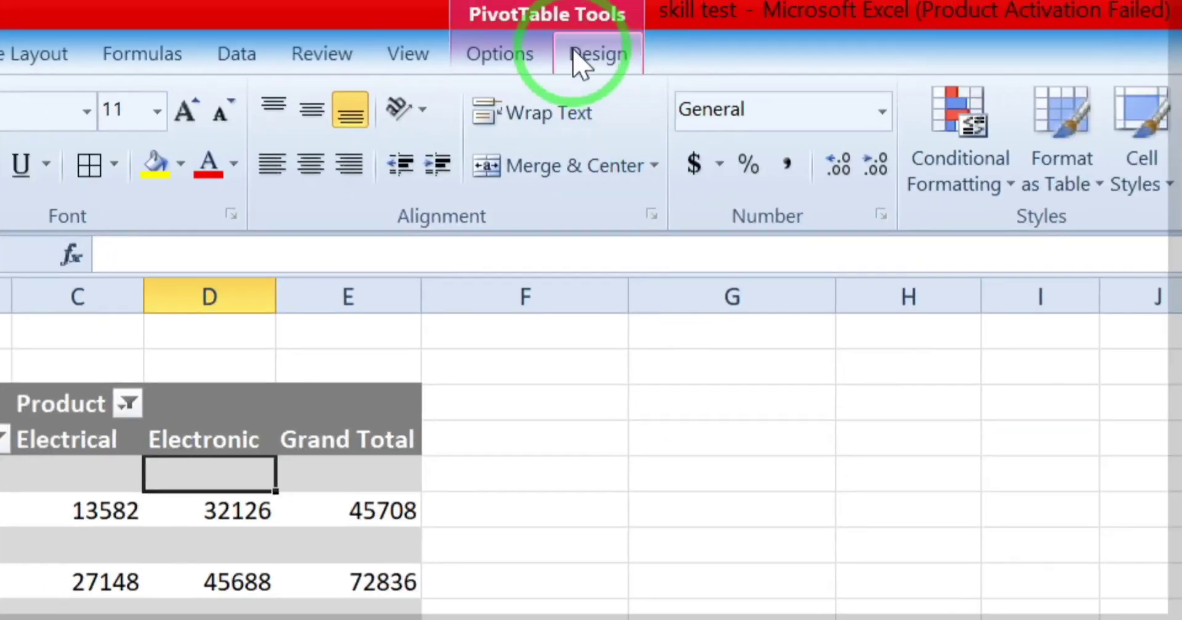
left_click(585, 64)
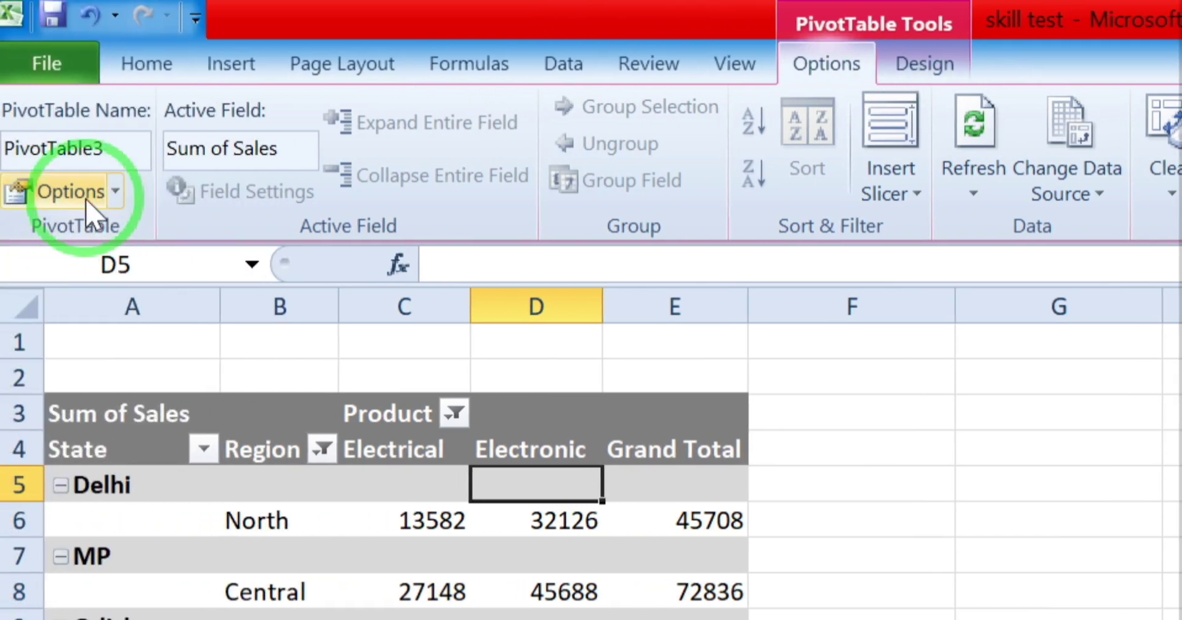
left_click(105, 241)
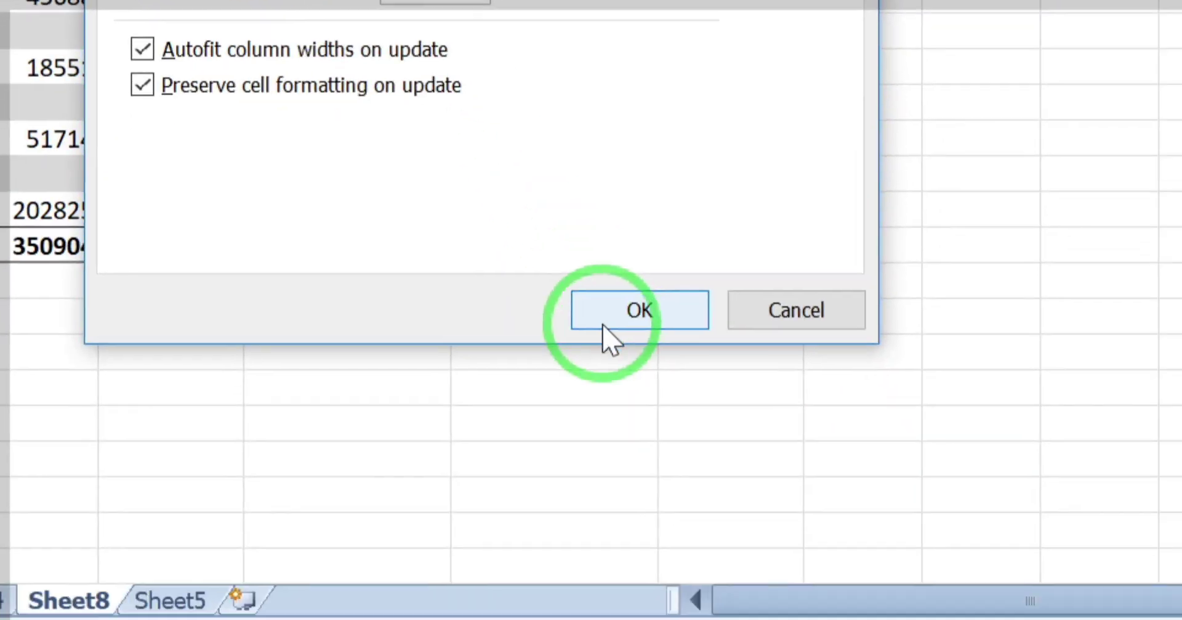
left_click(861, 619)
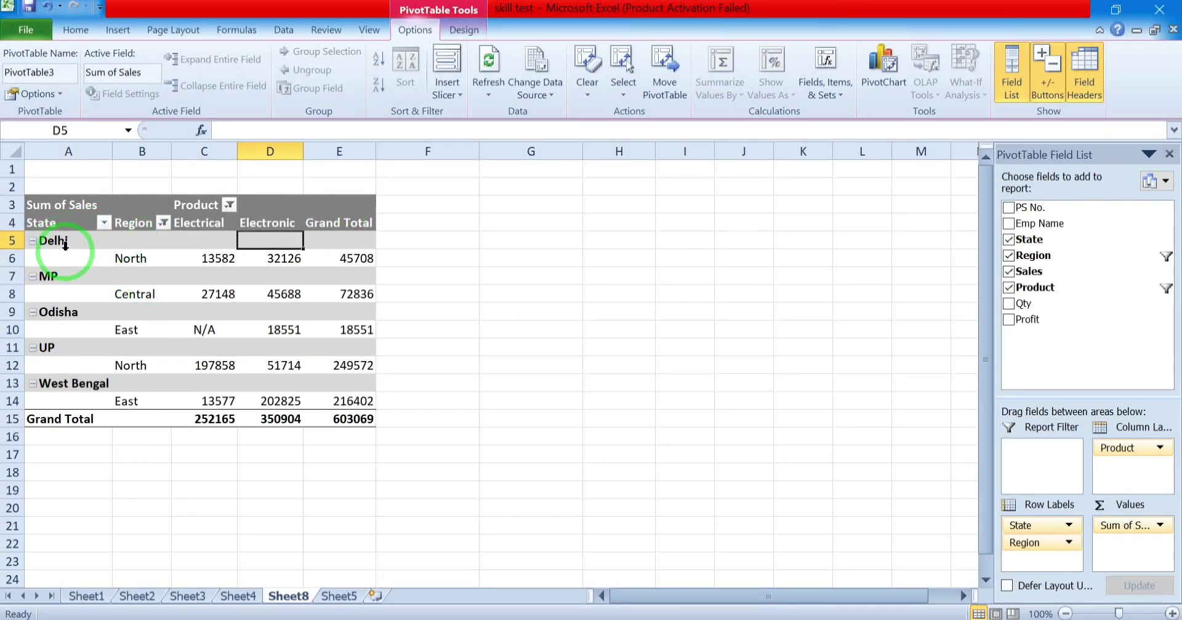
Examine Delhi's North region sales for Electrical, Electronic and the Grand Total
left_click(38, 241)
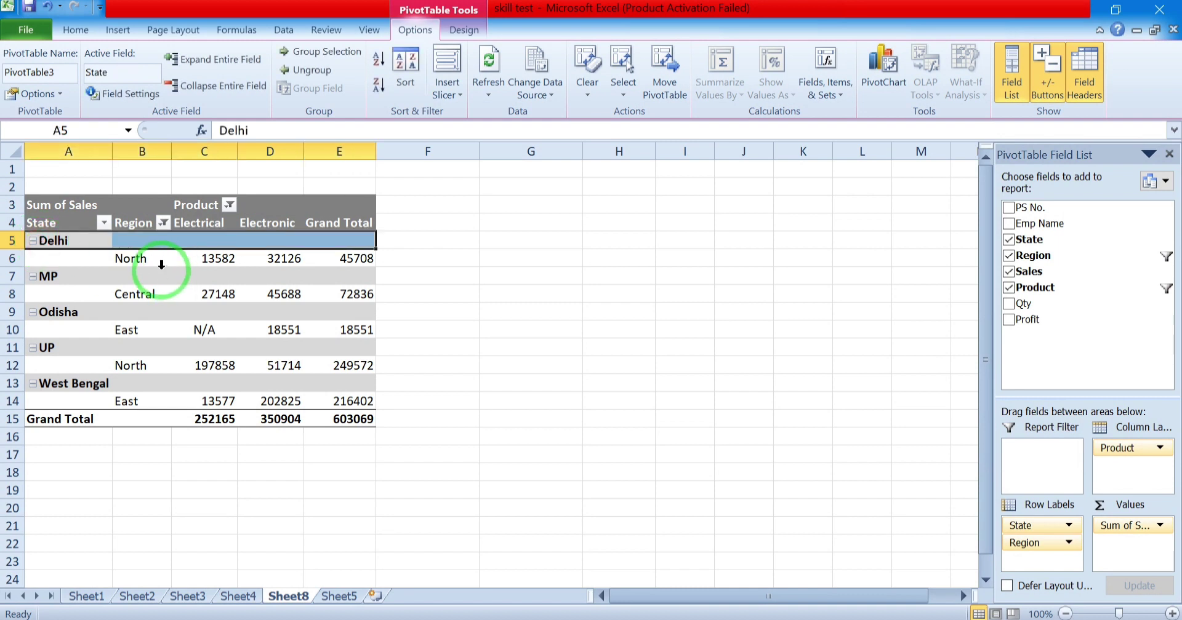
left_click(137, 259)
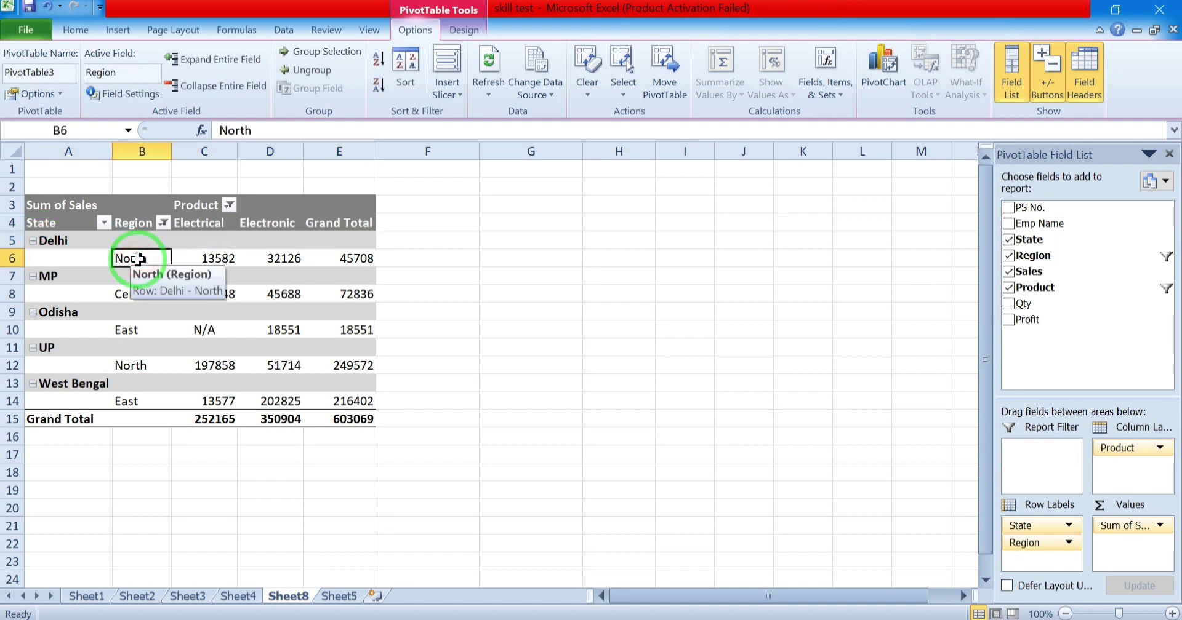
left_click(225, 260)
left_click(272, 259)
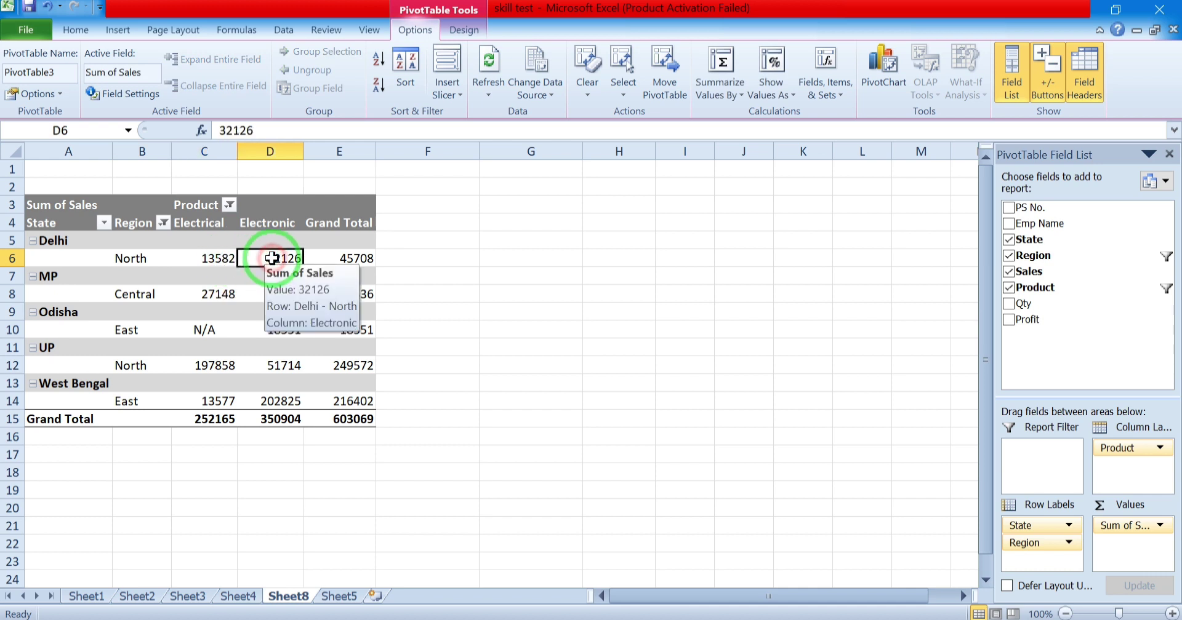
left_click(340, 258)
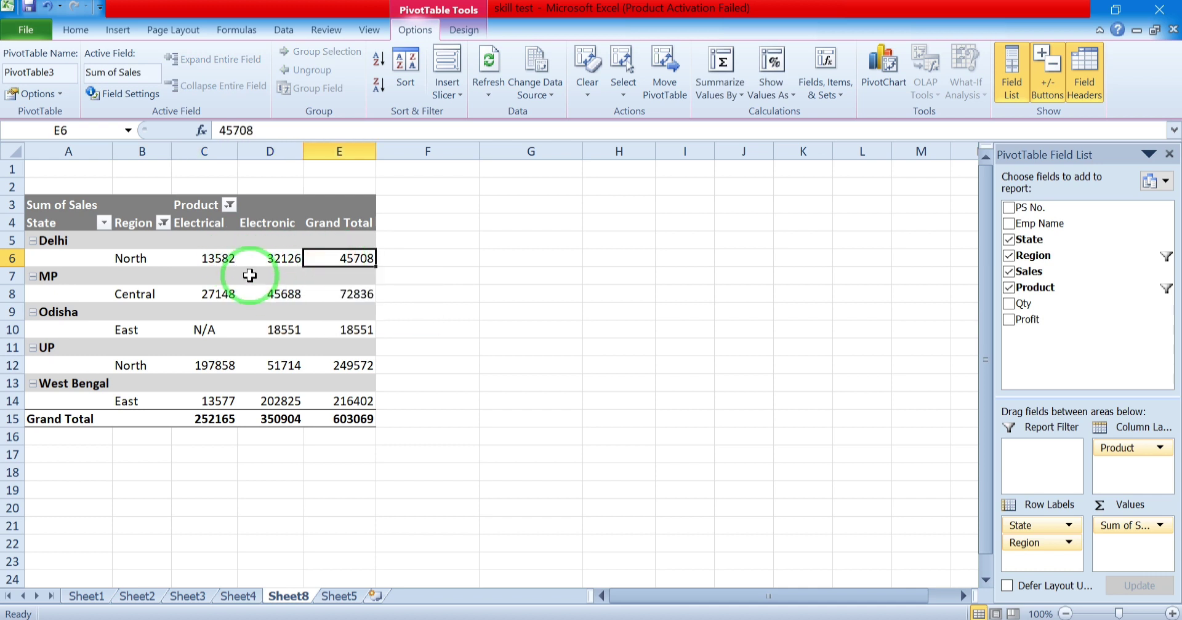
Show the source records behind Delhi North's Electrical sales and Odisha East's Electronic sales on separate new sheets, returning to Sheet8 each time
left_click(212, 261)
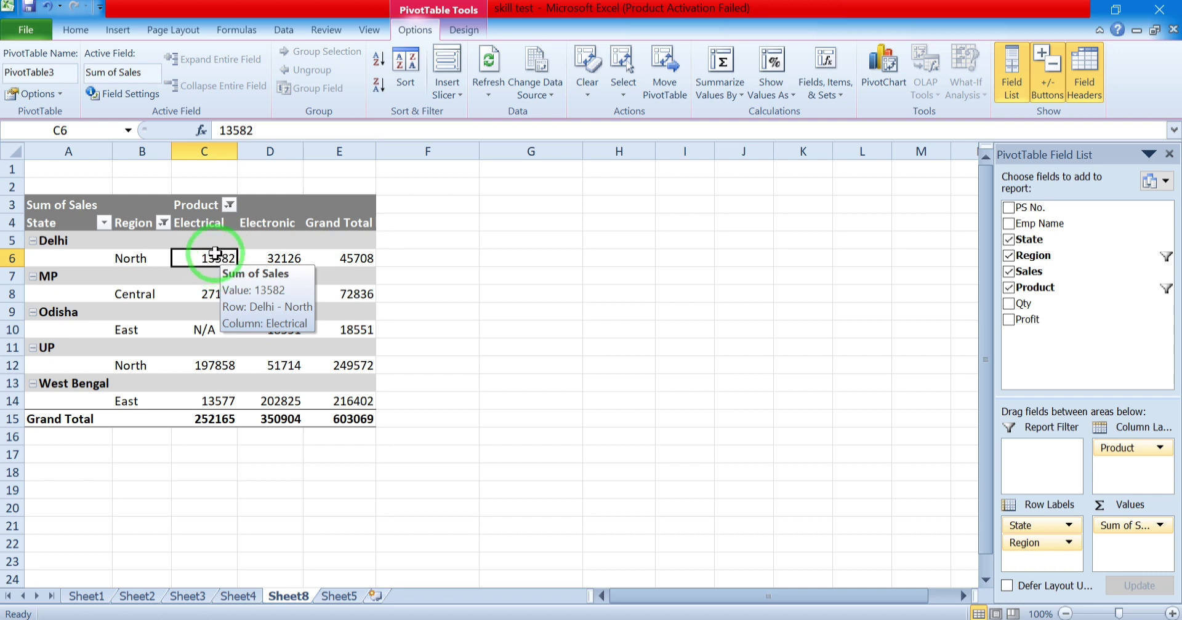
mouse_move(213, 255)
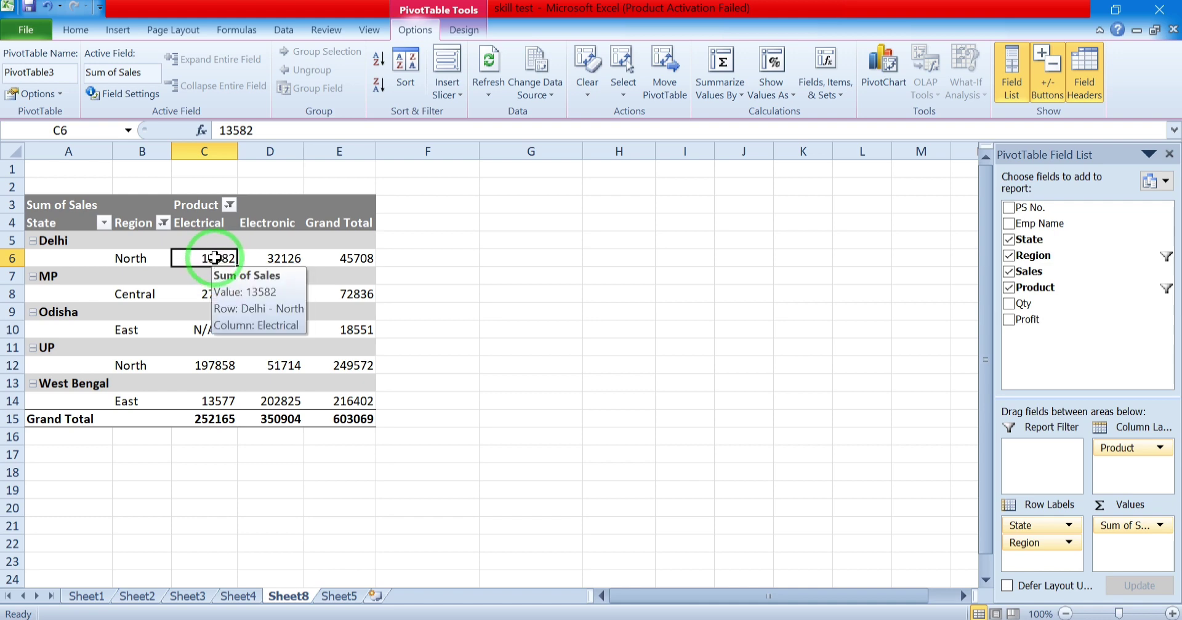
double_click(214, 258)
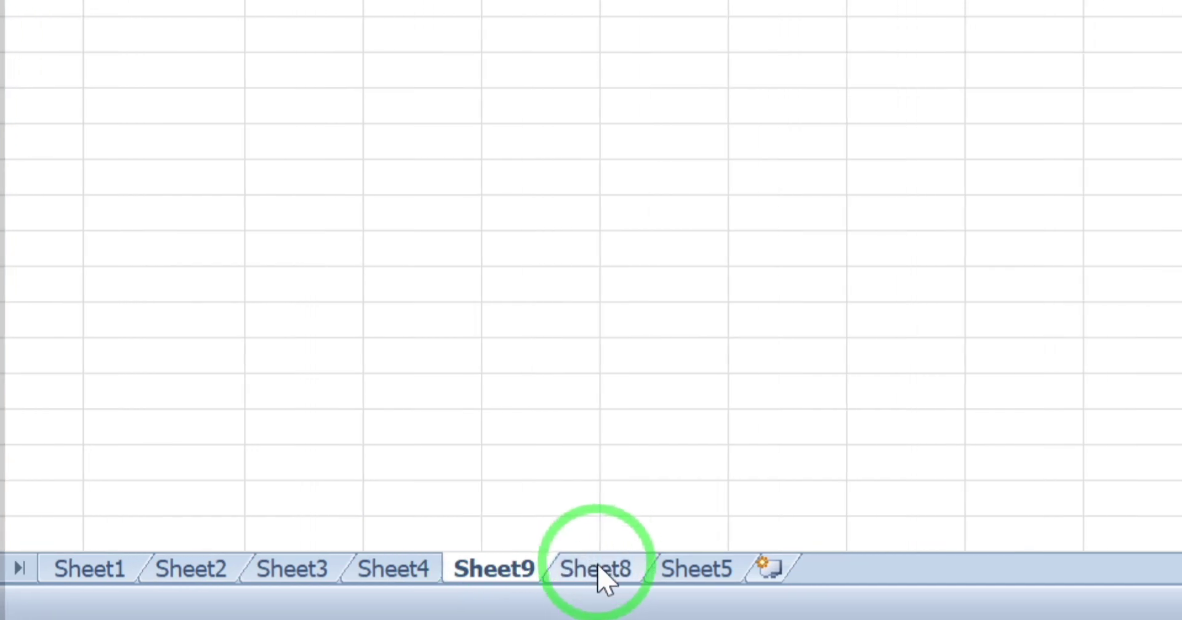
left_click(600, 579)
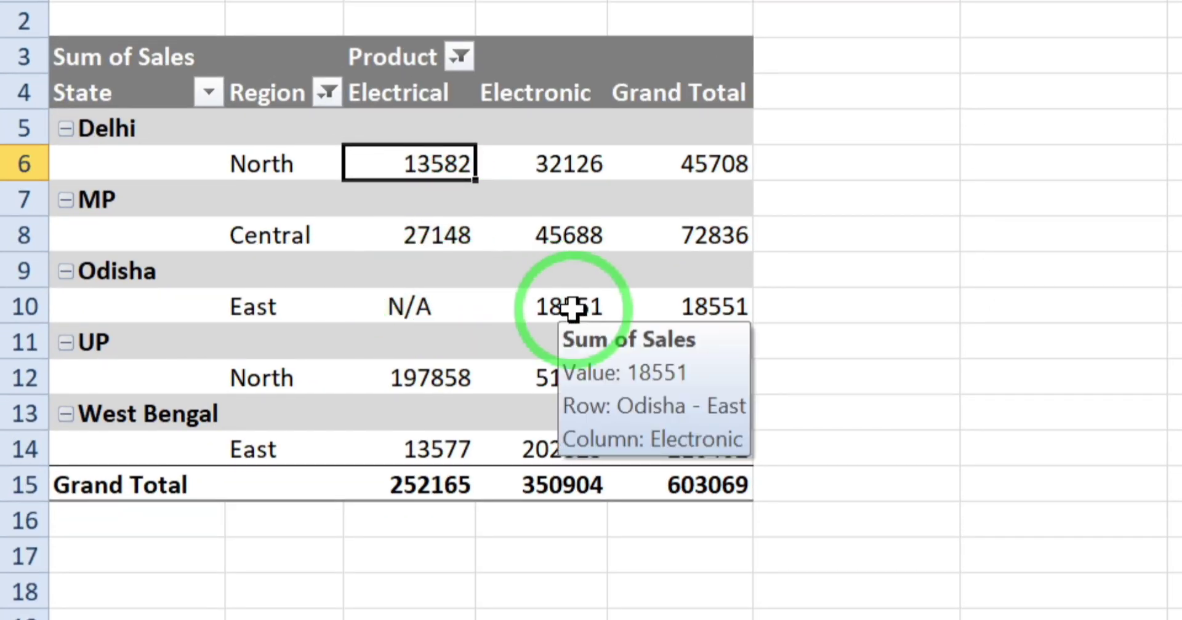
double_click(572, 308)
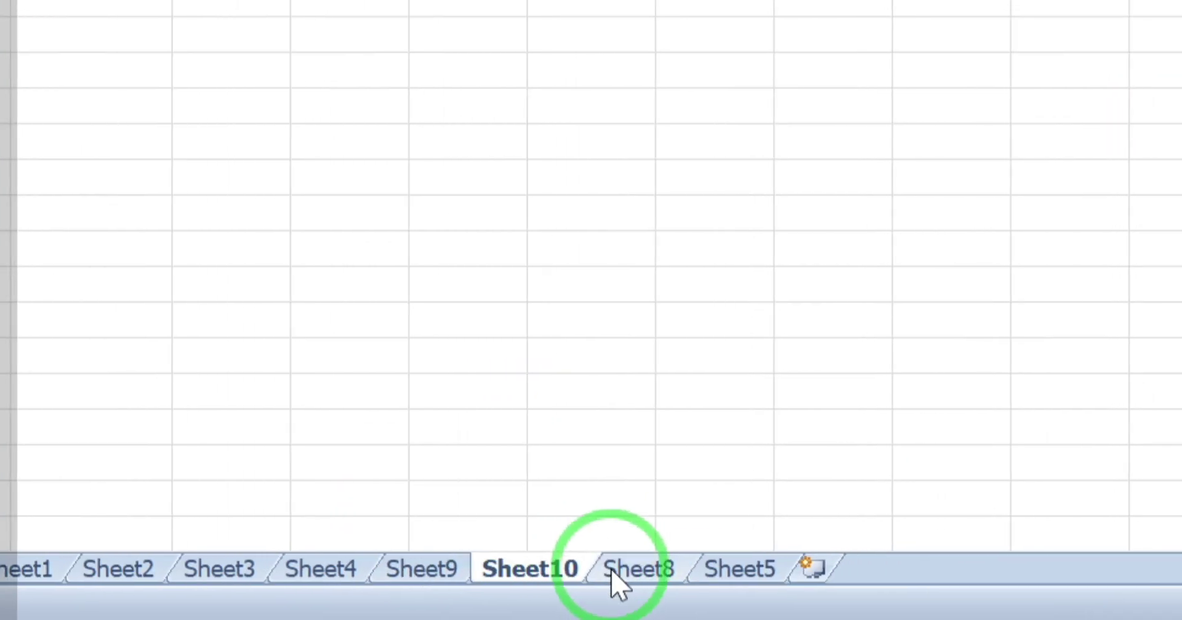
left_click(617, 573)
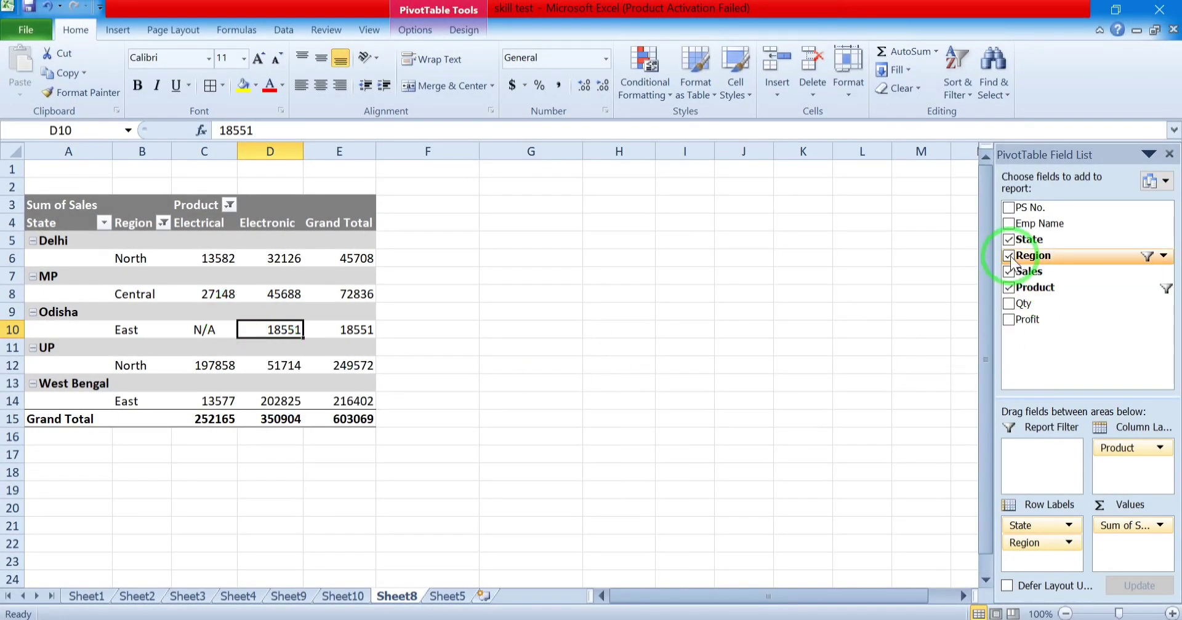
Add the Emp Name field to Row Labels below Region and look through the expanded report
left_click_drag(1009, 234, 1044, 558)
scroll(156, 382, "down", 8)
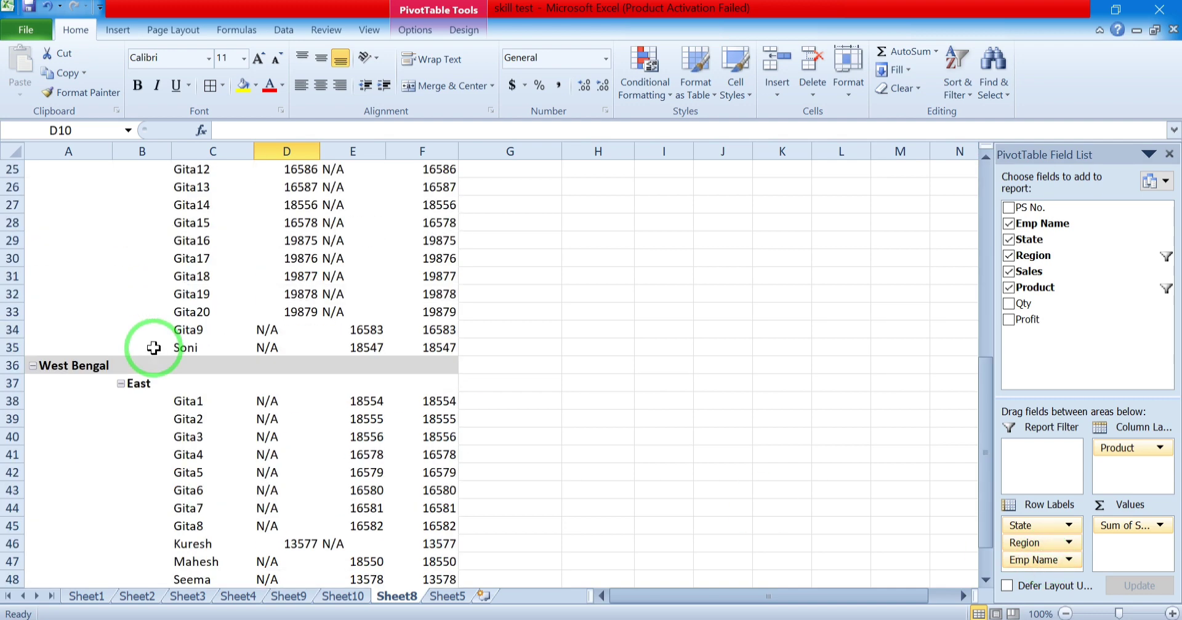
scroll(153, 348, "down", 8)
scroll(153, 349, "up", 16)
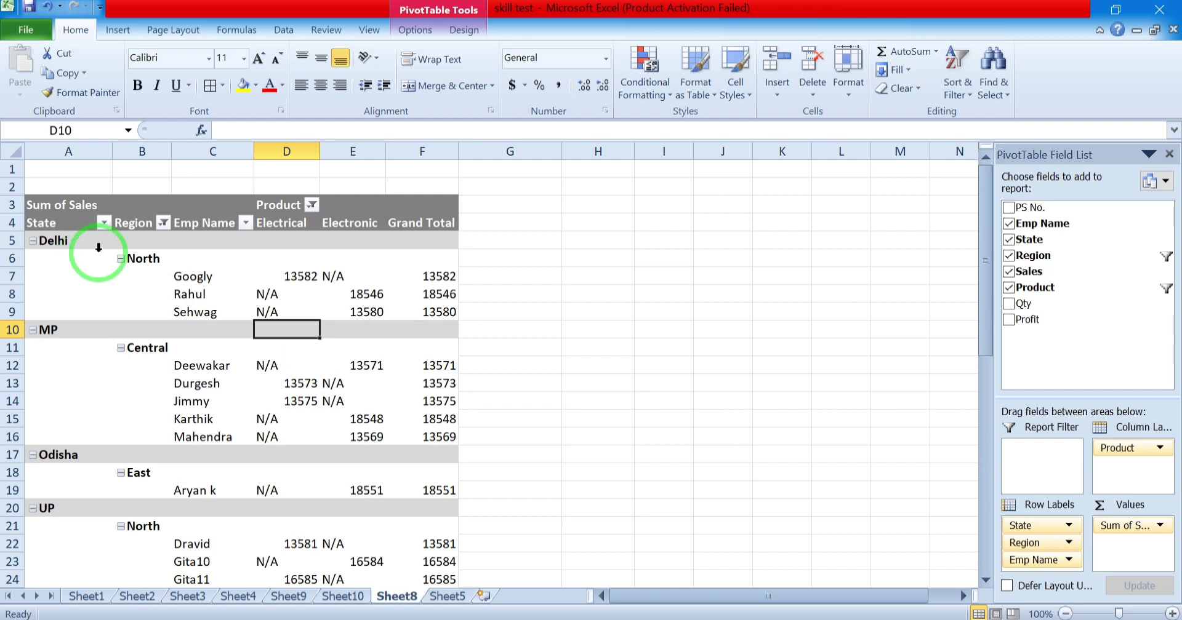
left_click_drag(985, 263, 983, 274)
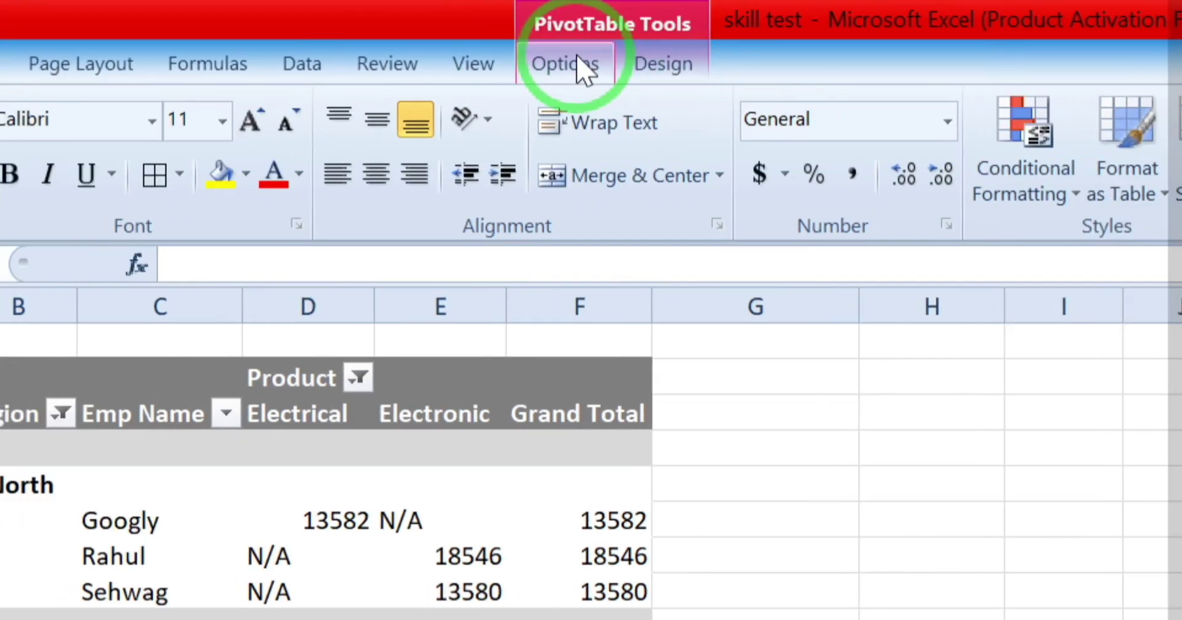
Try the PivotTable report in tabular form and return its layout to outline form
left_click(925, 26)
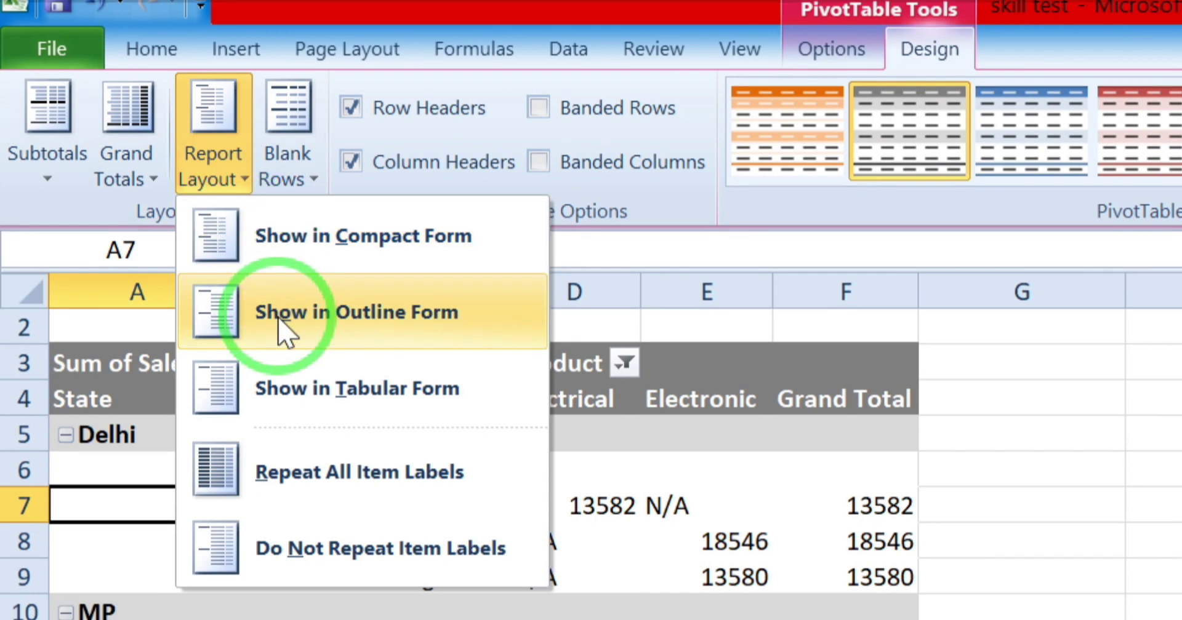
left_click(279, 330)
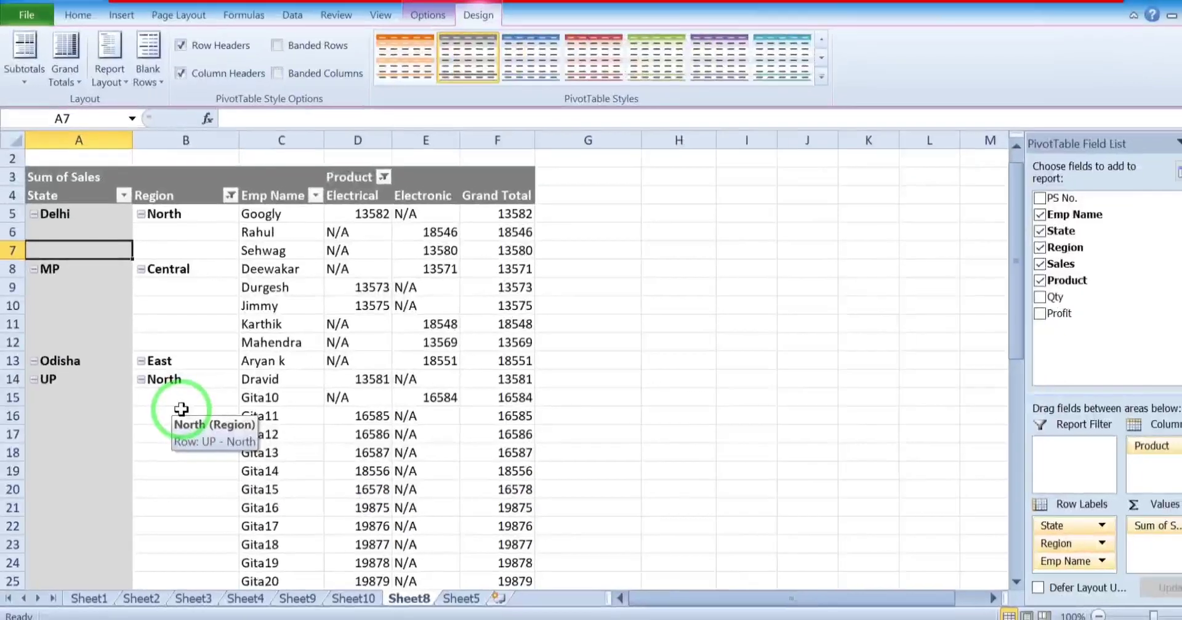
scroll(352, 309, "down", 10)
scroll(179, 456, "up", 10)
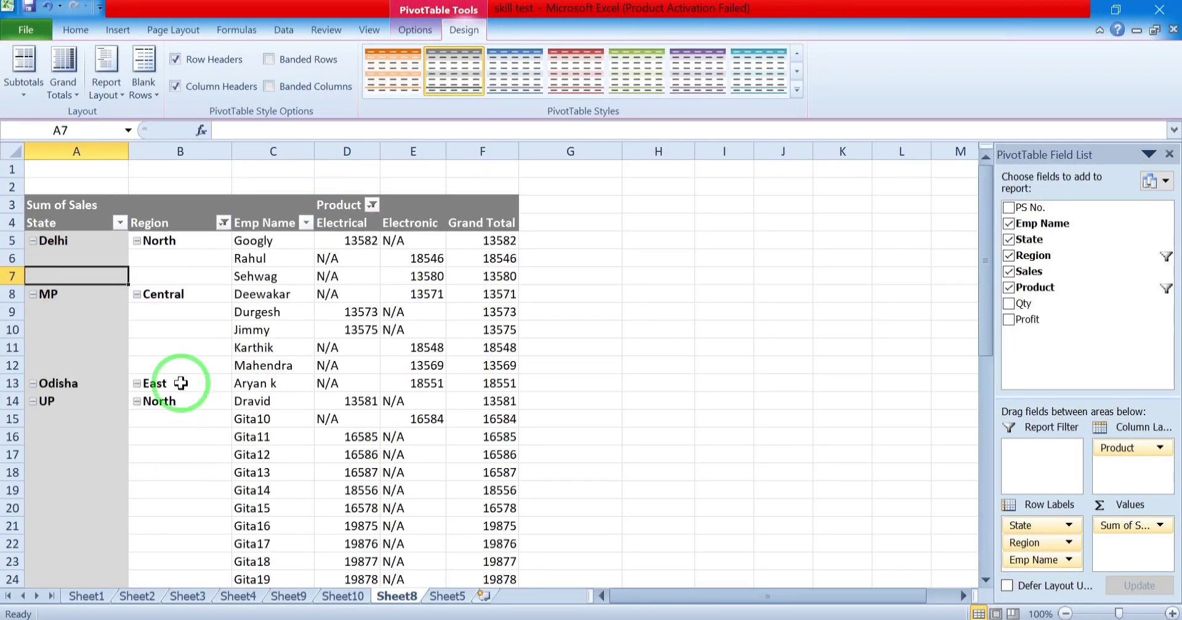
left_click(108, 86)
left_click(161, 160)
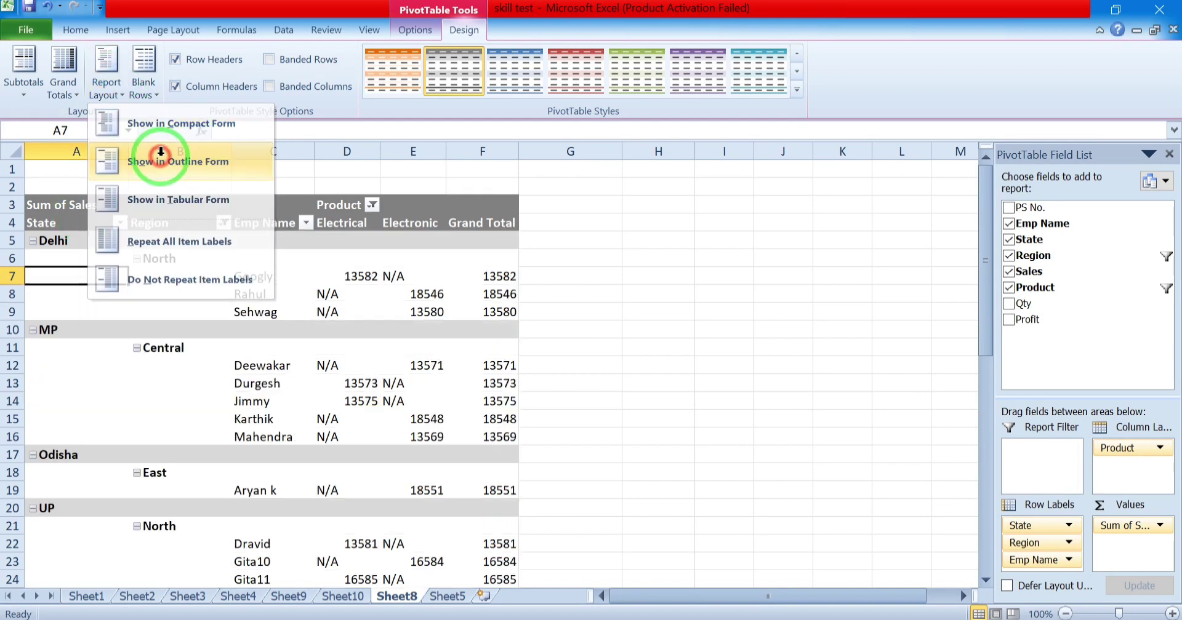
Look through the outline-form report, and try turning its row header and column header formatting off and back on
scroll(243, 302, "down", 4)
scroll(227, 315, "down", 8)
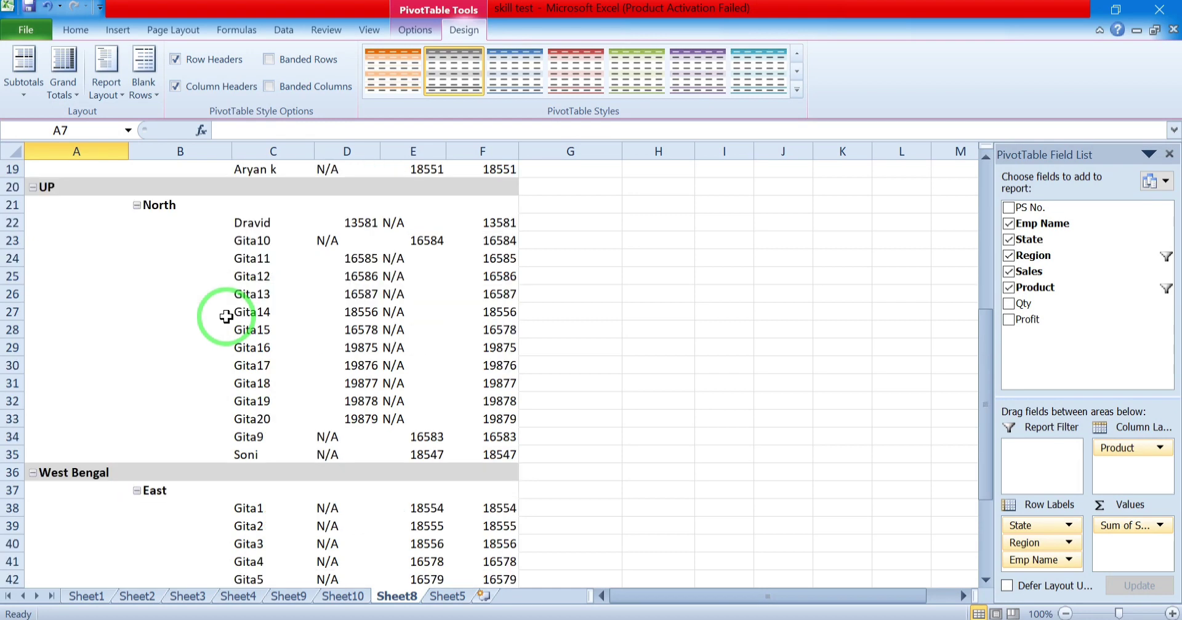
scroll(185, 351, "up", 2)
scroll(185, 355, "up", 10)
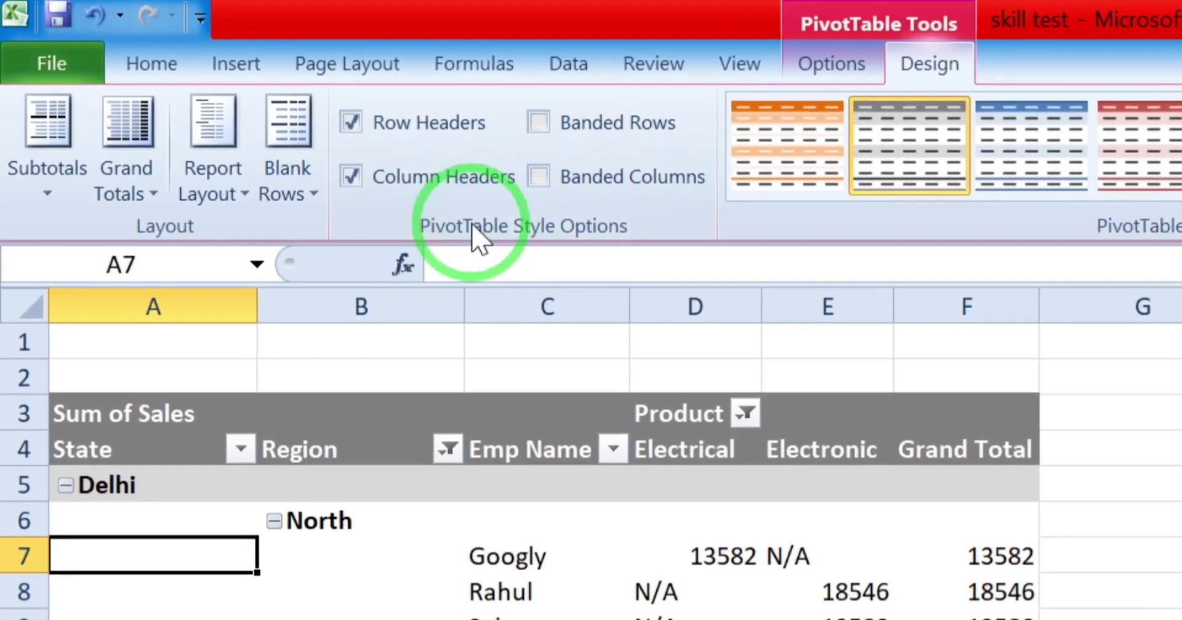
left_click(351, 122)
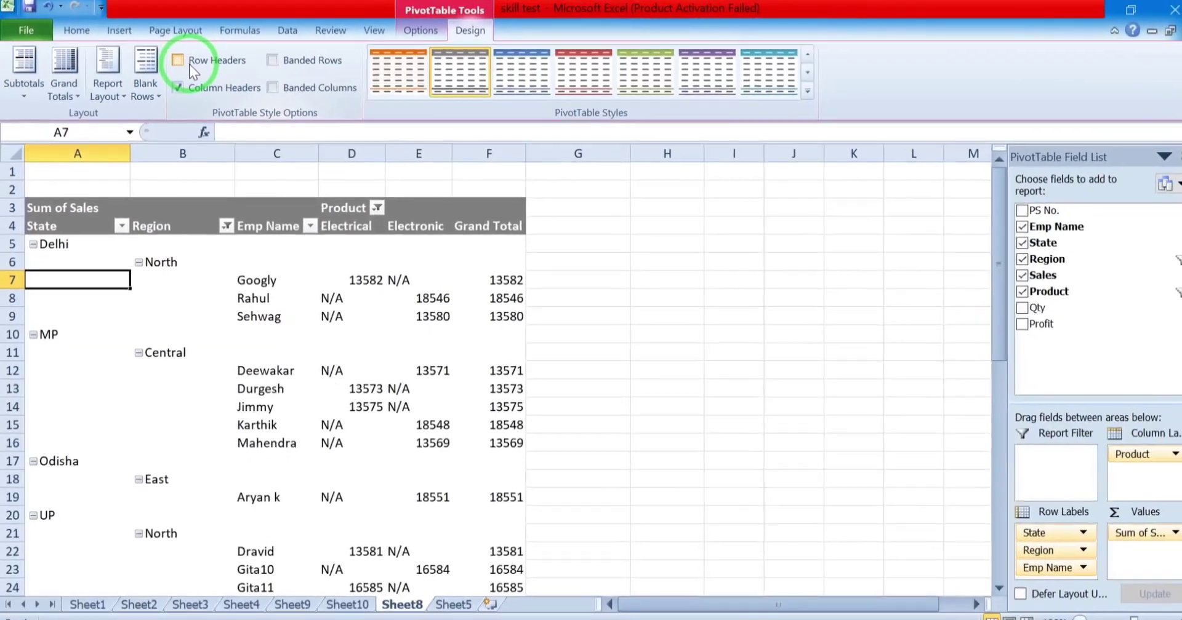
left_click(178, 63)
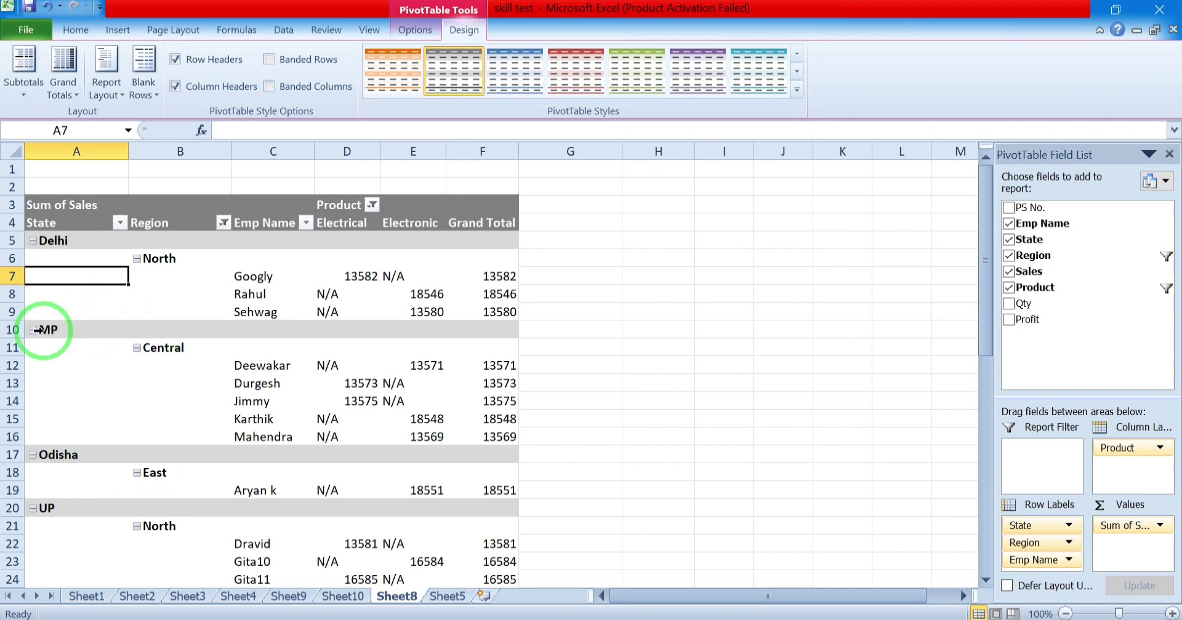
left_click(175, 88)
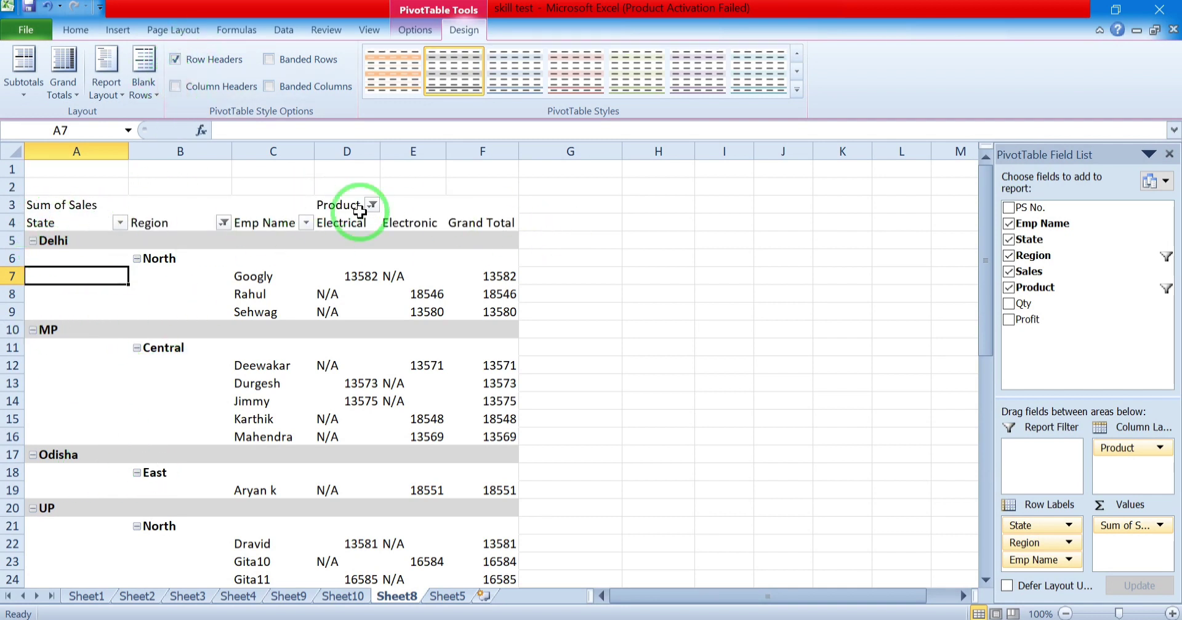
left_click(177, 87)
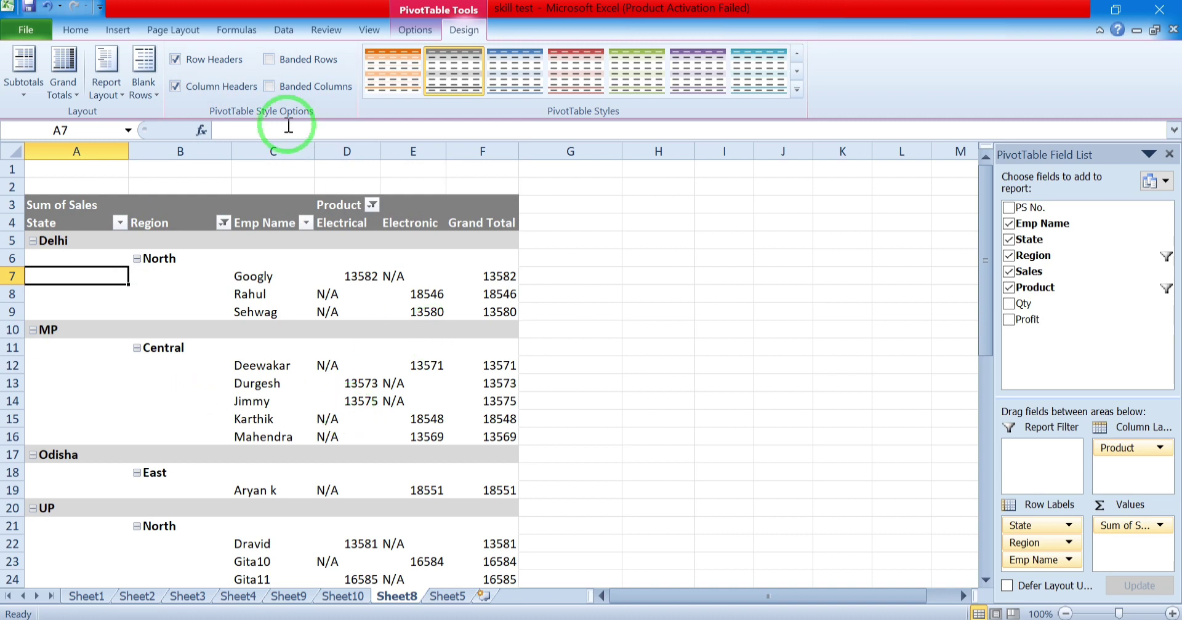
Apply banded rows and banded columns to the PivotTable
left_click(269, 59)
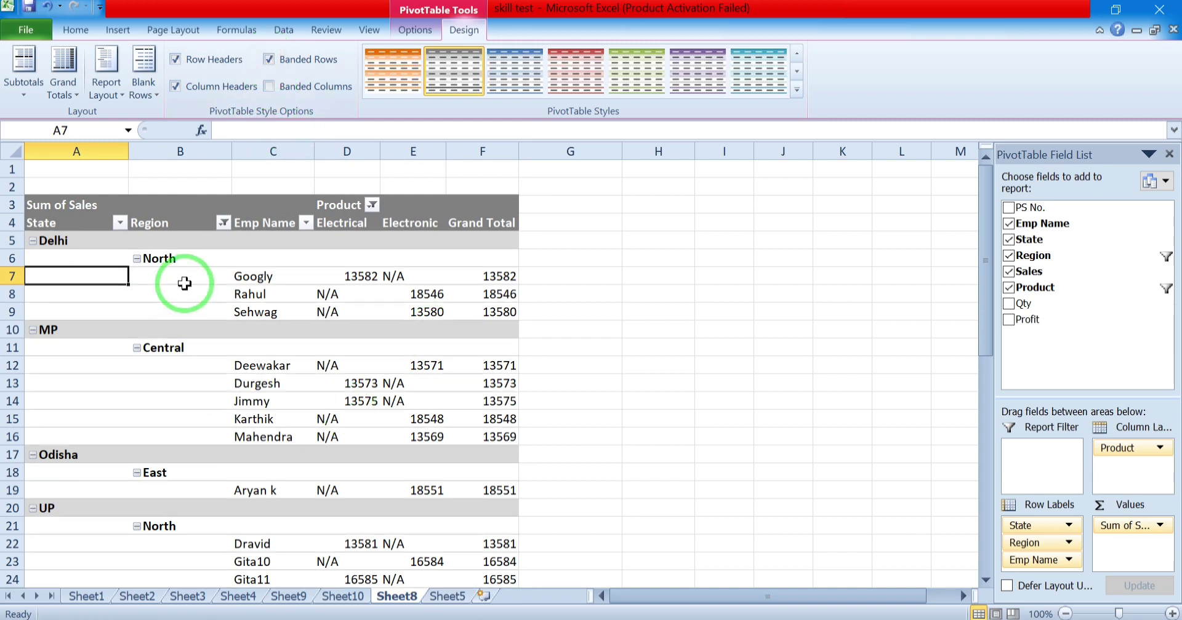
left_click(270, 86)
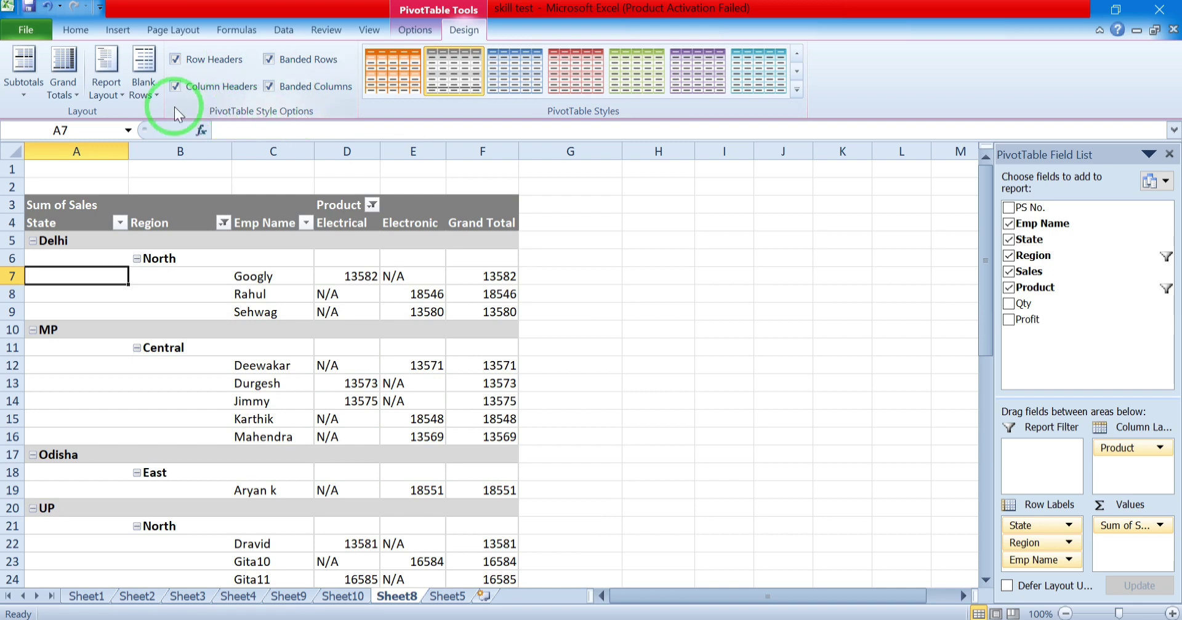
left_click(64, 95)
left_click(29, 91)
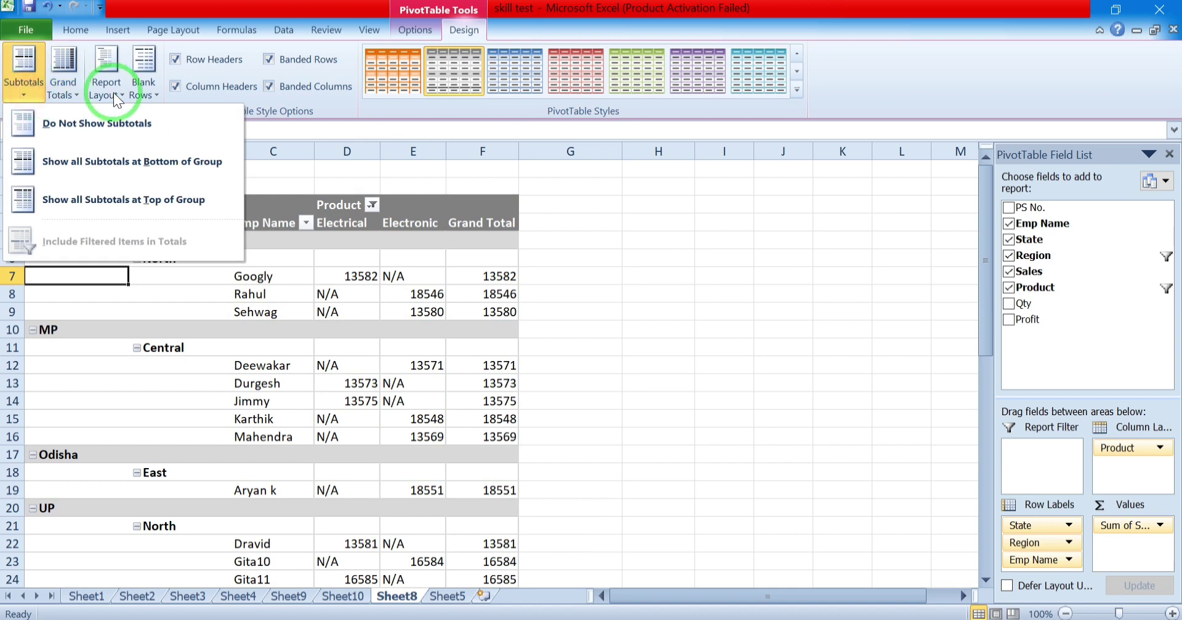
left_click(113, 92)
left_click(149, 90)
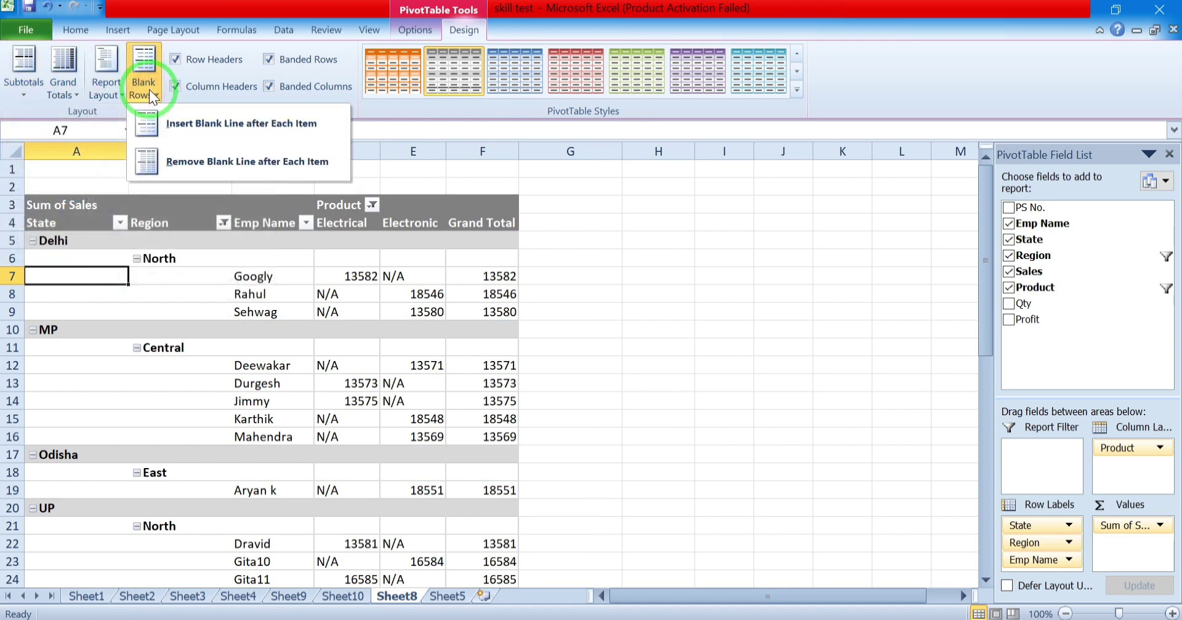
left_click(154, 90)
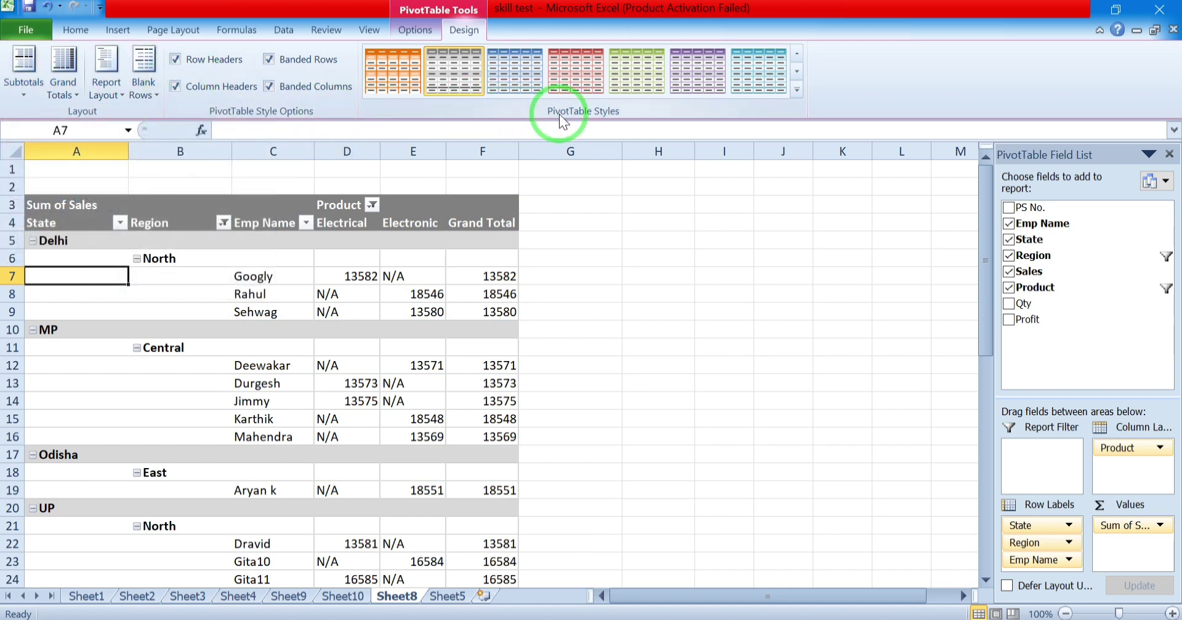
Clear all fields and filters from the PivotTable on Sheet8
left_click(414, 29)
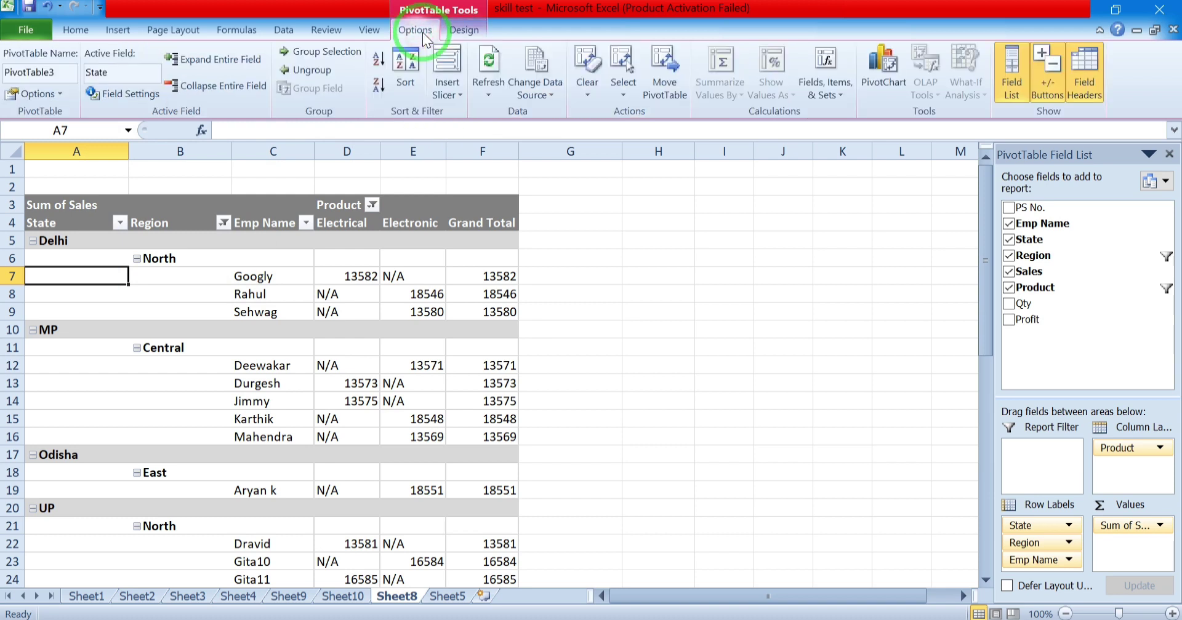
left_click(592, 92)
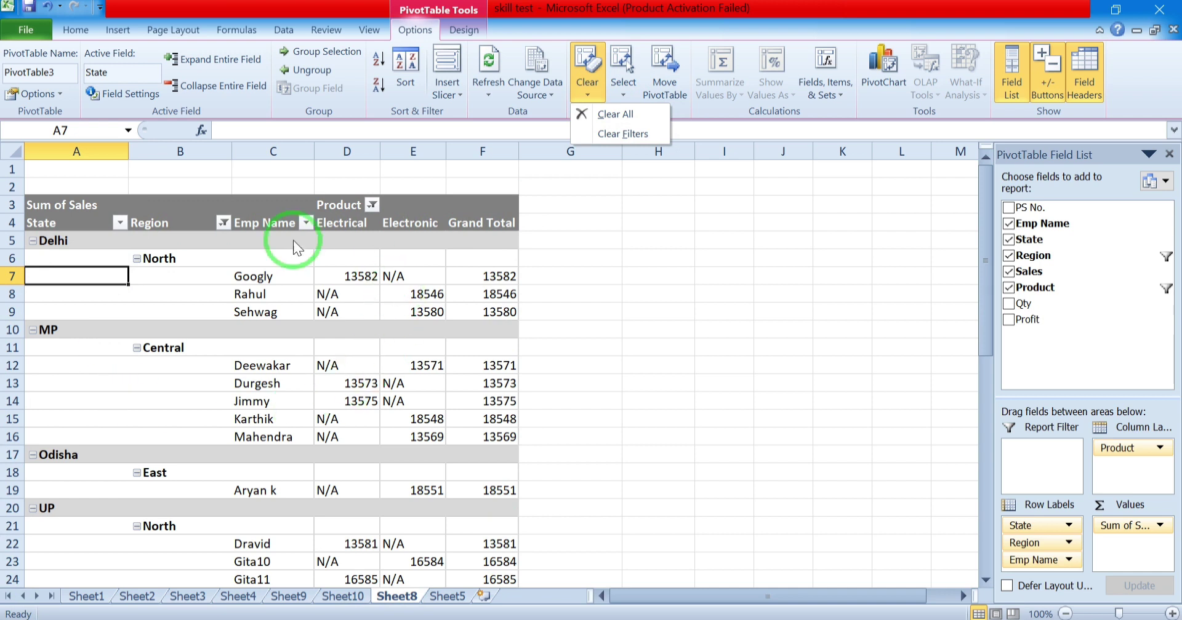
left_click(228, 386)
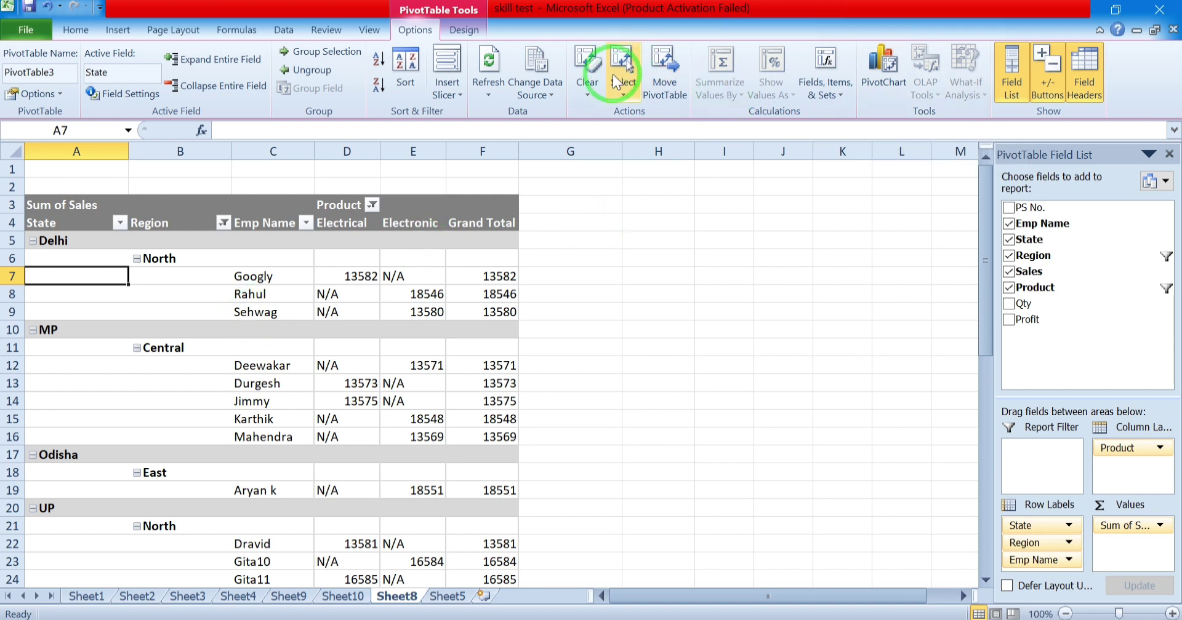
left_click(587, 86)
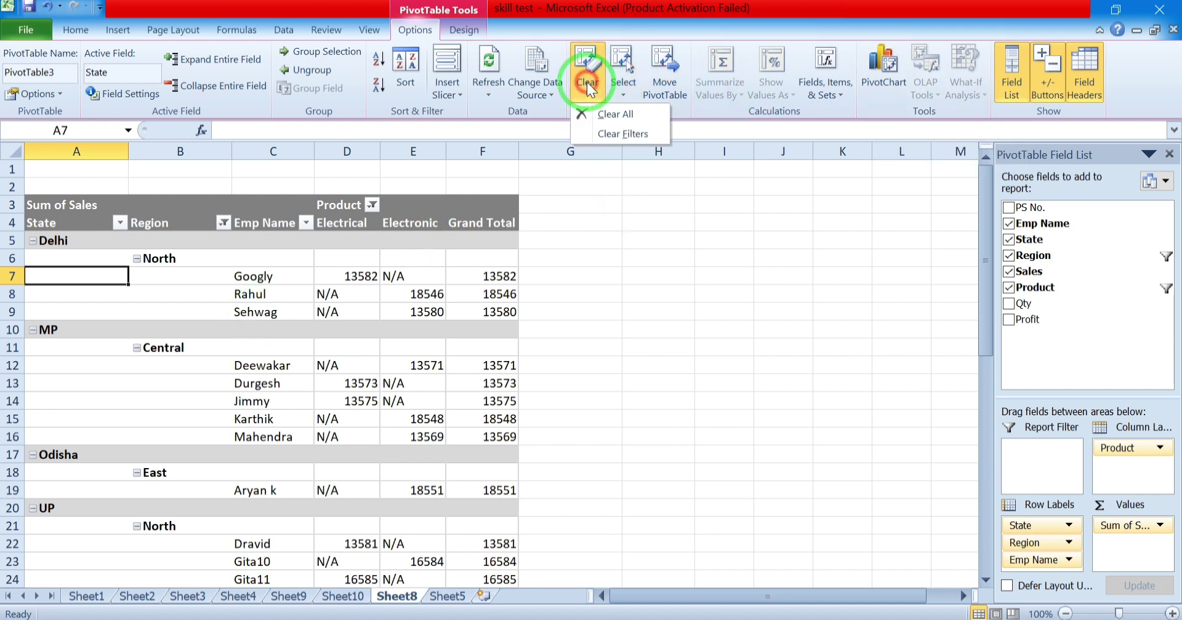
left_click(613, 116)
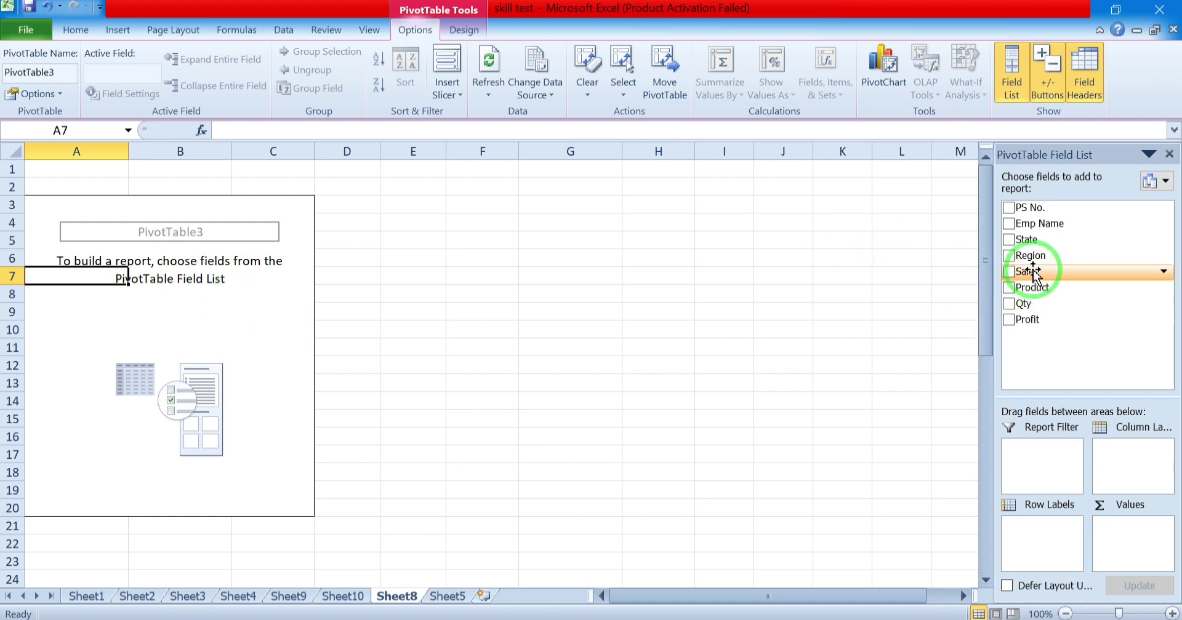
Rebuild the PivotTable with Product and State as report filters, Qty in Row Labels and Sum of Profit in Values
left_click_drag(1026, 239, 1024, 449)
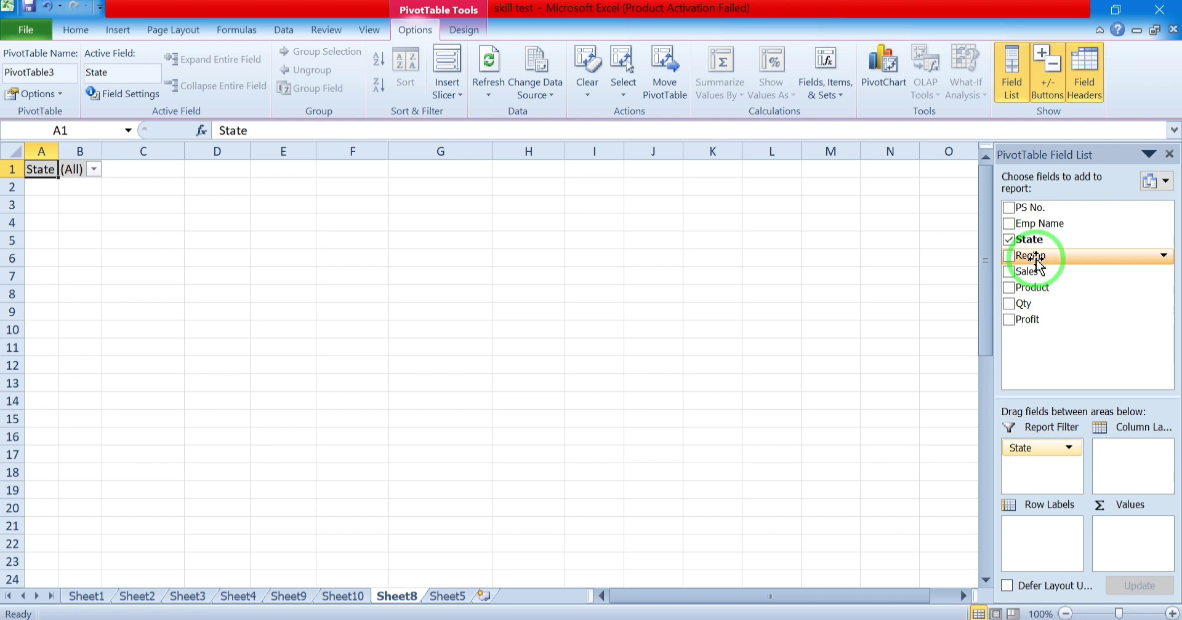
mouse_move(1032, 271)
left_mouse_down()
mouse_move(1133, 540)
mouse_move(1027, 269)
left_mouse_up()
left_click_drag(1024, 317, 1129, 525)
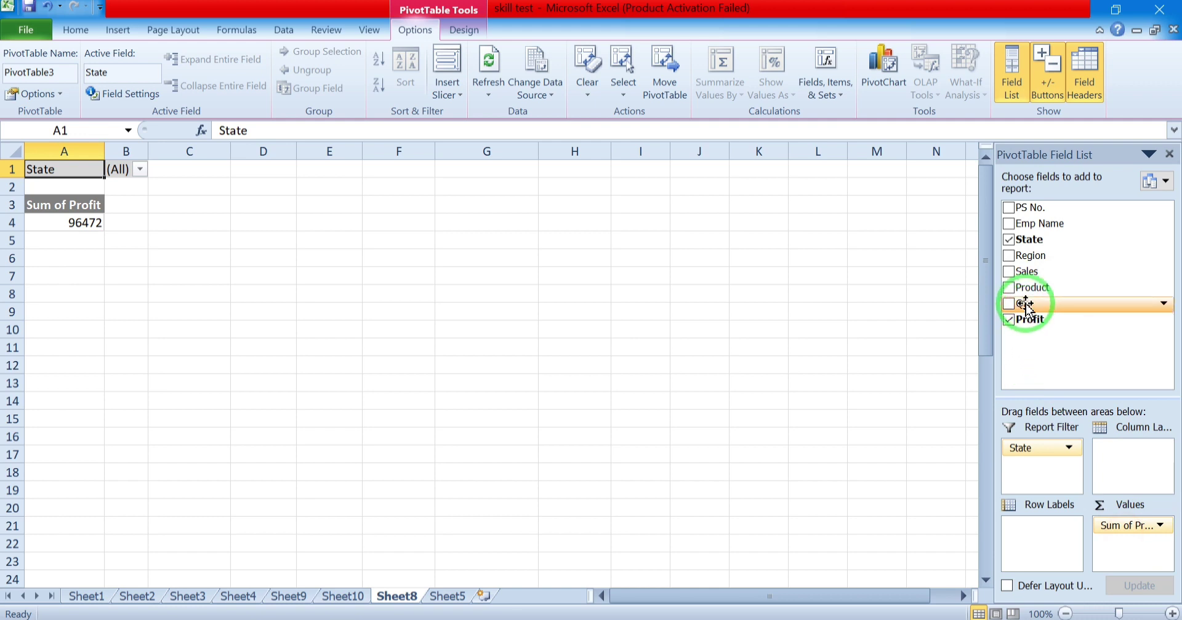
left_click_drag(1025, 303, 1029, 522)
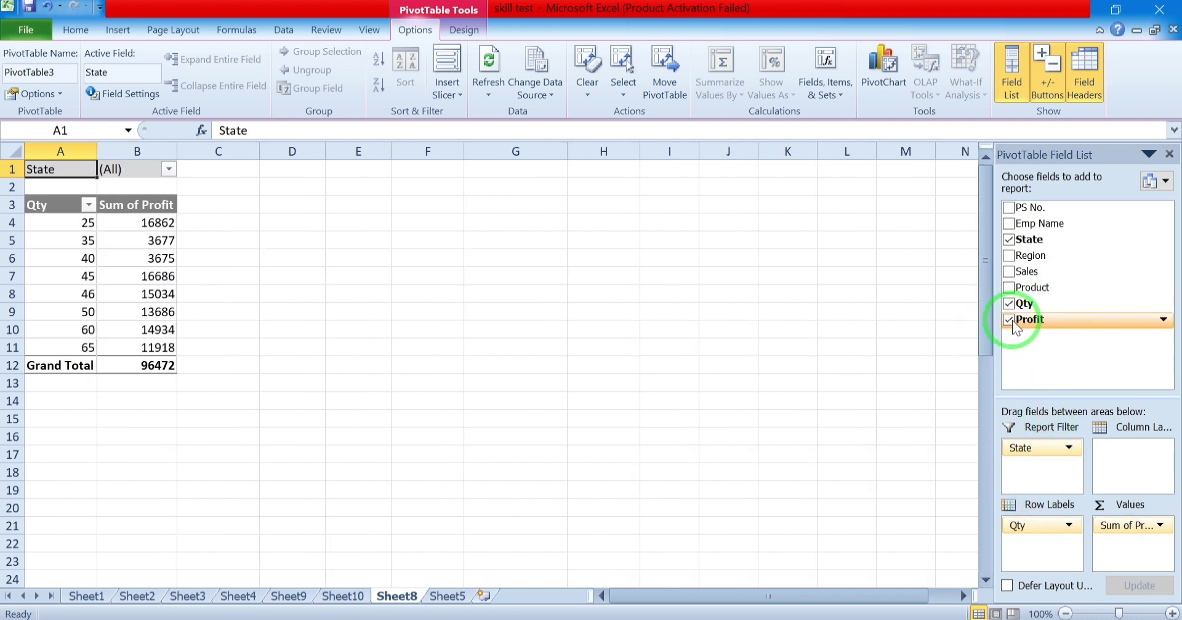
left_click_drag(1034, 284, 265, 284)
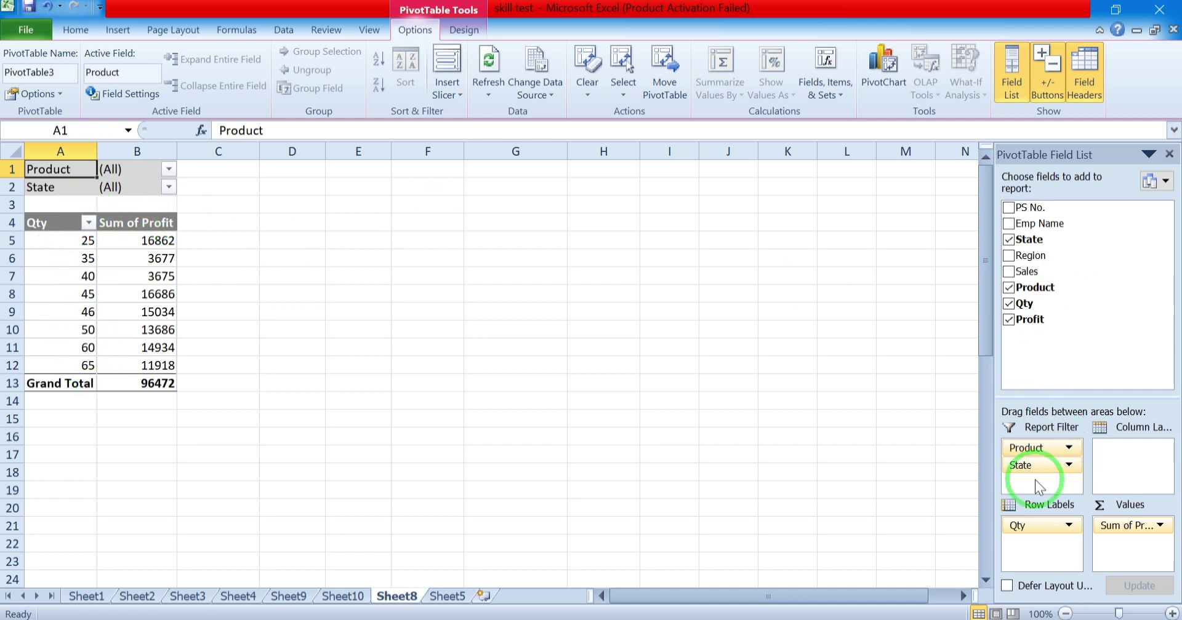
mouse_move(1029, 455)
left_mouse_down()
mouse_move(1025, 227)
mouse_move(1051, 517)
mouse_move(1038, 471)
left_mouse_up()
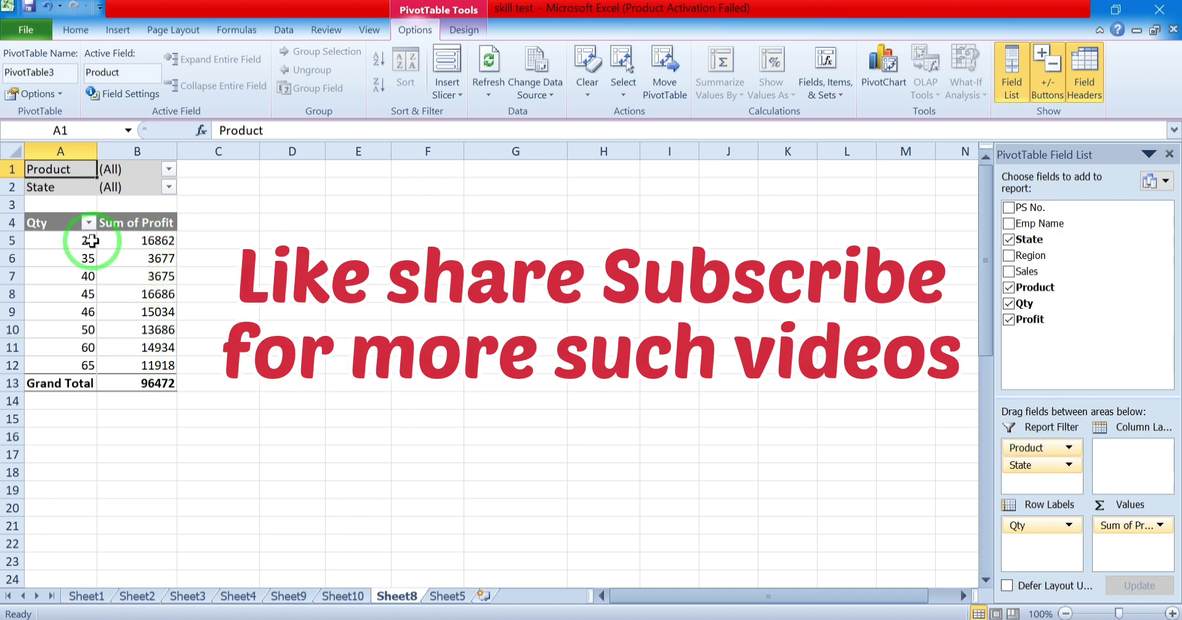
Insert a 100% stacked column PivotChart from the Qty and Sum of Profit report
left_click(154, 240)
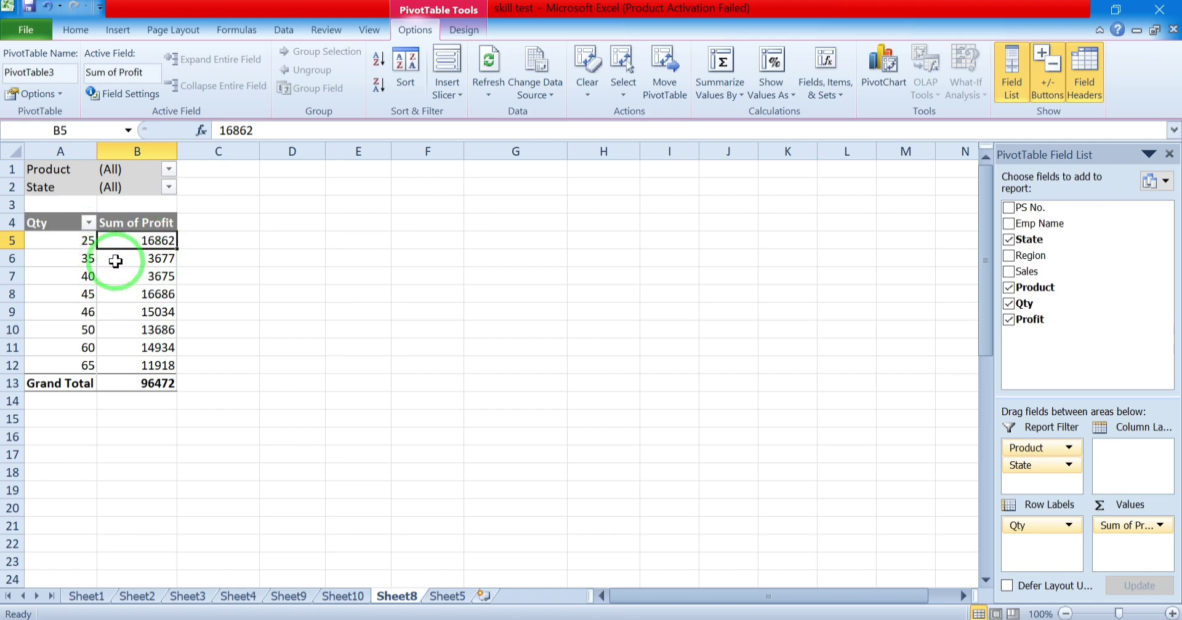
mouse_move(117, 262)
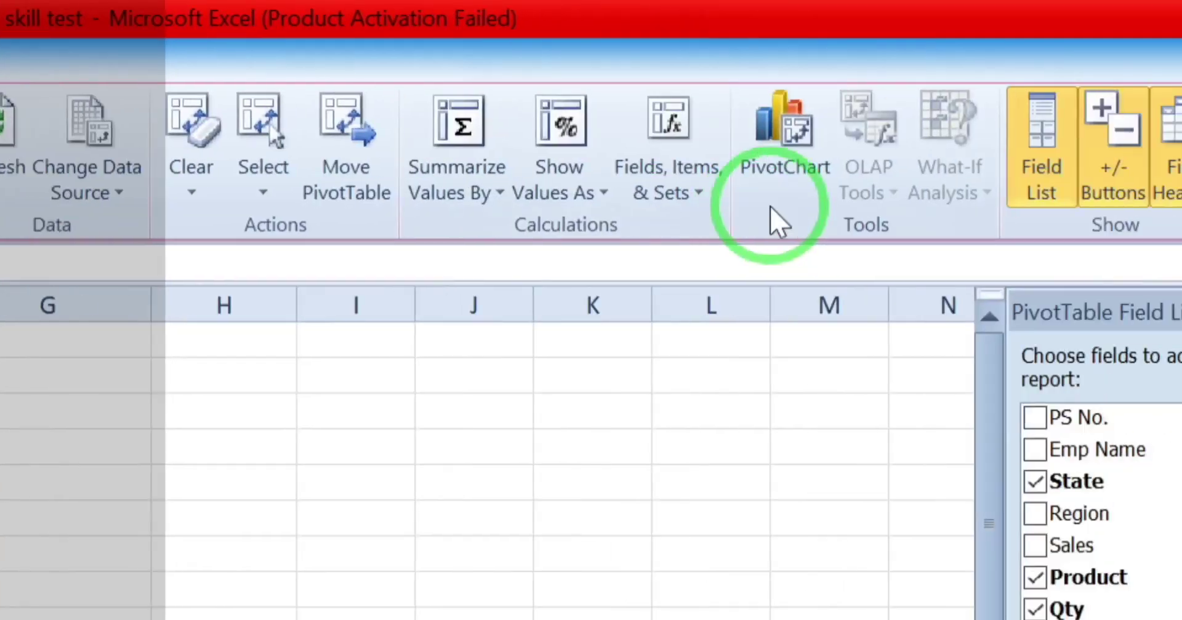
left_click(788, 142)
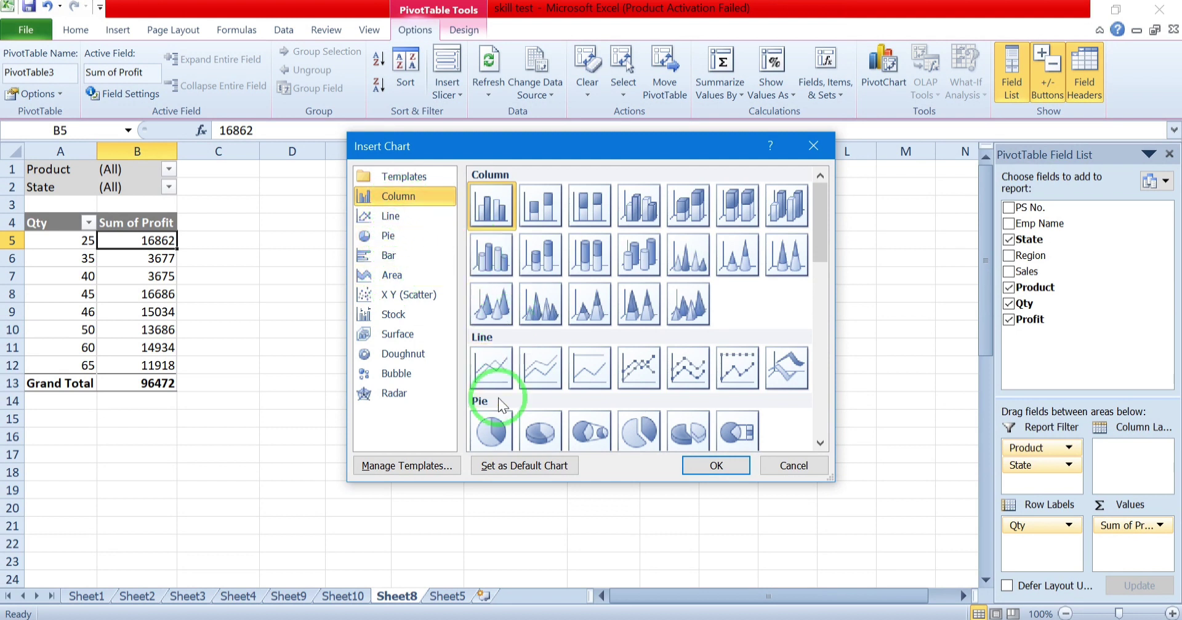
left_click(595, 214)
left_click(699, 469)
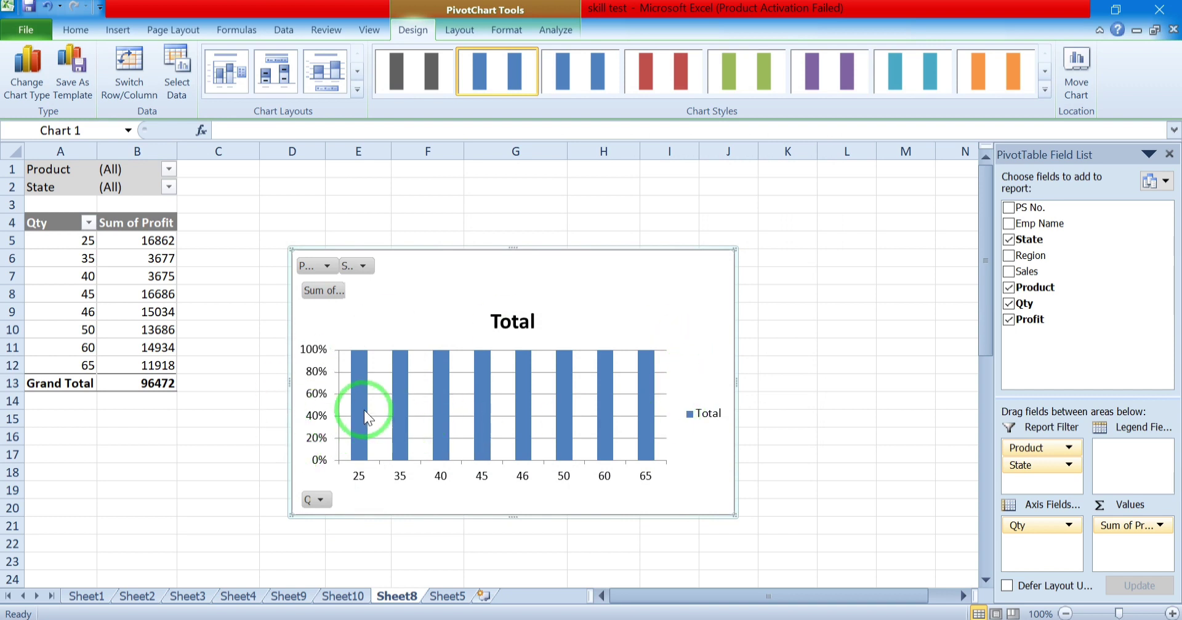
Filter the PivotChart's Product field to show only Electronic
left_click(324, 266)
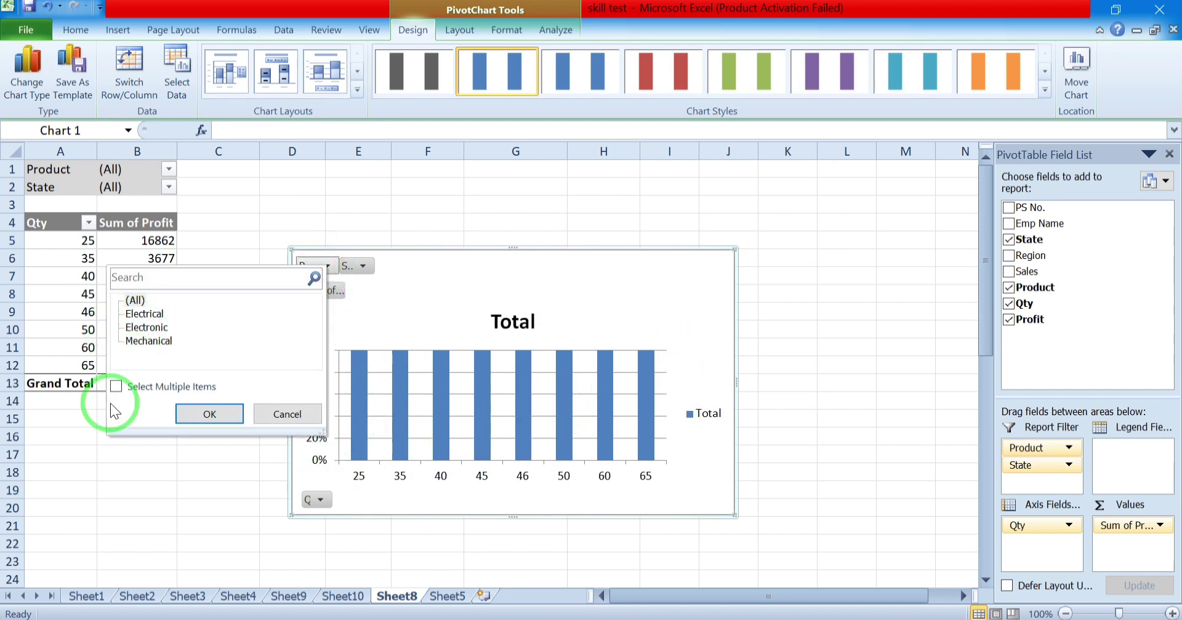
left_click(130, 300)
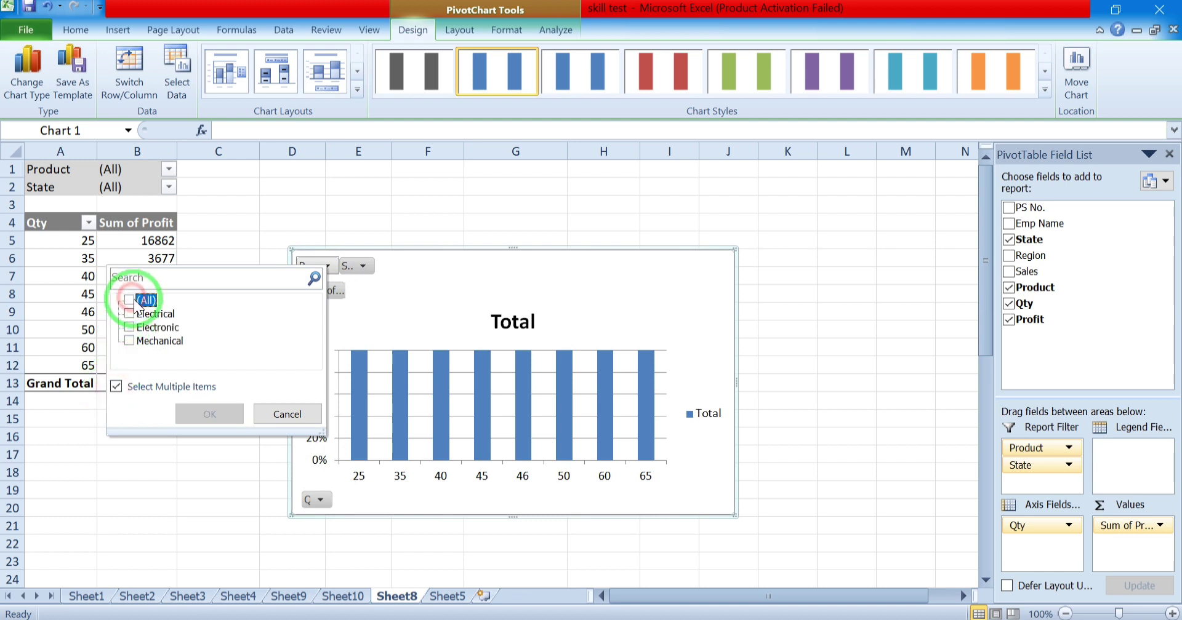
left_click(148, 327)
left_click(209, 414)
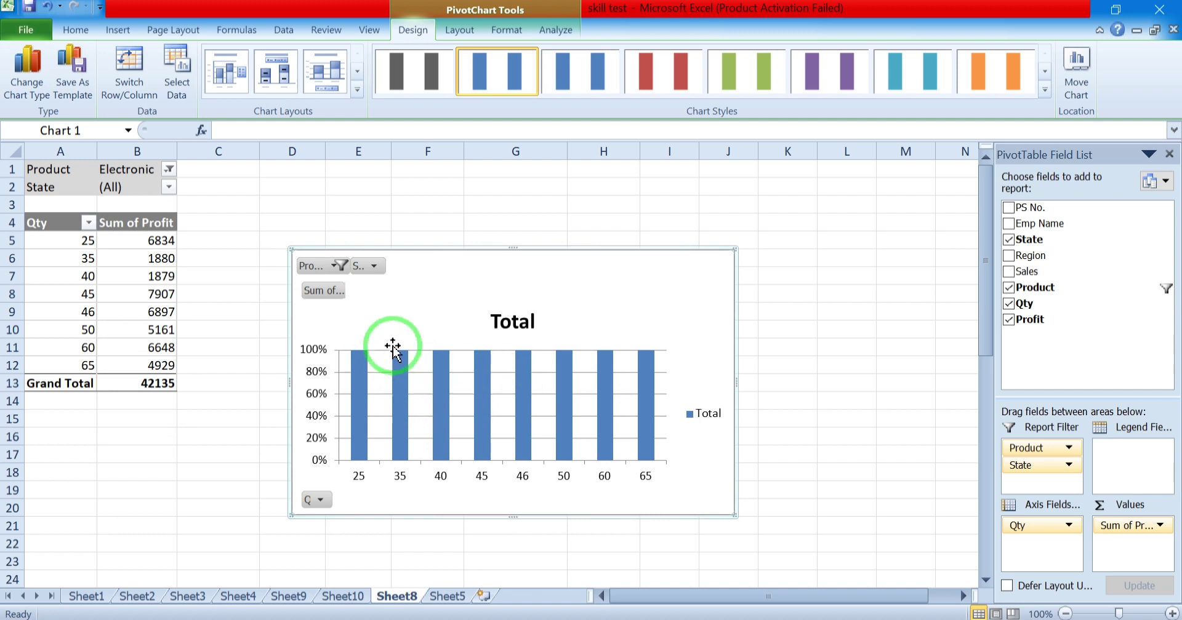
Filter the PivotChart's State field to show only Delhi
left_click(364, 267)
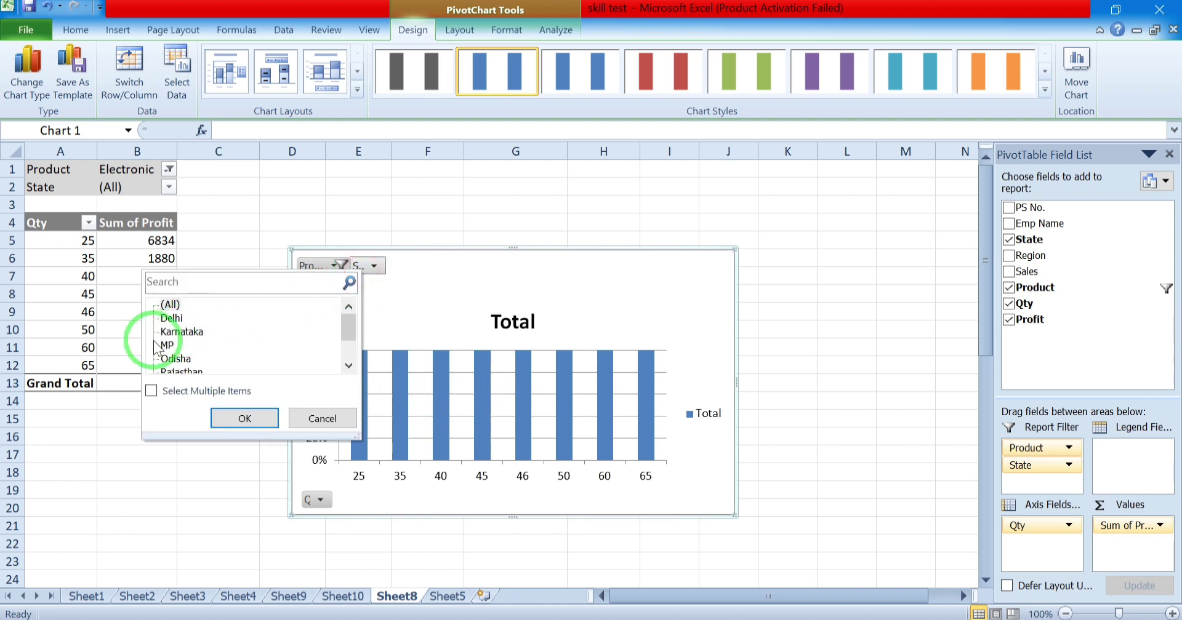
left_click(150, 391)
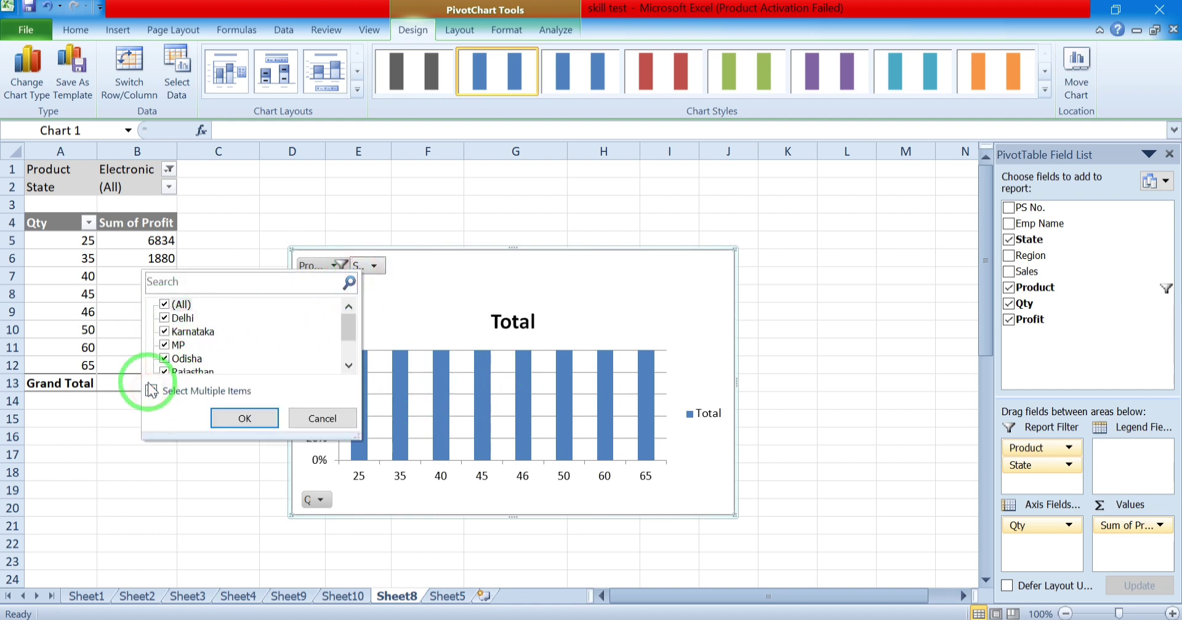
left_click(164, 304)
left_click(165, 318)
left_click(237, 418)
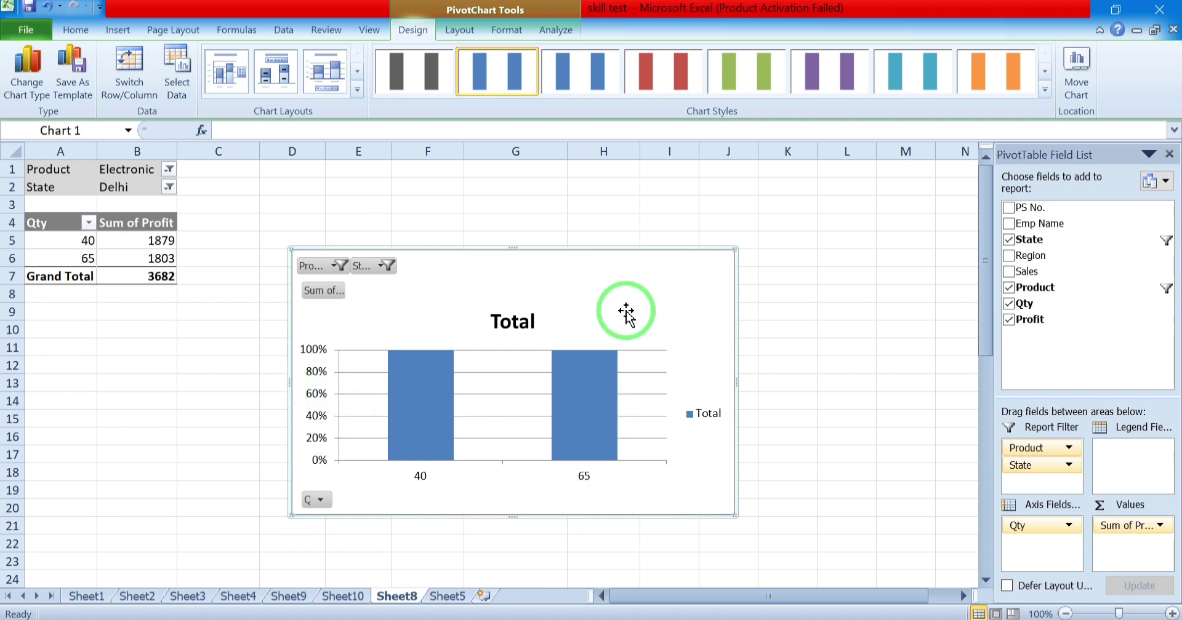
Cut the PivotChart from Sheet8
right_click(667, 296)
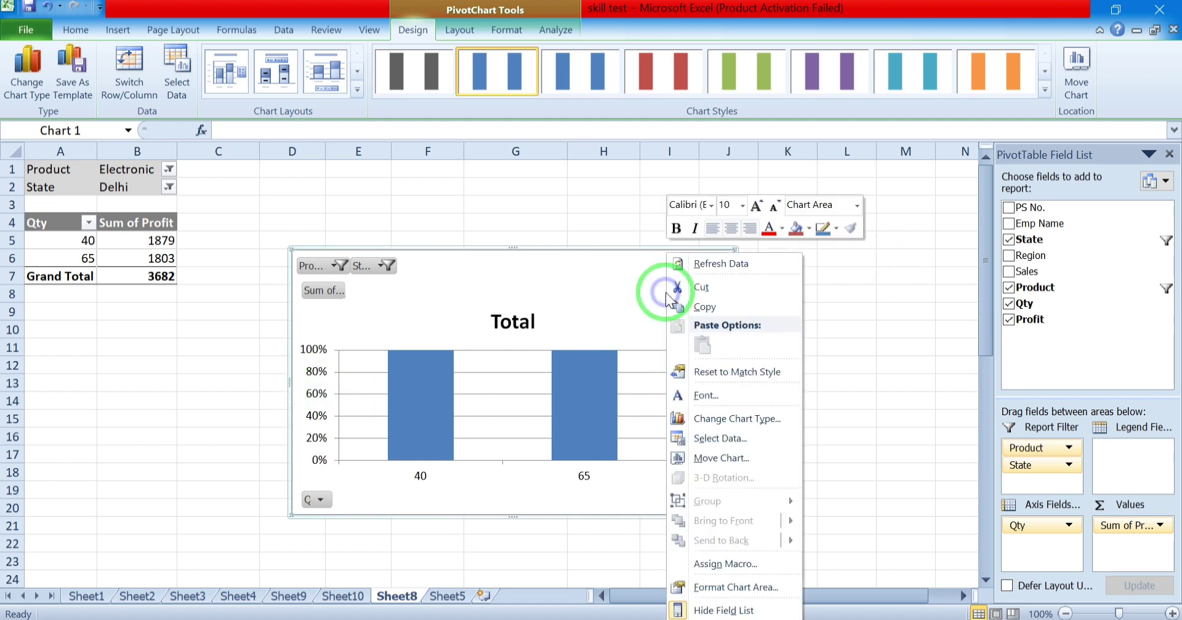
left_click(697, 287)
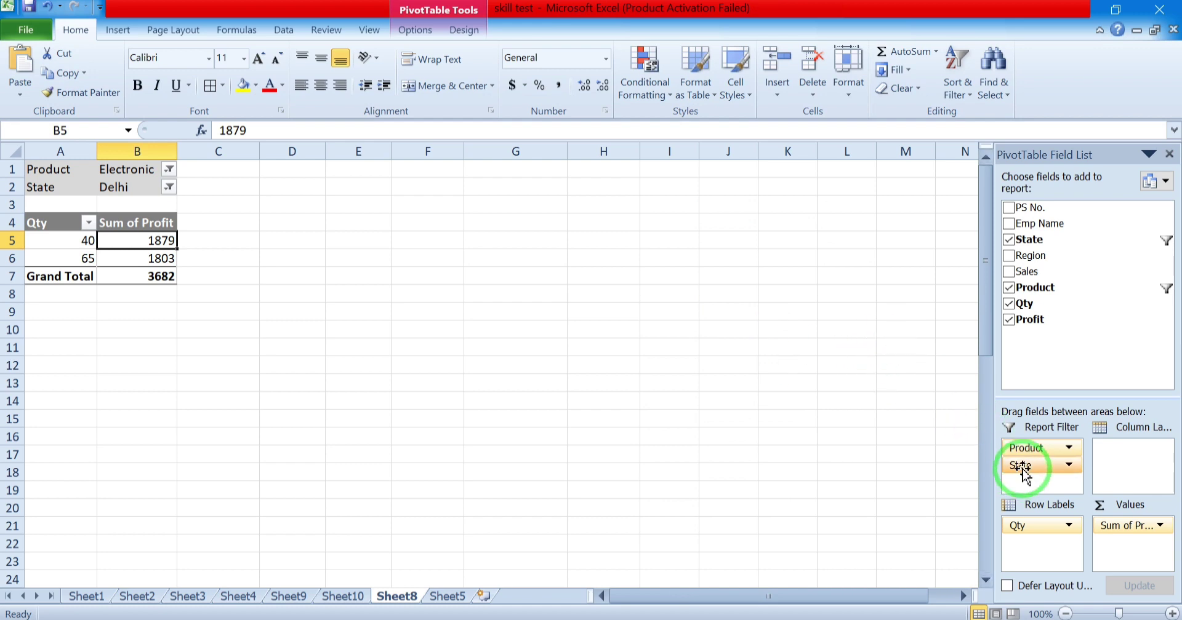
Remove State from the report filter and replace Qty with Emp Name in Row Labels
left_click_drag(1022, 471, 1023, 253)
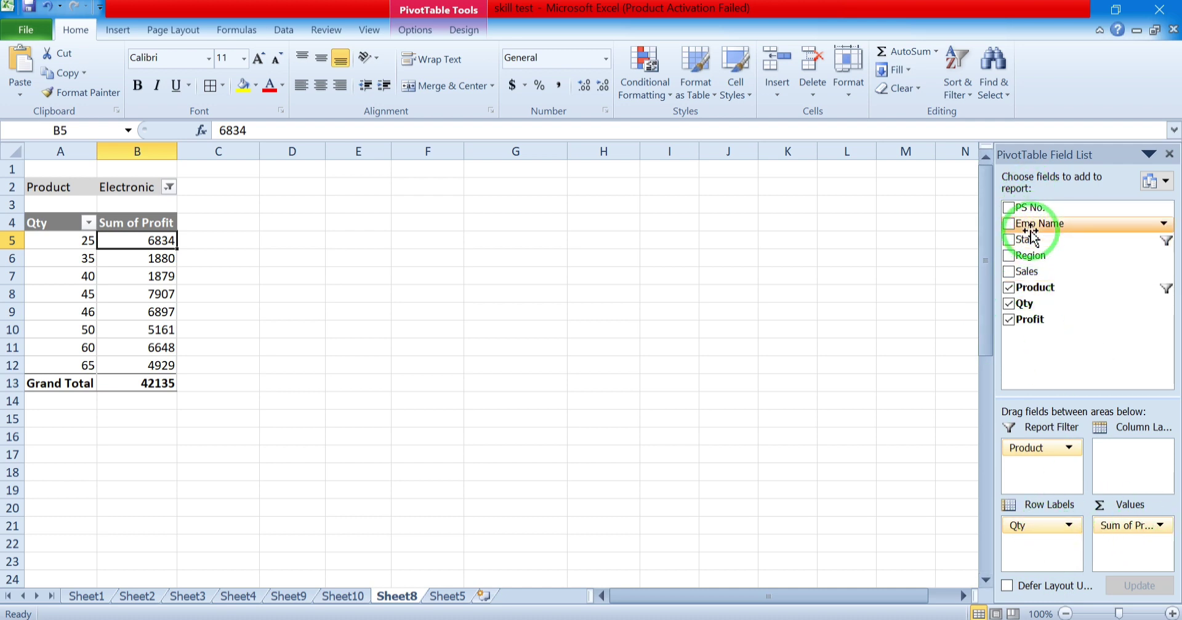
left_click_drag(1031, 234, 1032, 326)
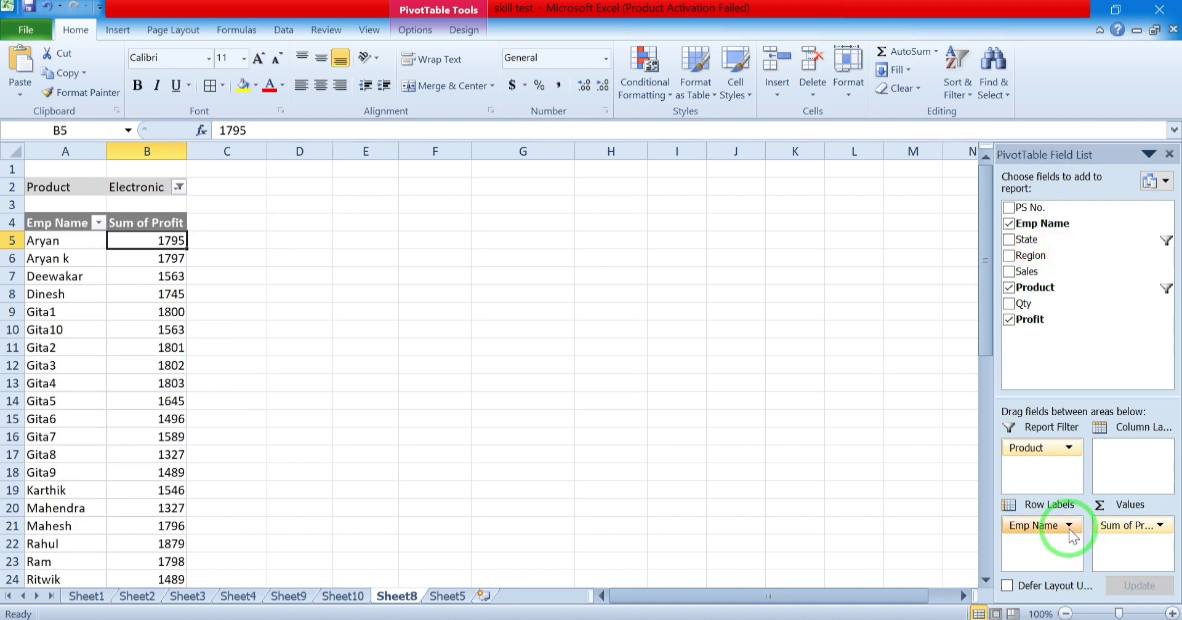
Insert a 100% stacked cylinder PivotChart of profit by employee and set its Product filter to all items
scroll(105, 377, "down", 6)
scroll(105, 377, "up", 6)
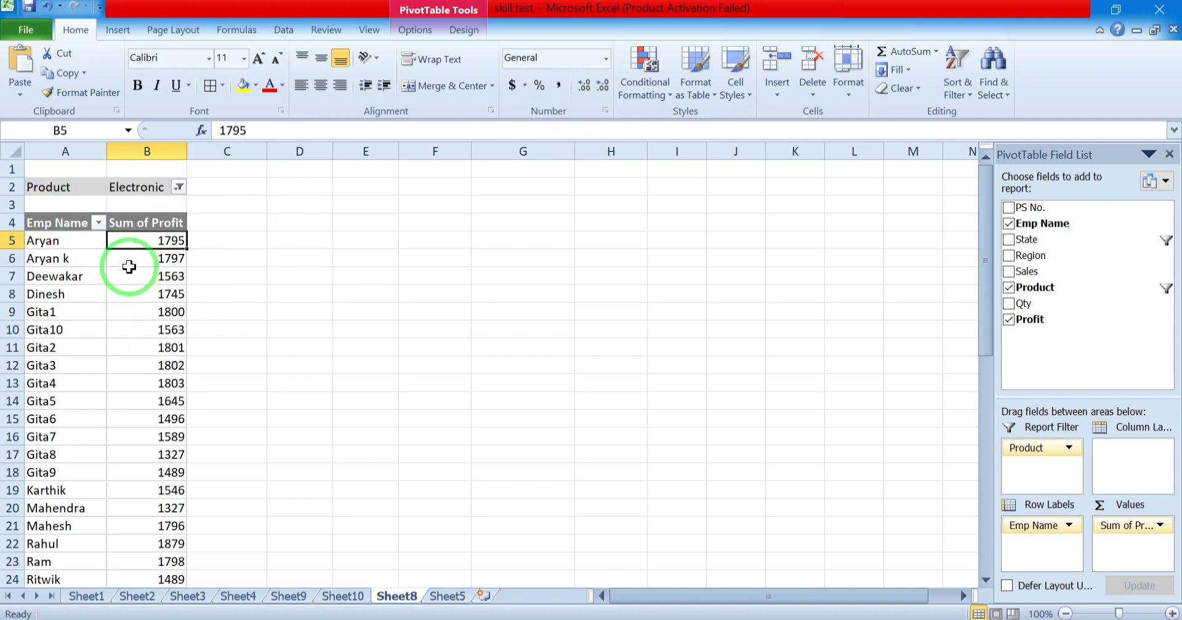
left_click(405, 32)
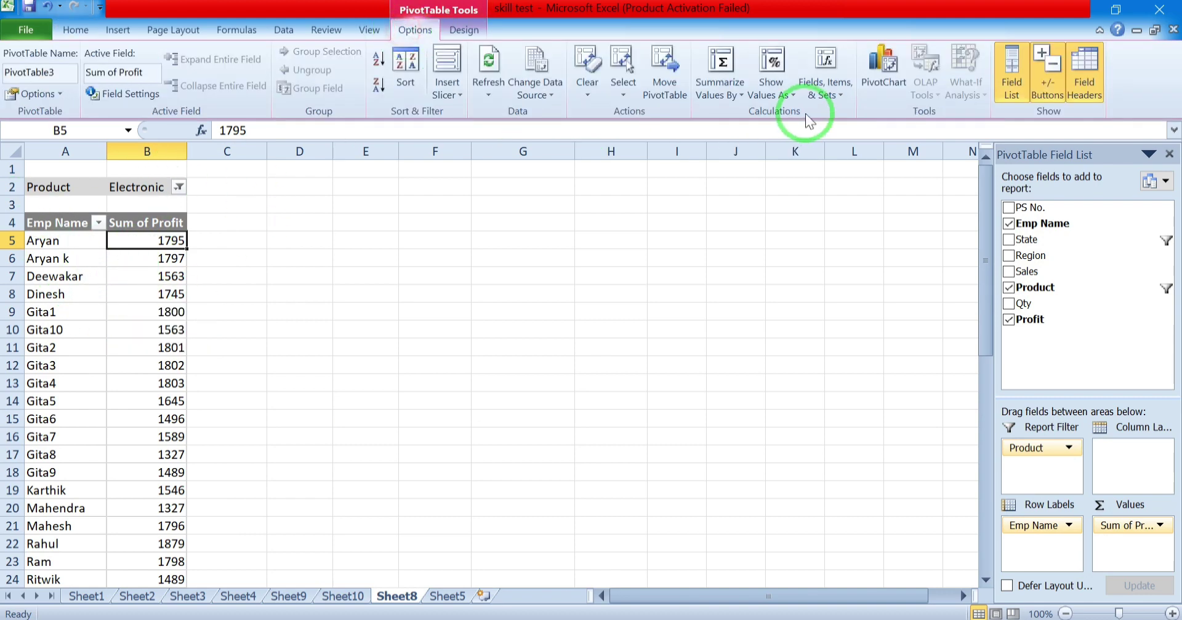
left_click(883, 69)
left_click(400, 254)
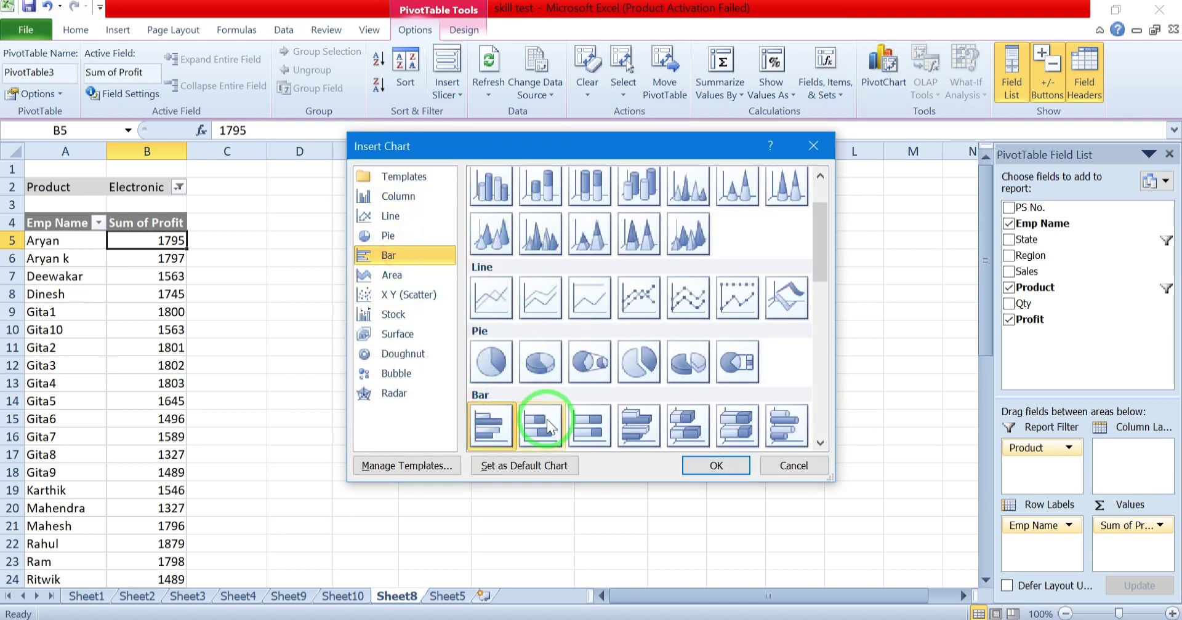
left_click(584, 186)
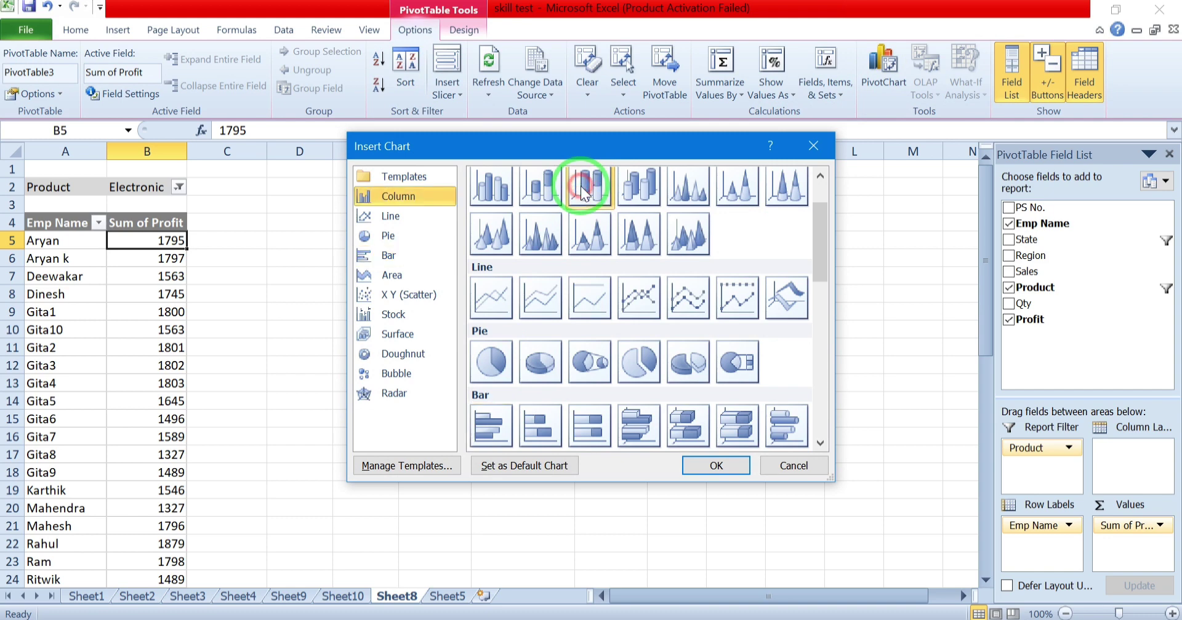
left_click(694, 468)
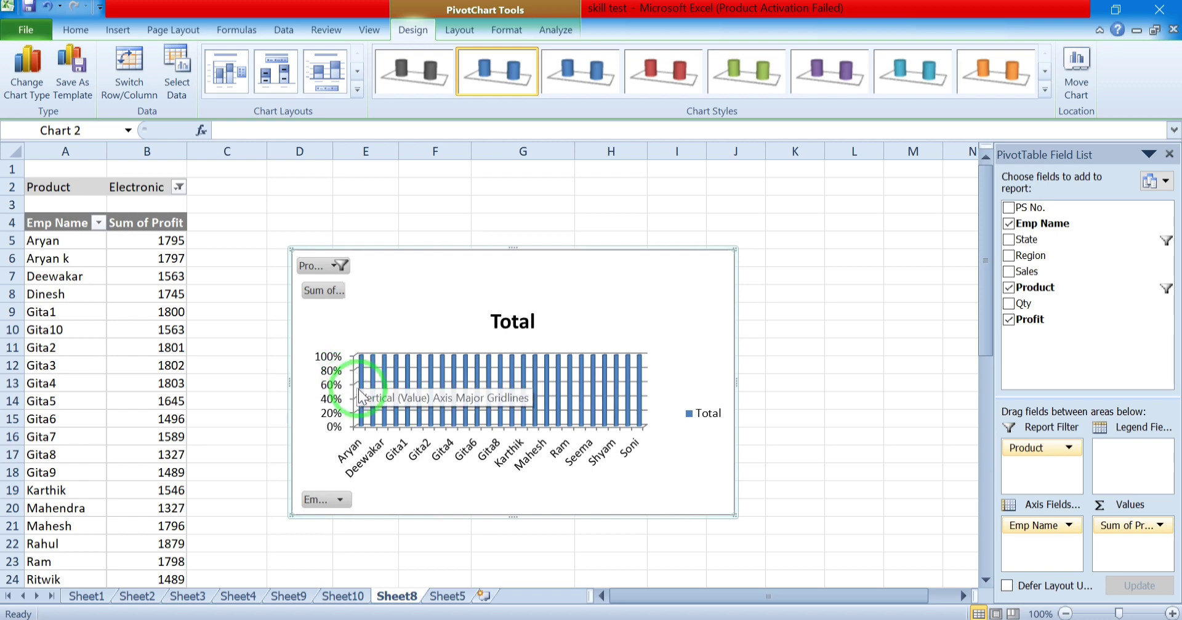
left_click(338, 265)
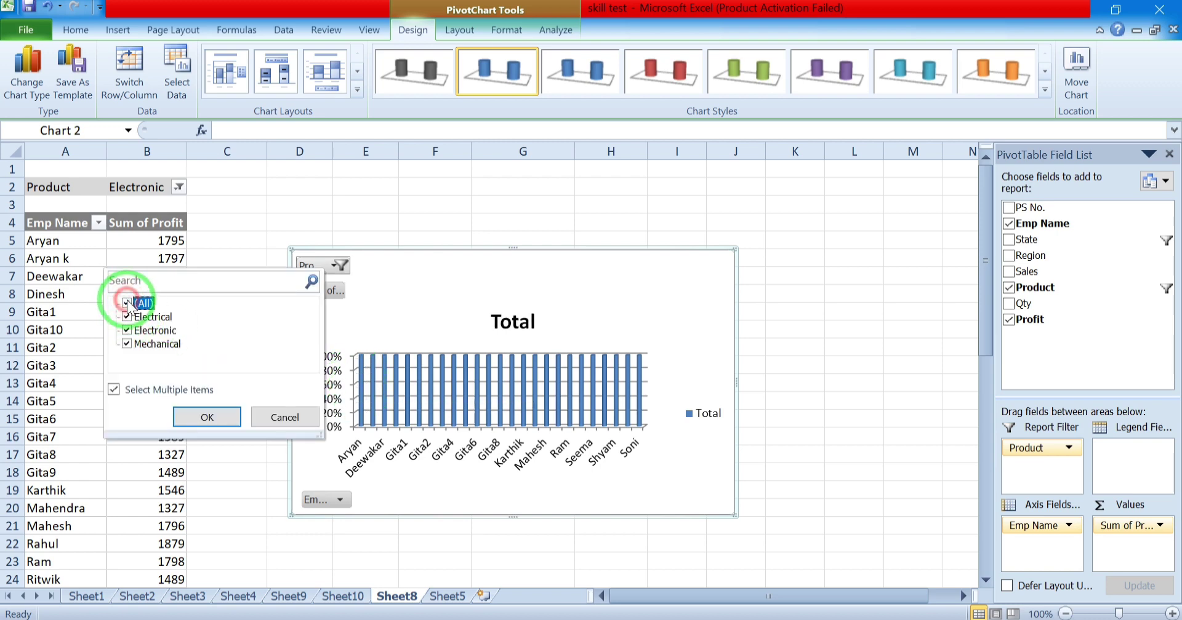
left_click(207, 417)
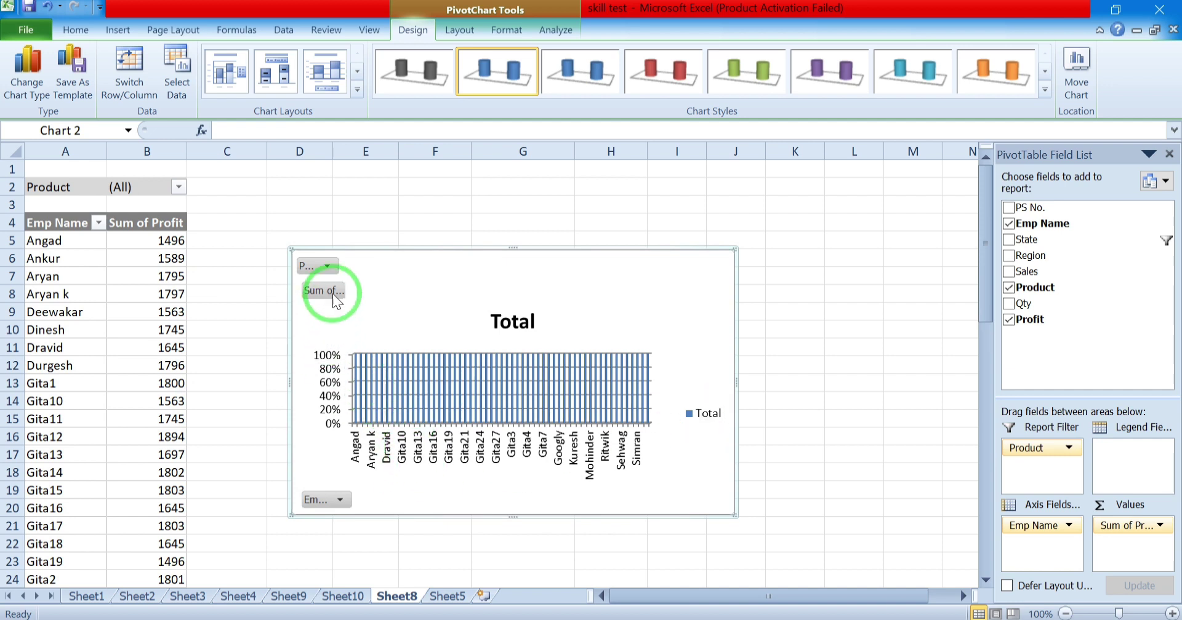
Cut the cylinder PivotChart from the sheet
right_click(524, 314)
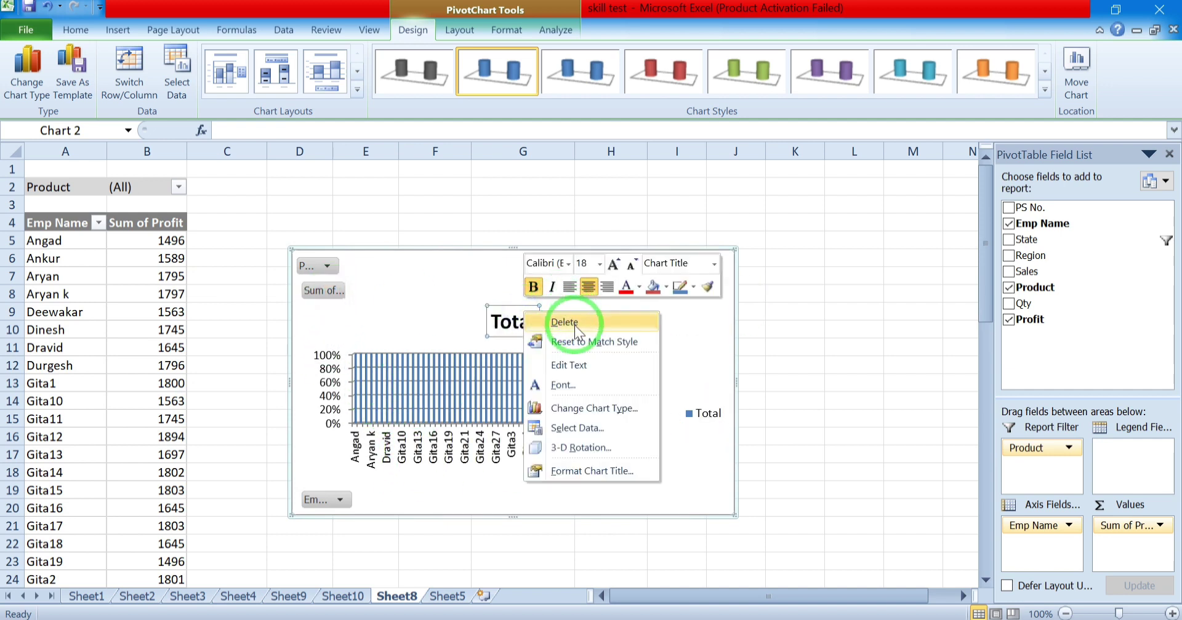
right_click(451, 282)
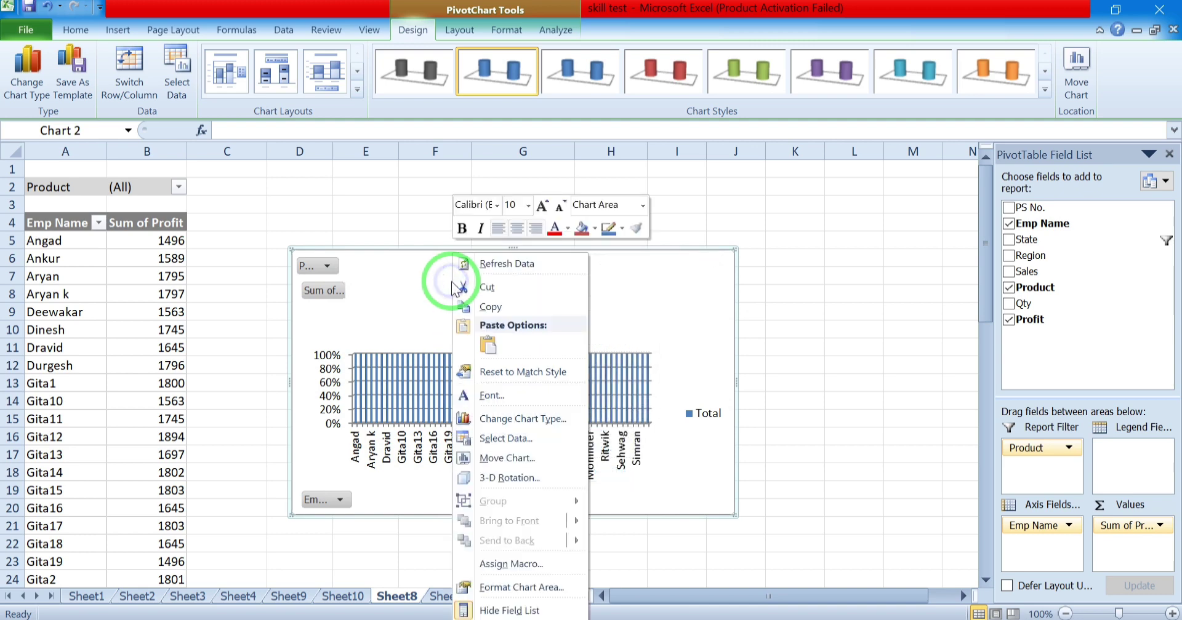
left_click(516, 289)
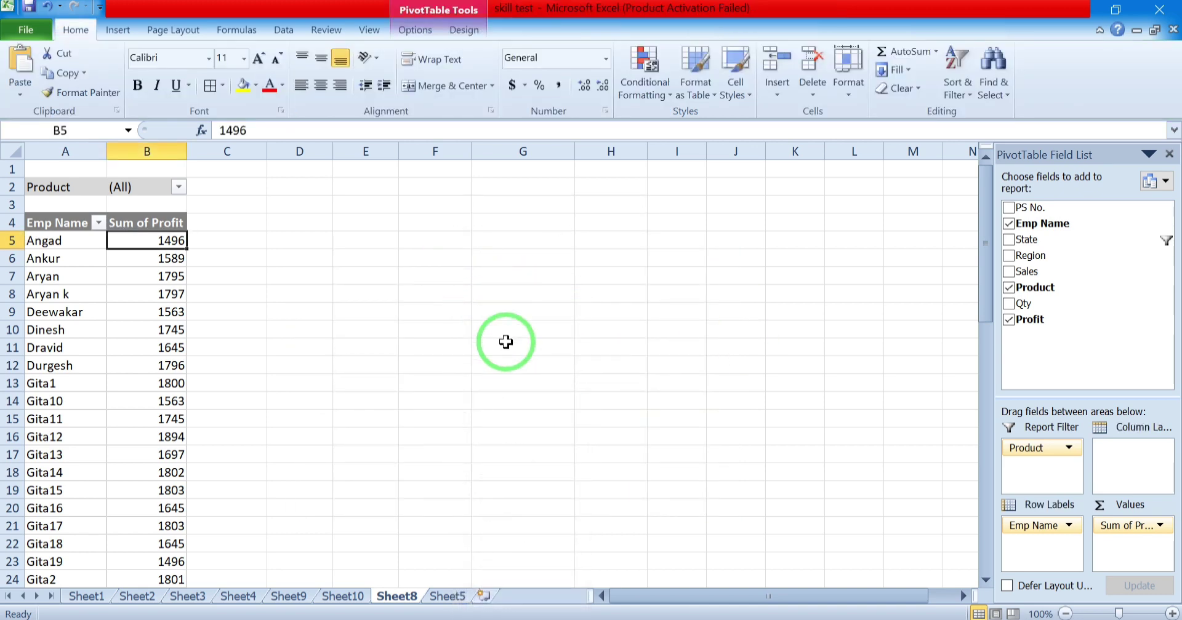
Show the Sum of Profit values as % of Grand Total
scroll(244, 332, "down", 2)
scroll(245, 333, "up", 2)
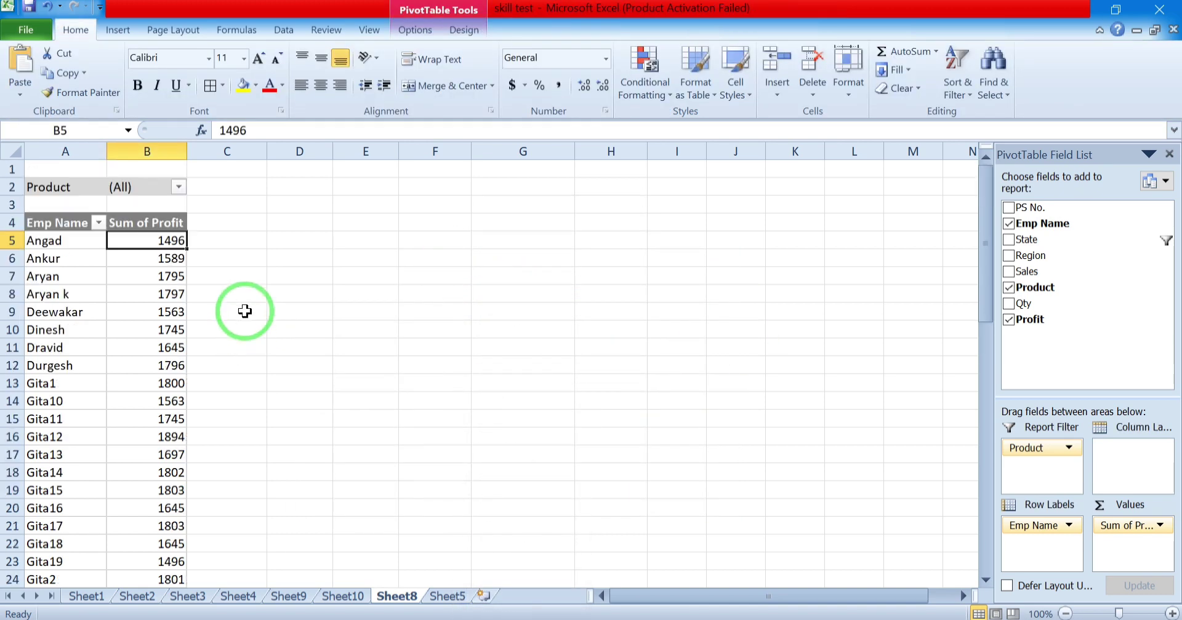
left_click(132, 281)
right_click(133, 280)
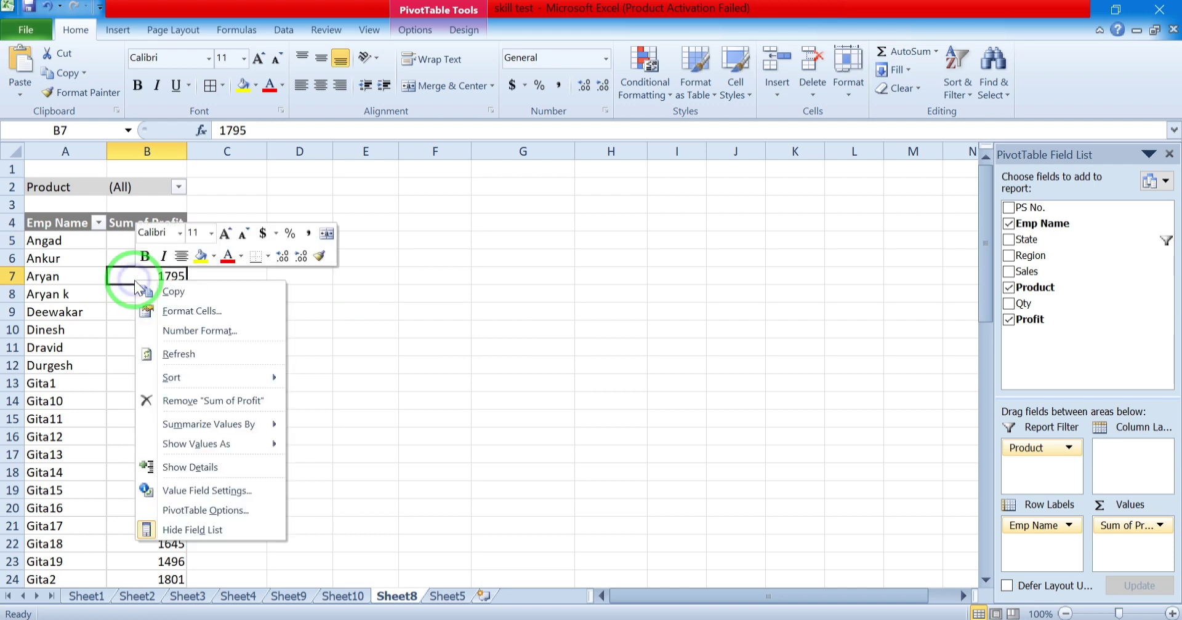
left_click(116, 274)
right_click(116, 274)
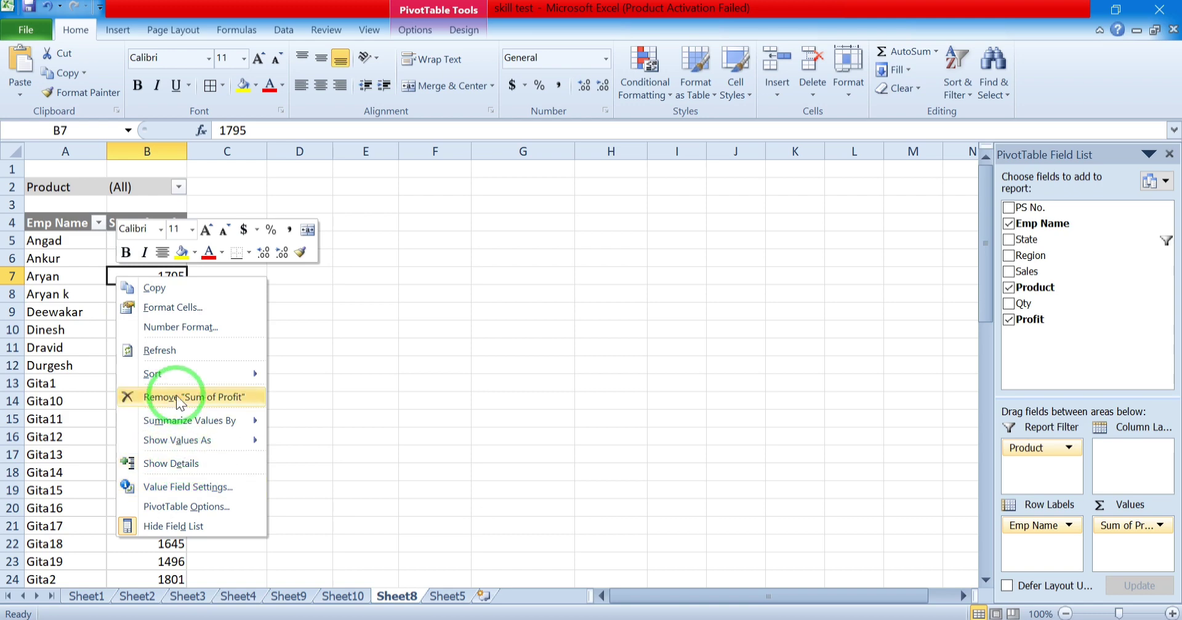
mouse_move(177, 446)
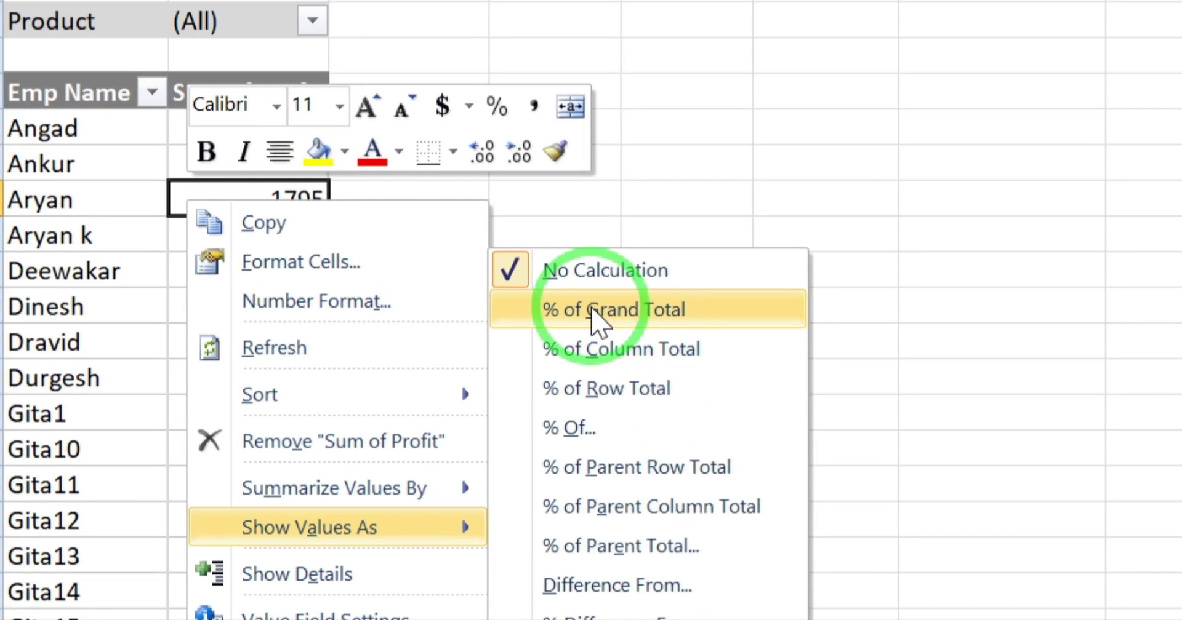
left_click(554, 244)
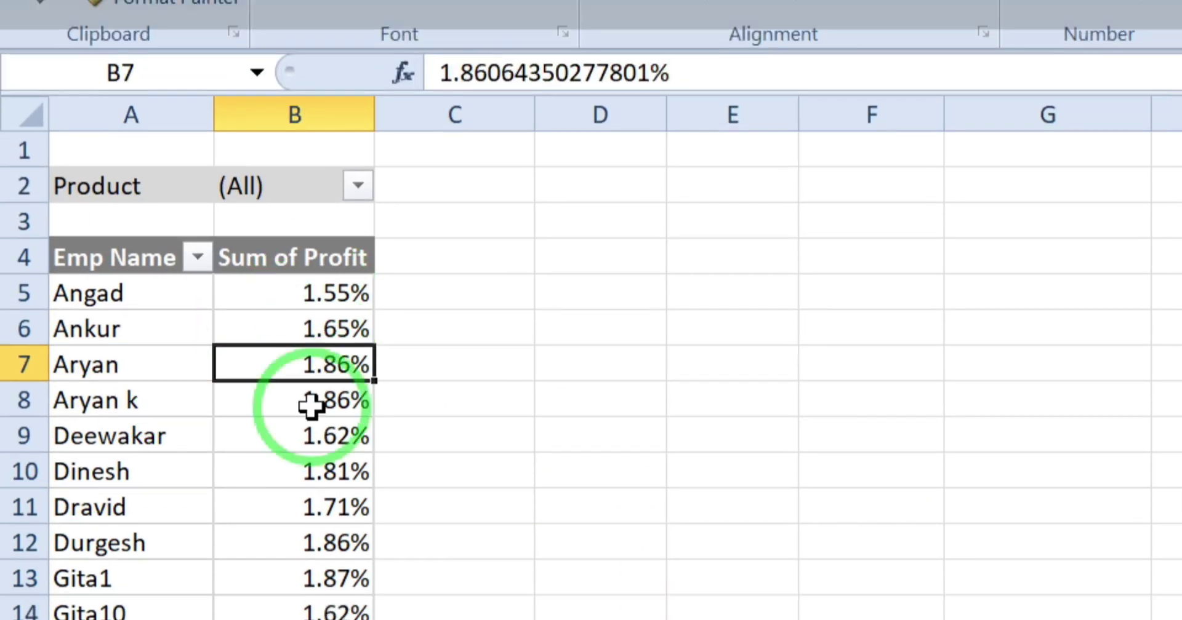
Examine the employees' percentage shares of profit down to the Grand Total row
scroll(216, 270, "down", 13)
scroll(305, 458, "down", 6)
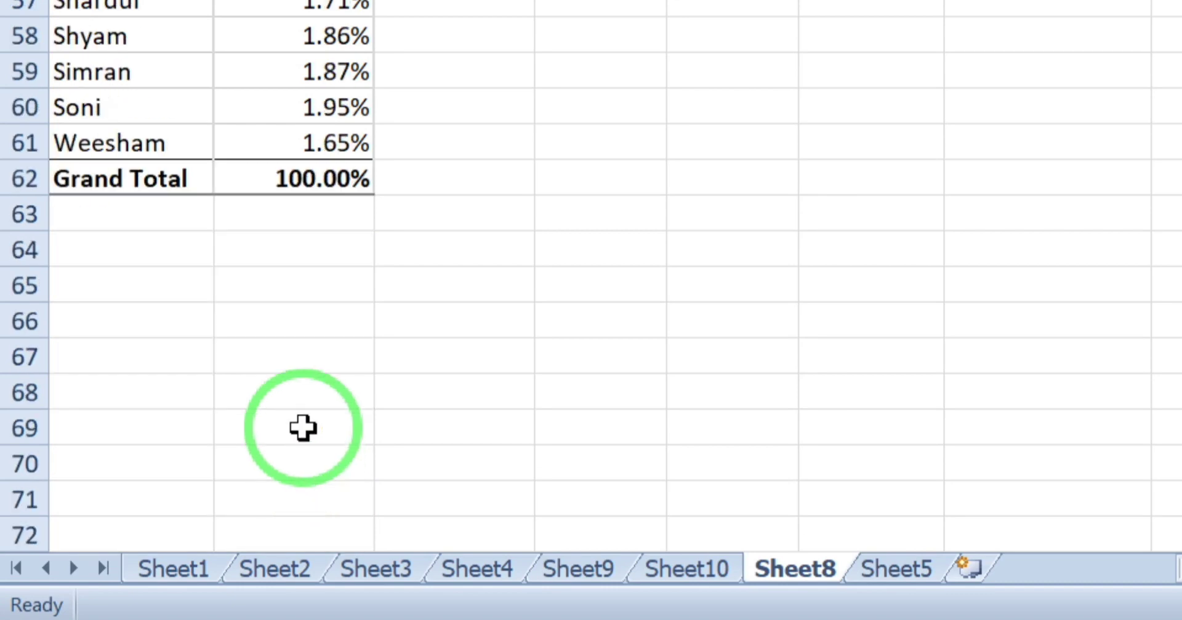
mouse_move(309, 177)
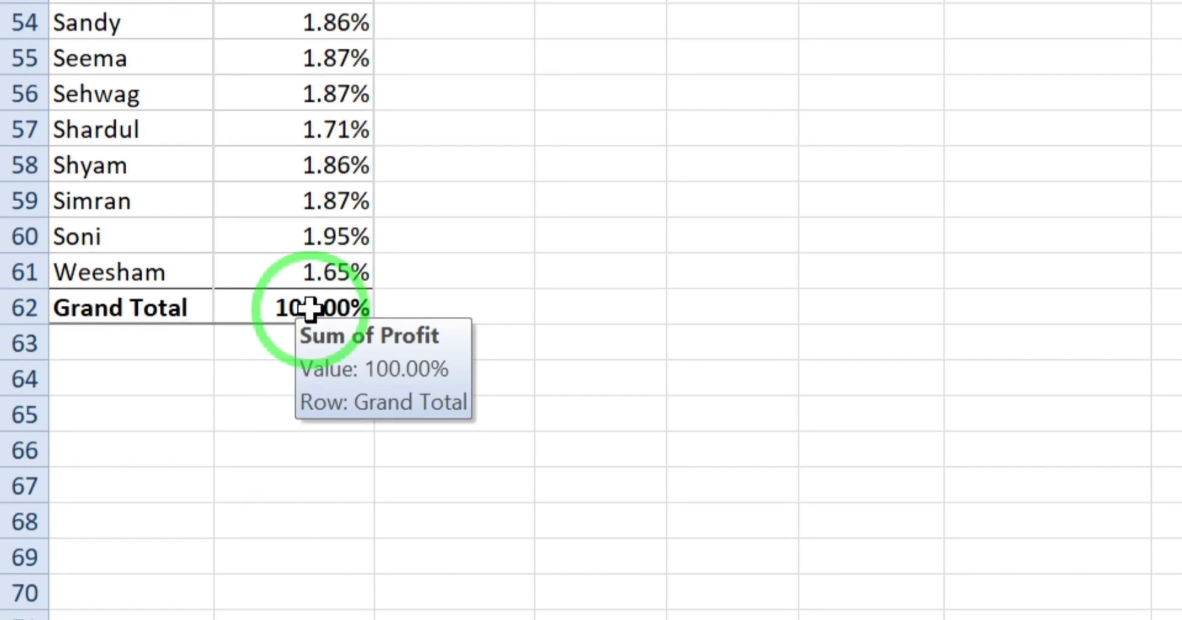
scroll(164, 311, "up", 3)
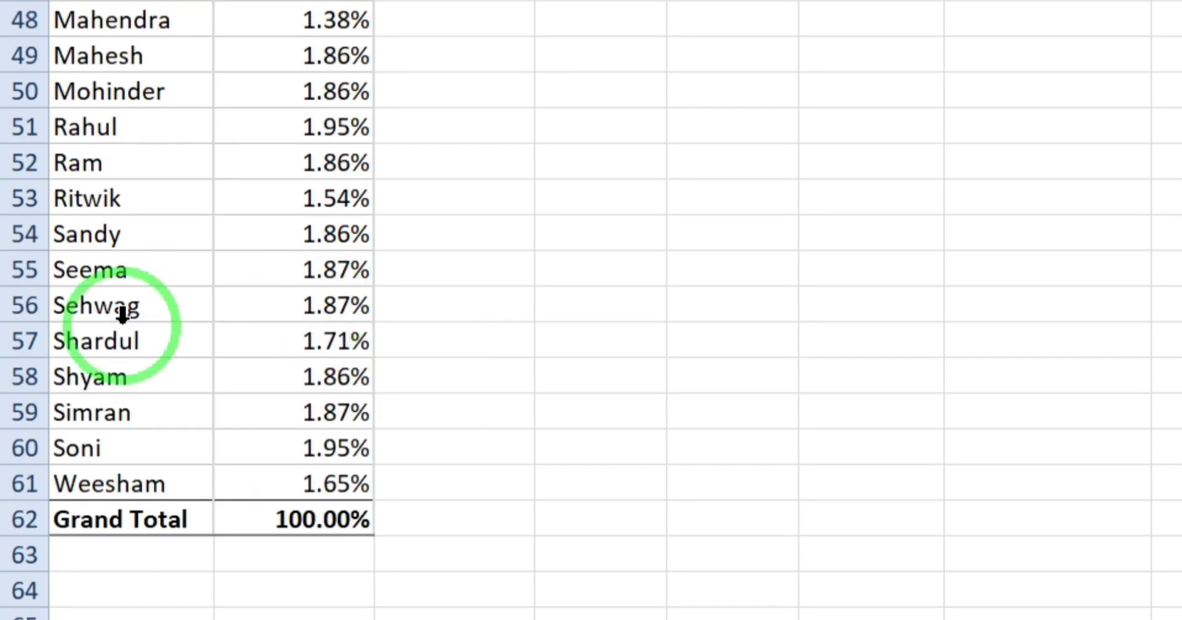
left_click(68, 309)
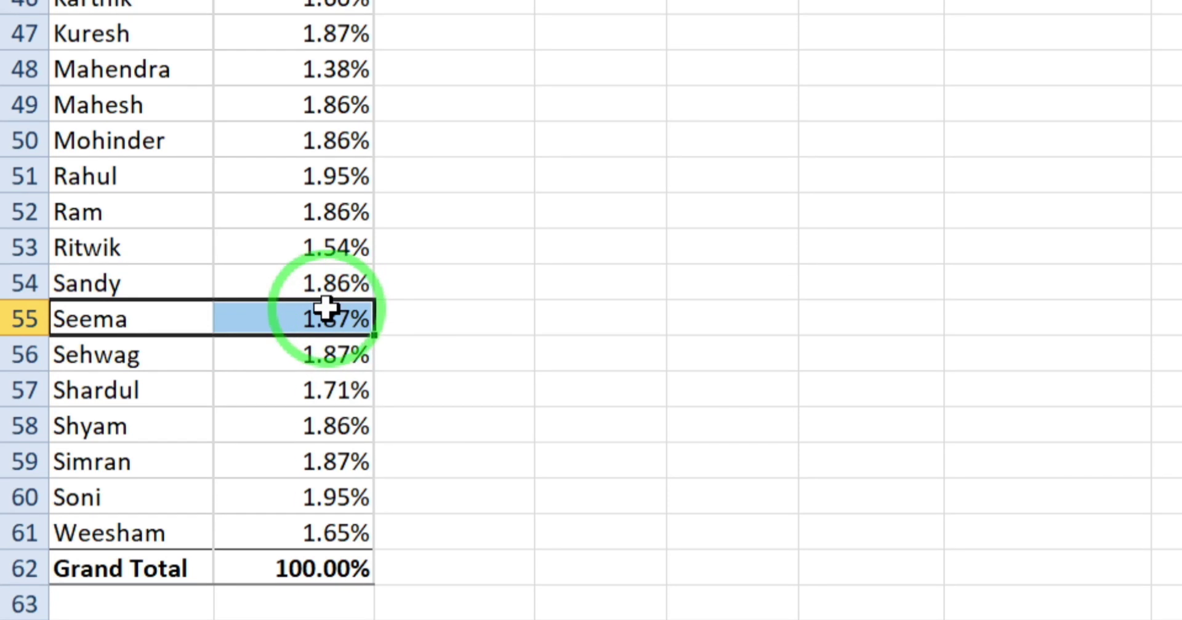
mouse_move(329, 308)
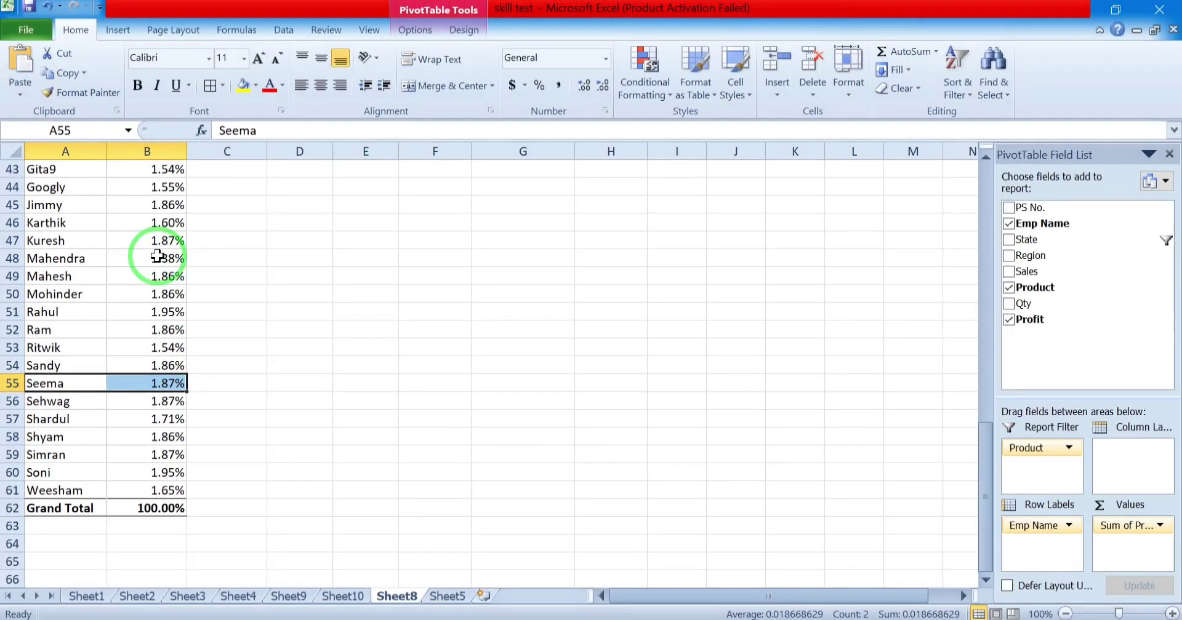
Show the Sum of Profit values as % of Column Total
left_click(158, 256)
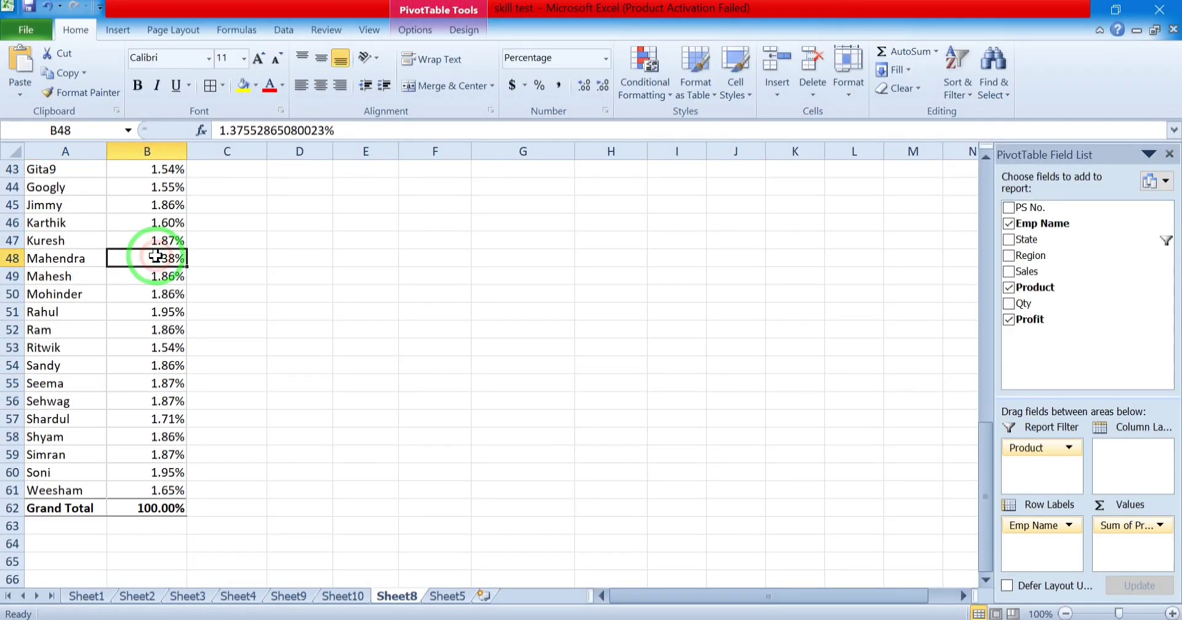
left_click(422, 32)
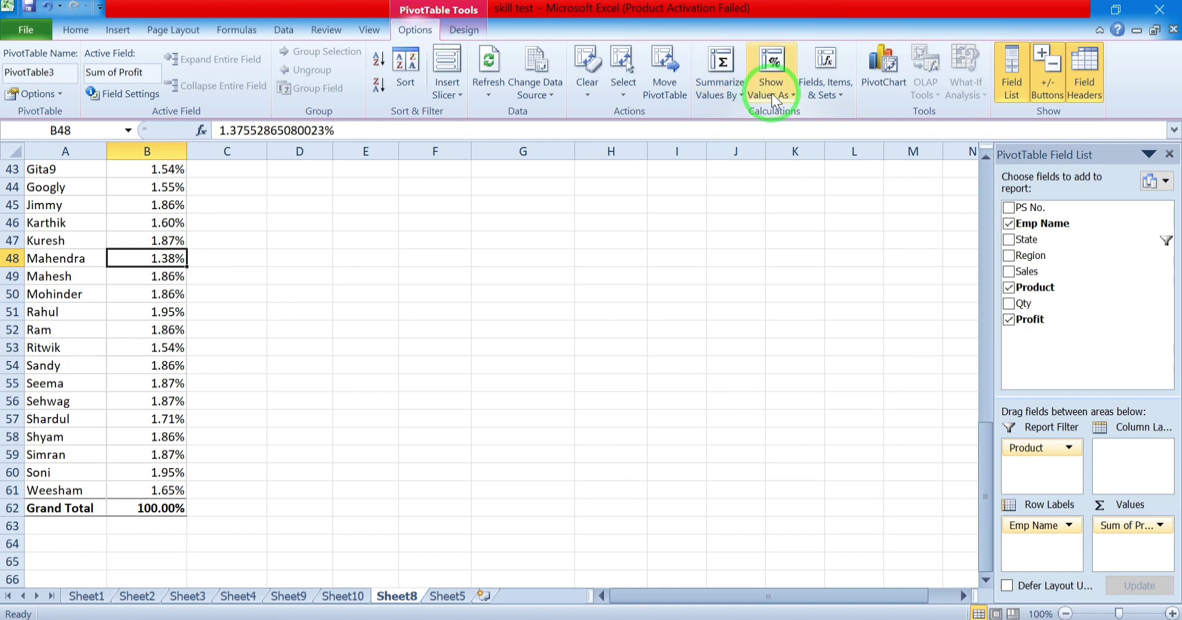
left_click(787, 94)
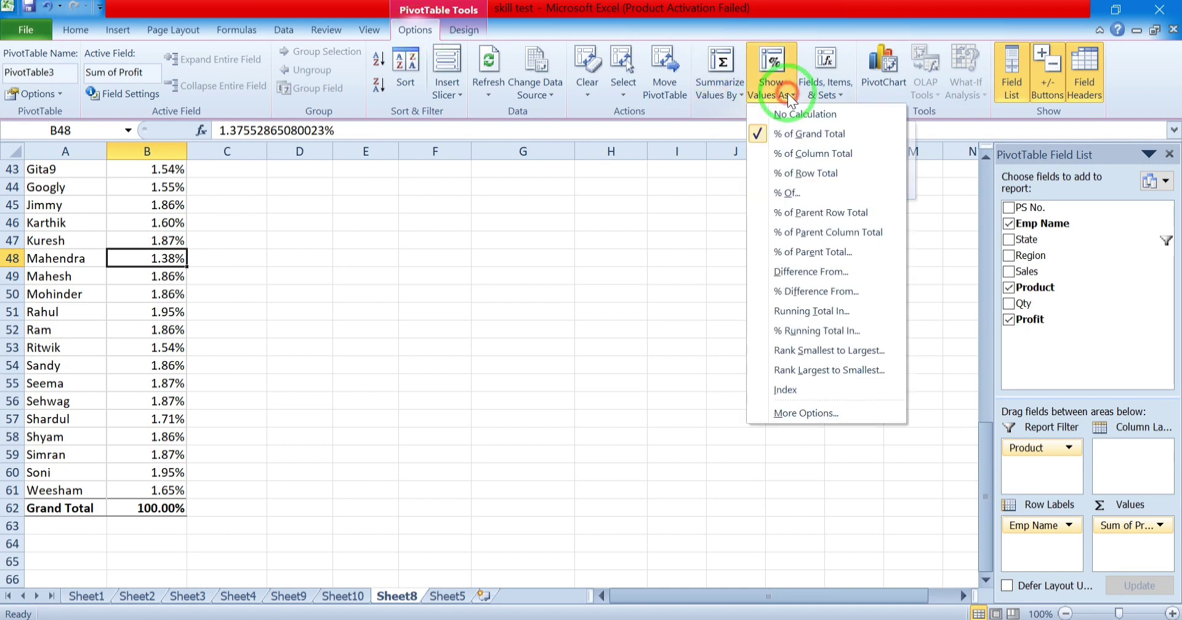
left_click(804, 153)
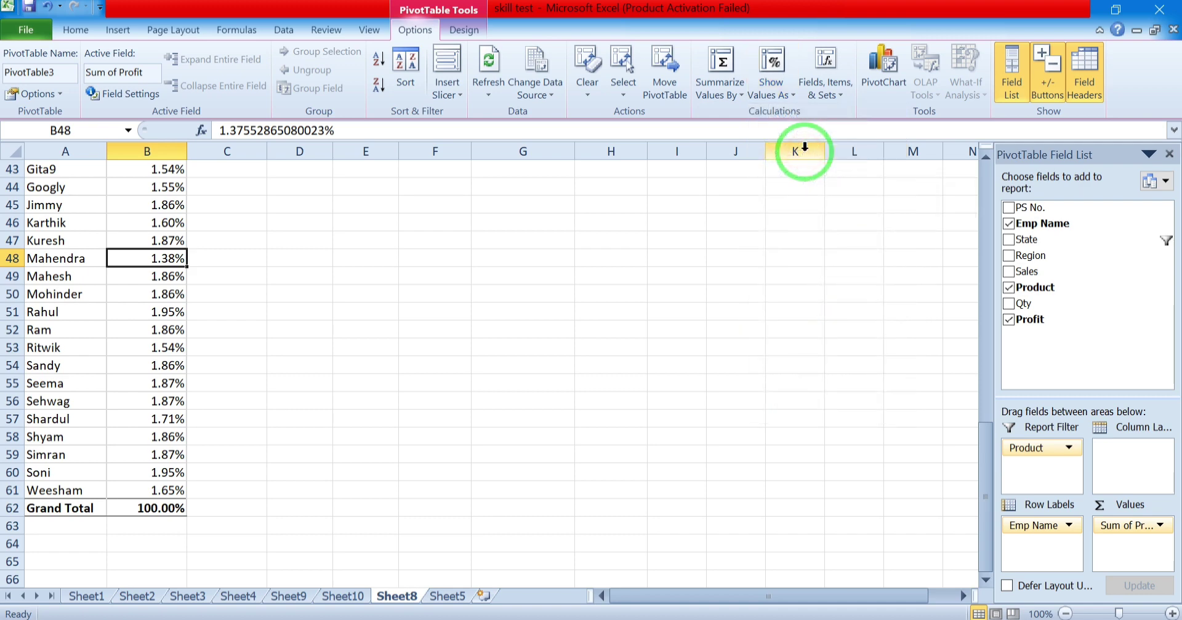
scroll(138, 223, "up", 4)
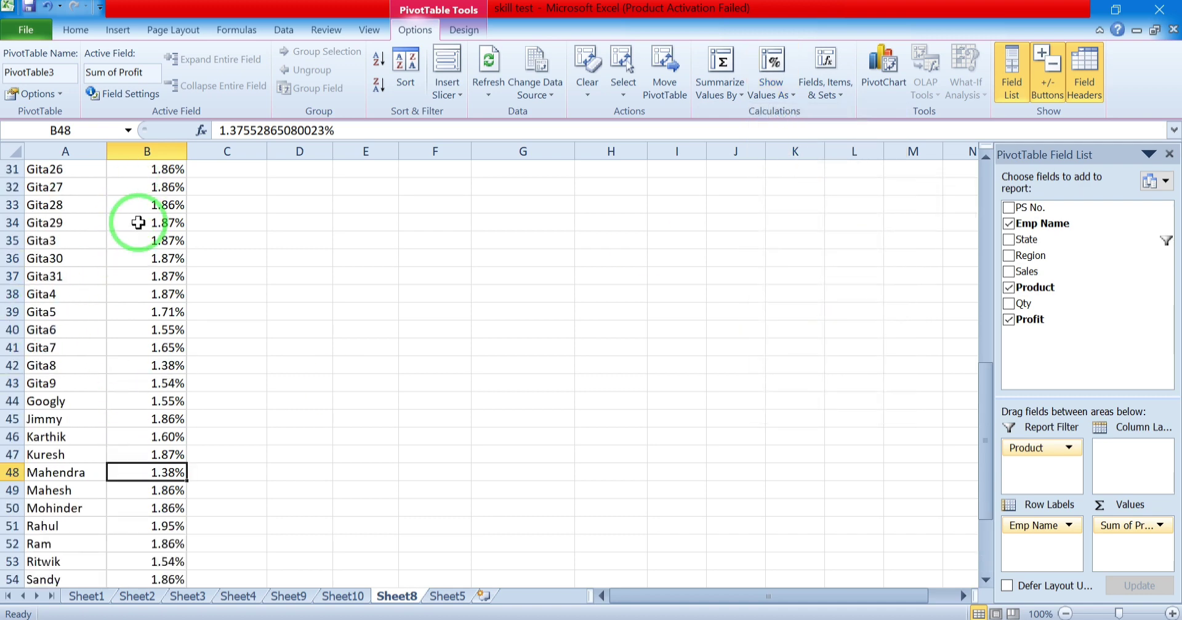
Set the Sum of Profit values back to No Calculation
left_click(766, 91)
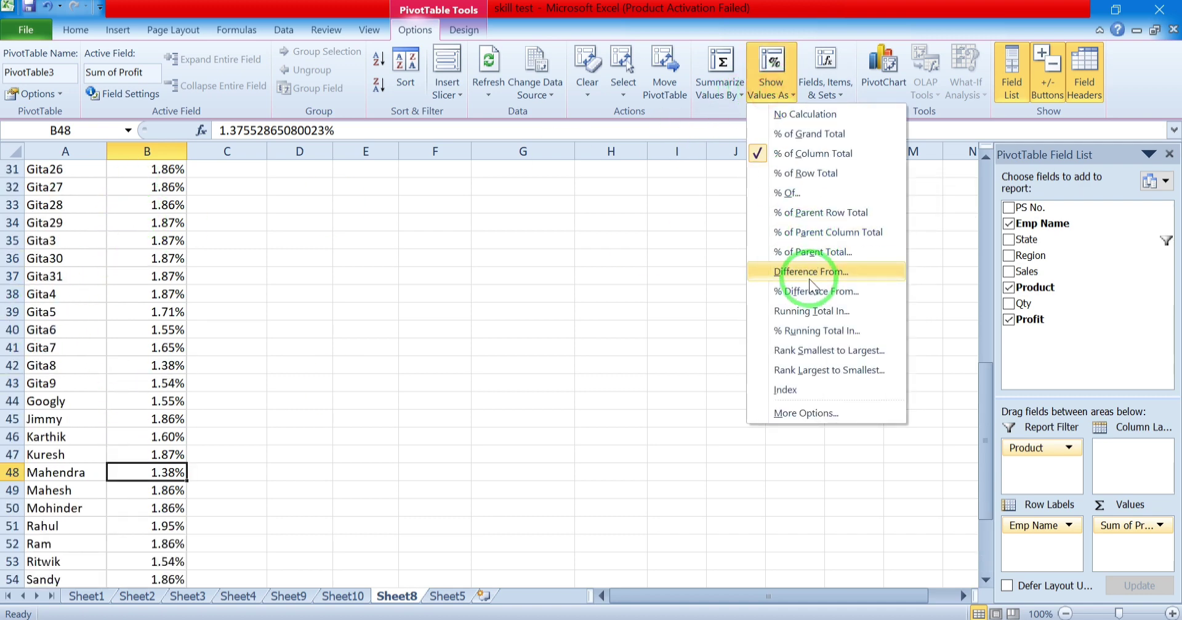
left_click(738, 94)
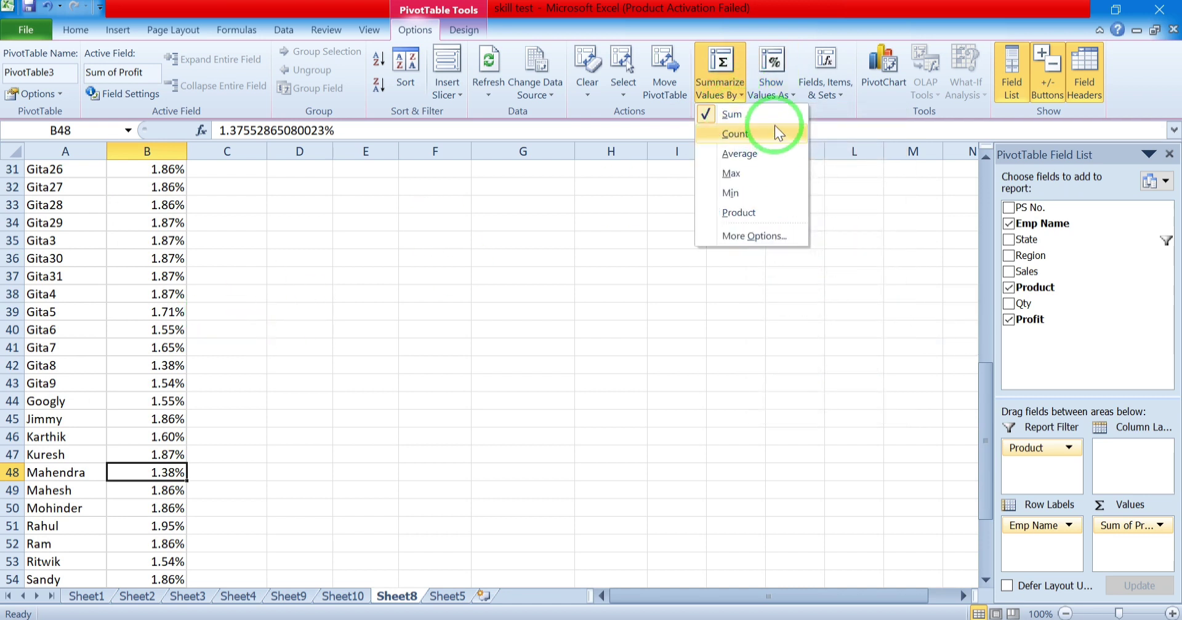
left_click(771, 92)
left_click(794, 113)
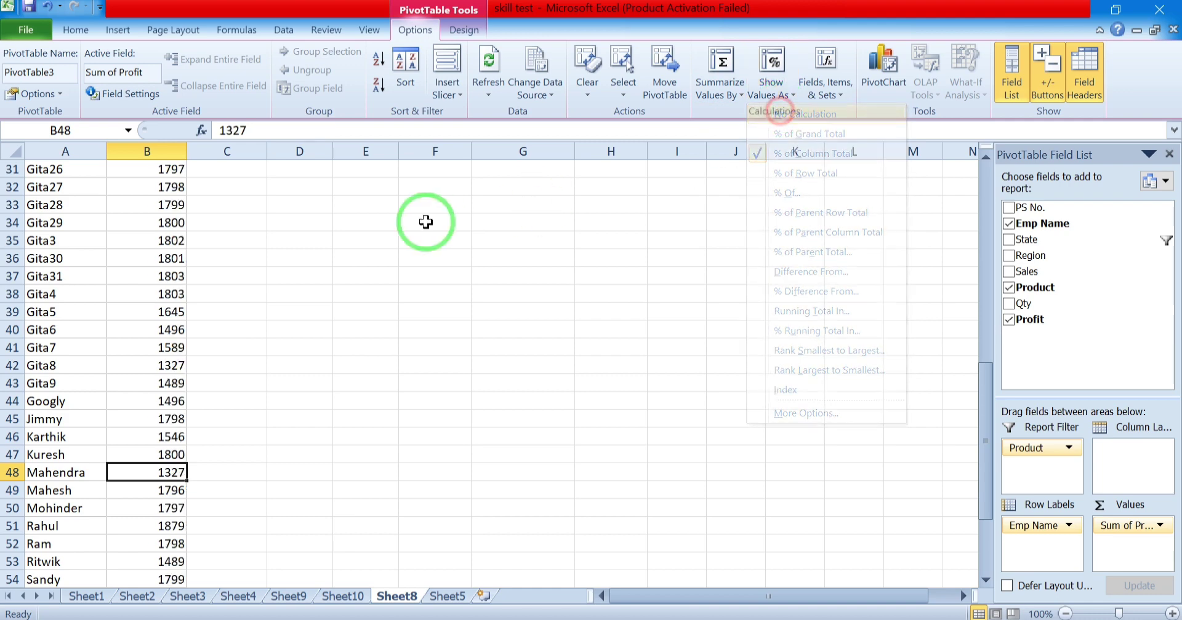
scroll(156, 244, "up", 2)
scroll(156, 244, "up", 8)
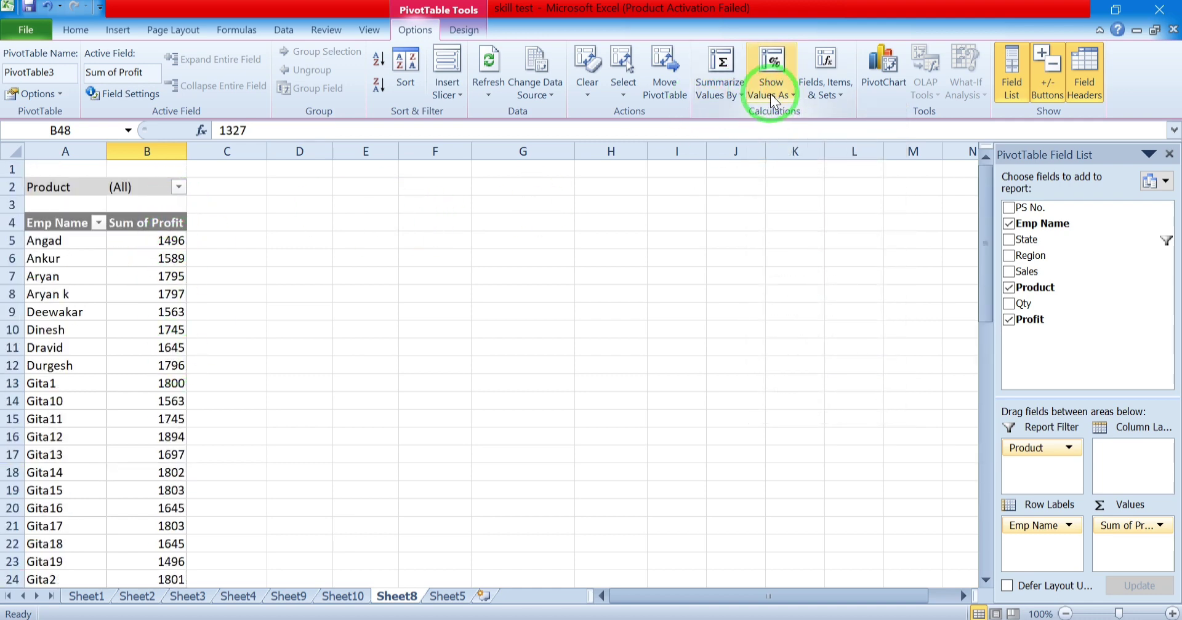
Summarize the PivotTable's Profit values by Count
left_click(720, 90)
left_click(733, 133)
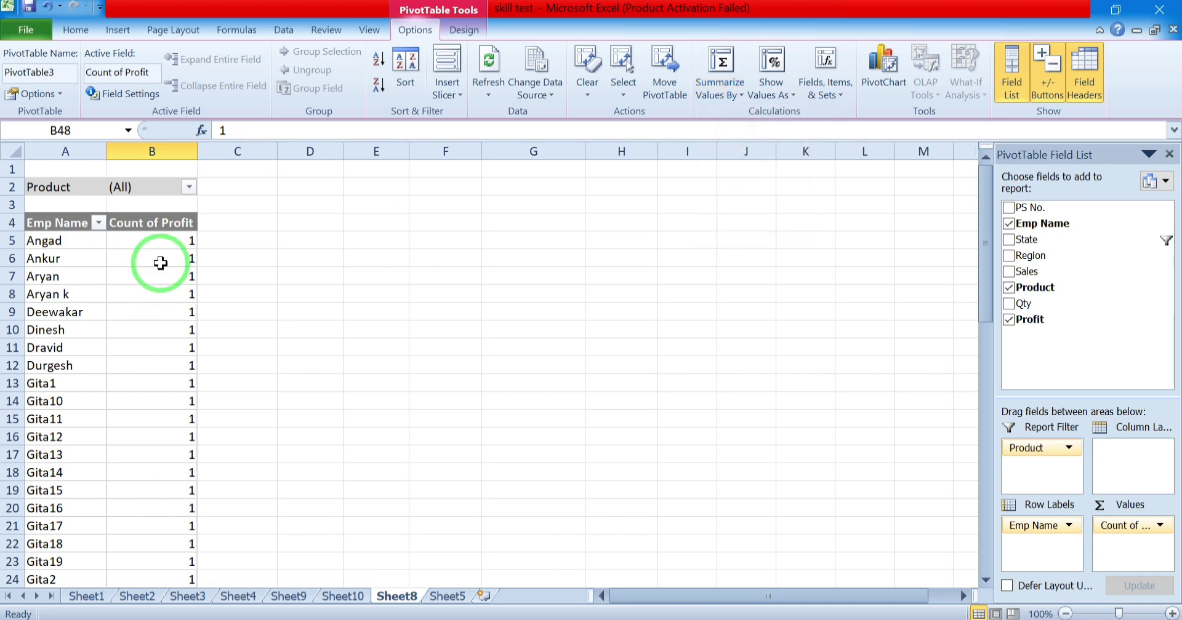
scroll(168, 328, "down", 8)
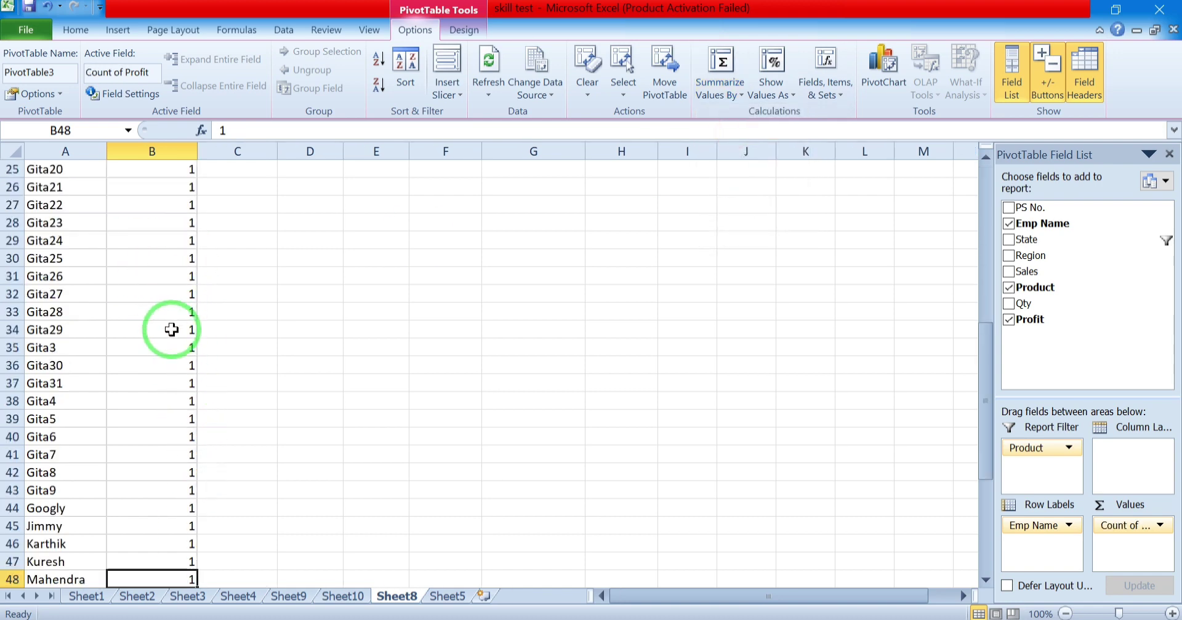
scroll(169, 328, "up", 8)
Summarize the Profit values by Average and check the Grand Total row's profit cell
left_click(719, 90)
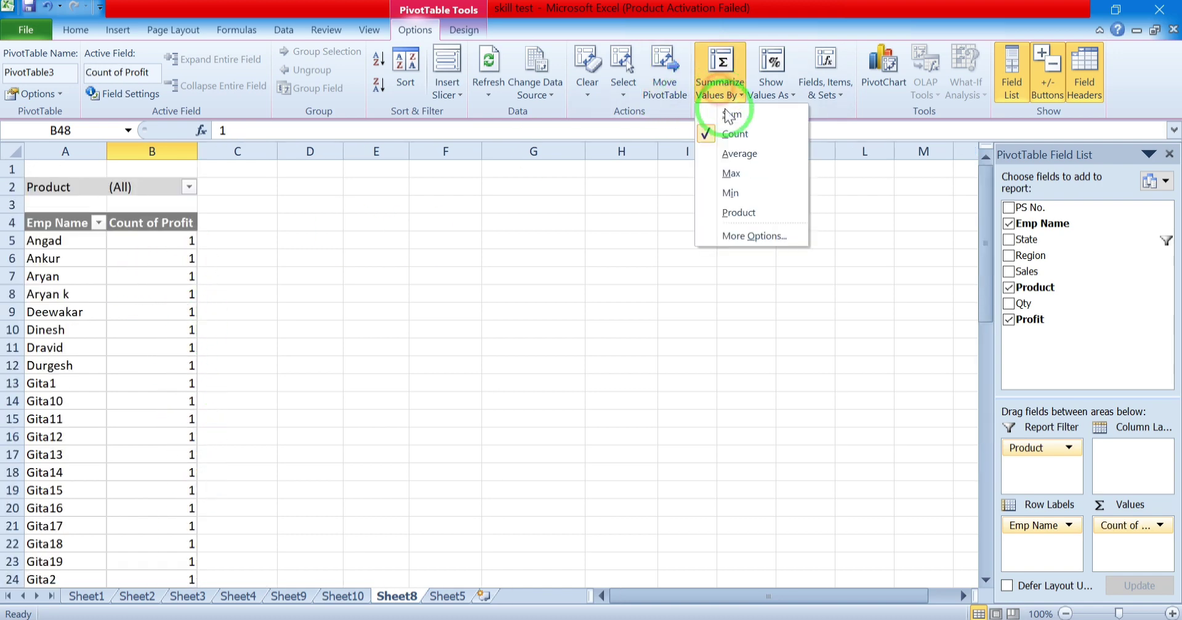
left_click(730, 154)
scroll(186, 423, "down", 12)
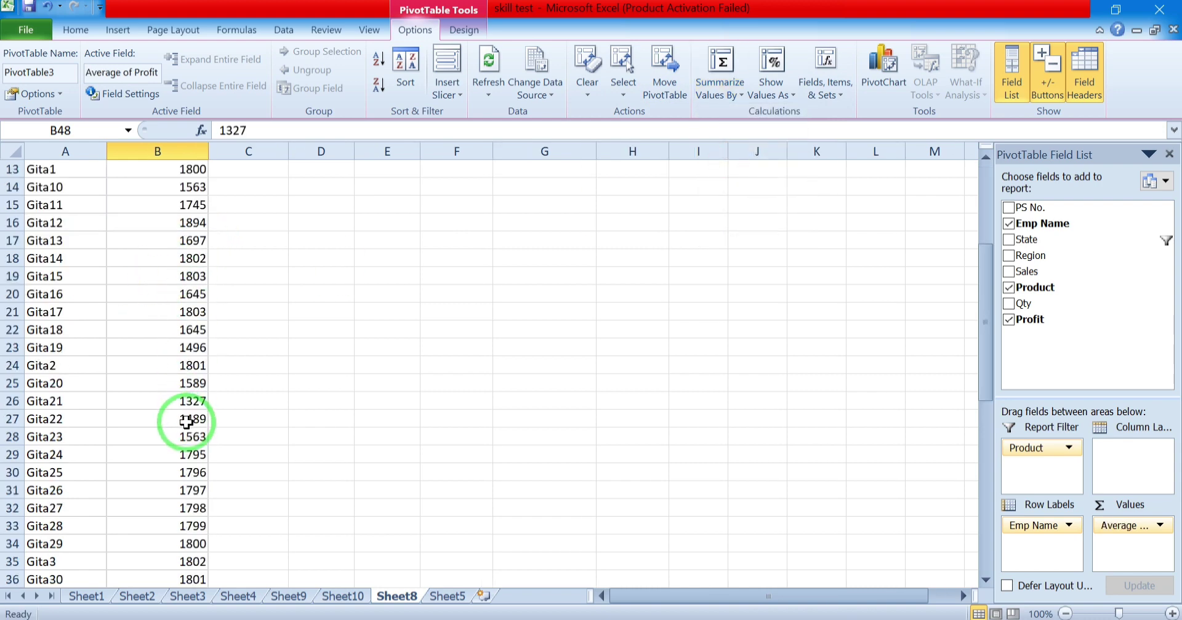
scroll(184, 430, "down", 8)
scroll(178, 431, "up", 10)
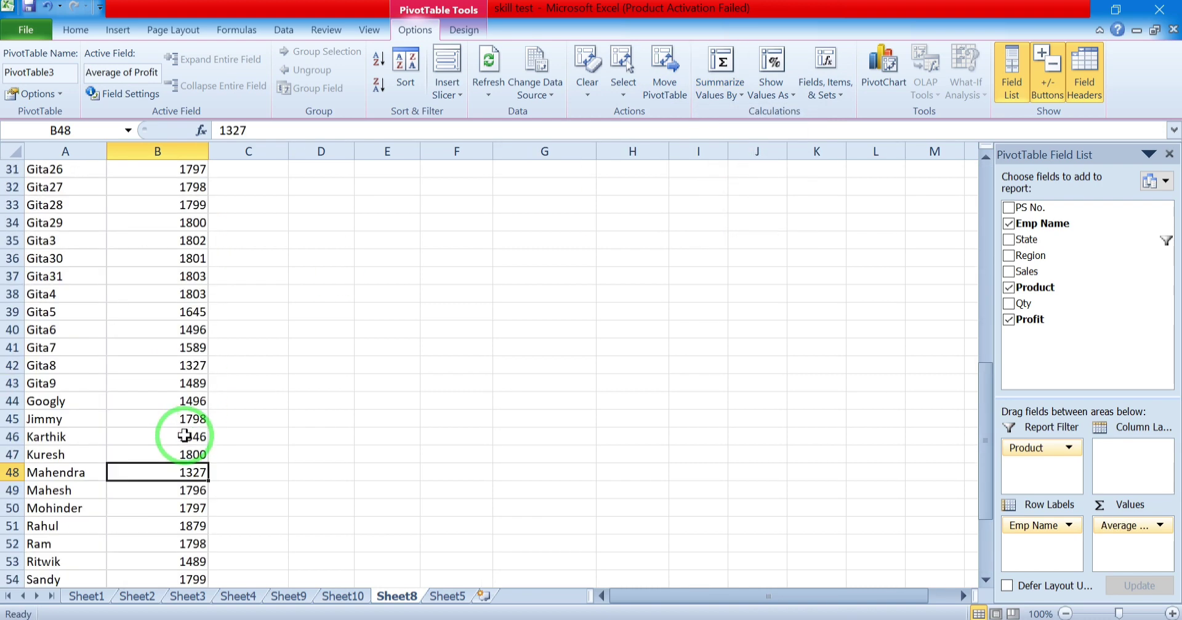
scroll(179, 431, "down", 8)
left_click(181, 294)
scroll(179, 330, "up", 10)
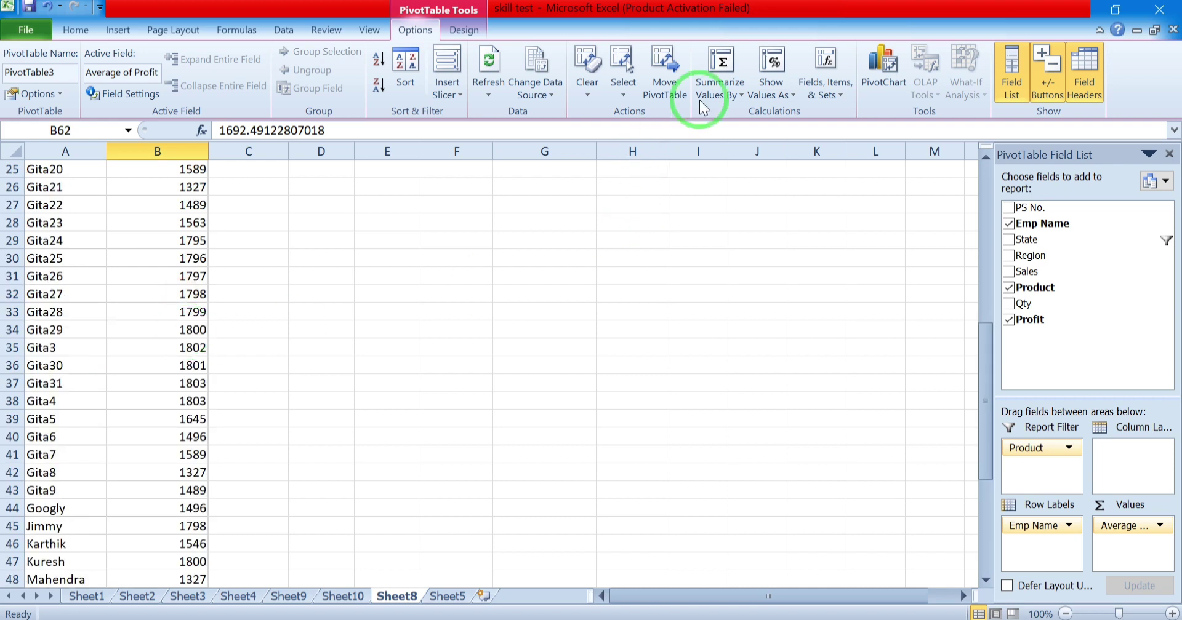
Summarize the PivotTable's Profit values by Max
left_click(735, 94)
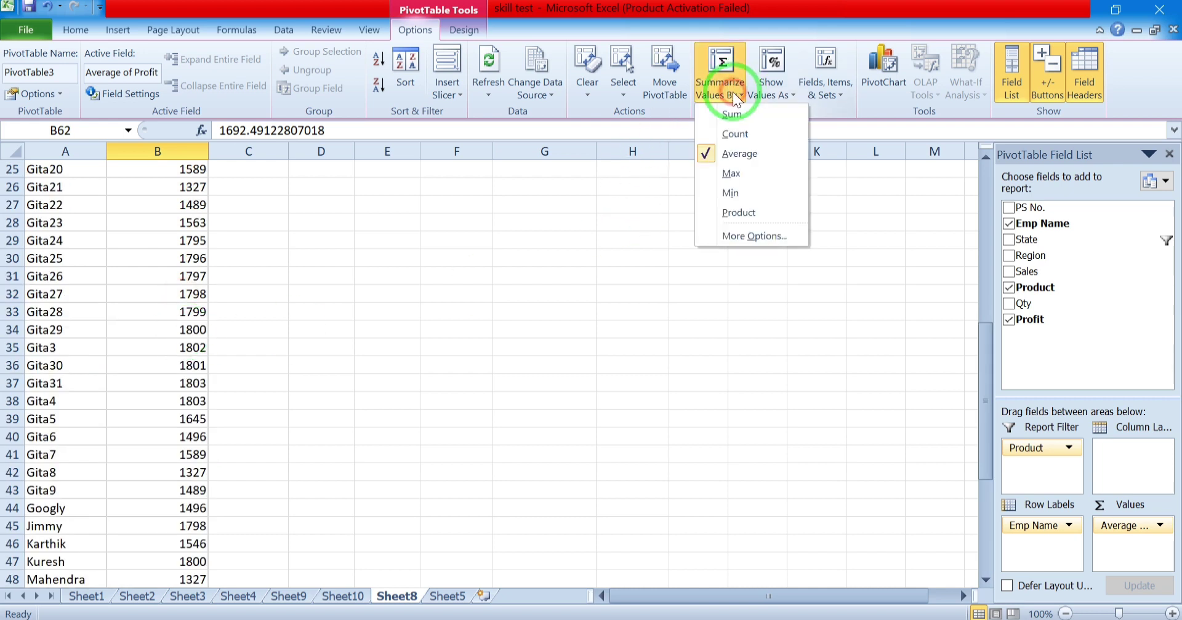
left_click(728, 175)
scroll(127, 306, "up", 4)
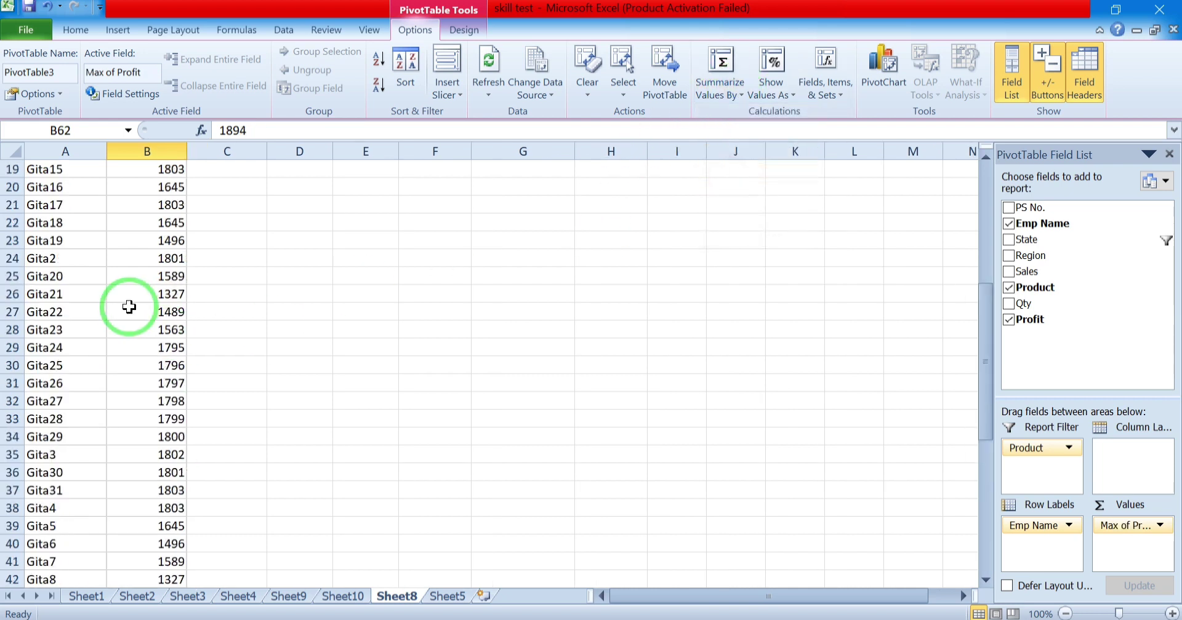
Set the PivotTable's Profit values back to being summarized by Sum
left_click(721, 100)
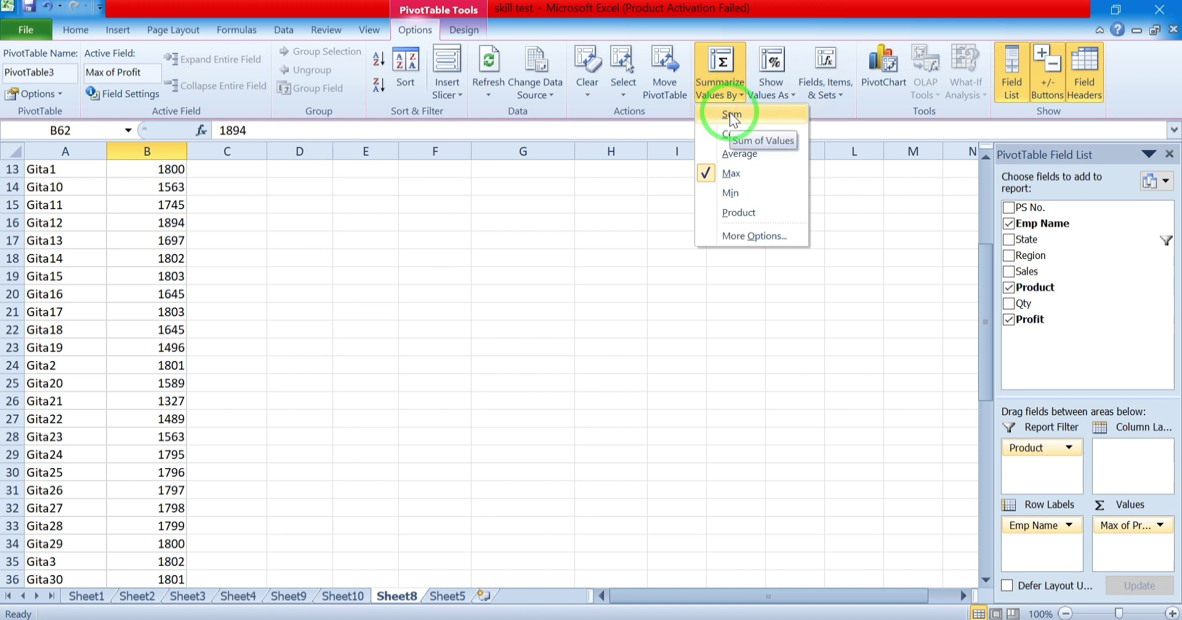
left_click(732, 117)
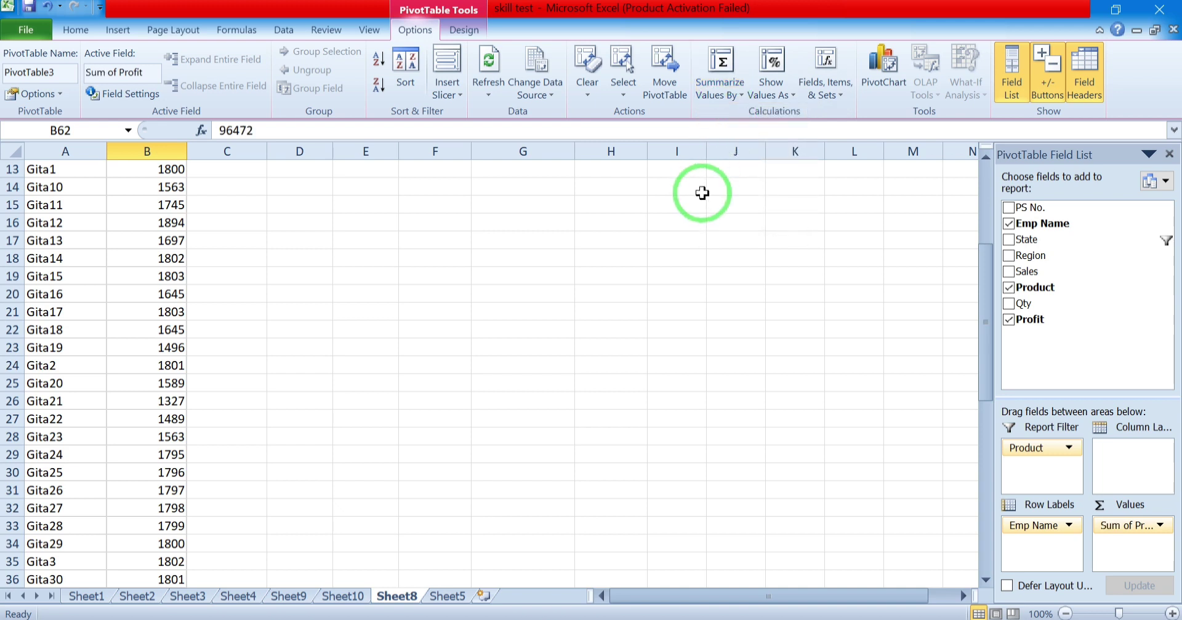
scroll(163, 289, "up", 4)
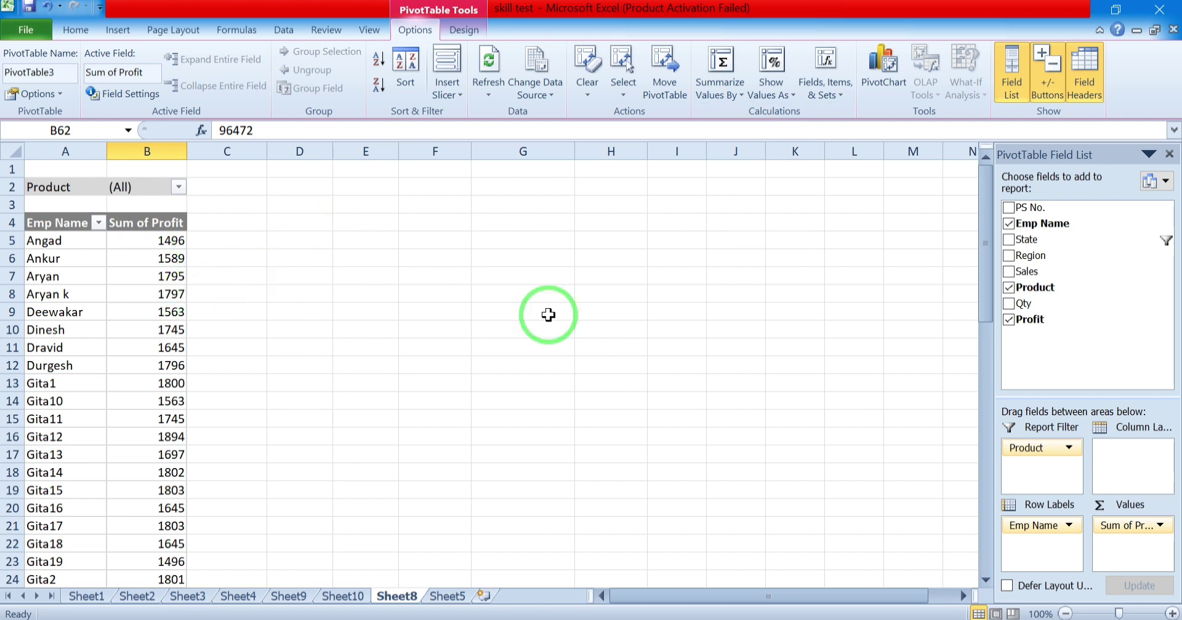
Clear all fields and filters from the PivotTable
left_click(517, 142)
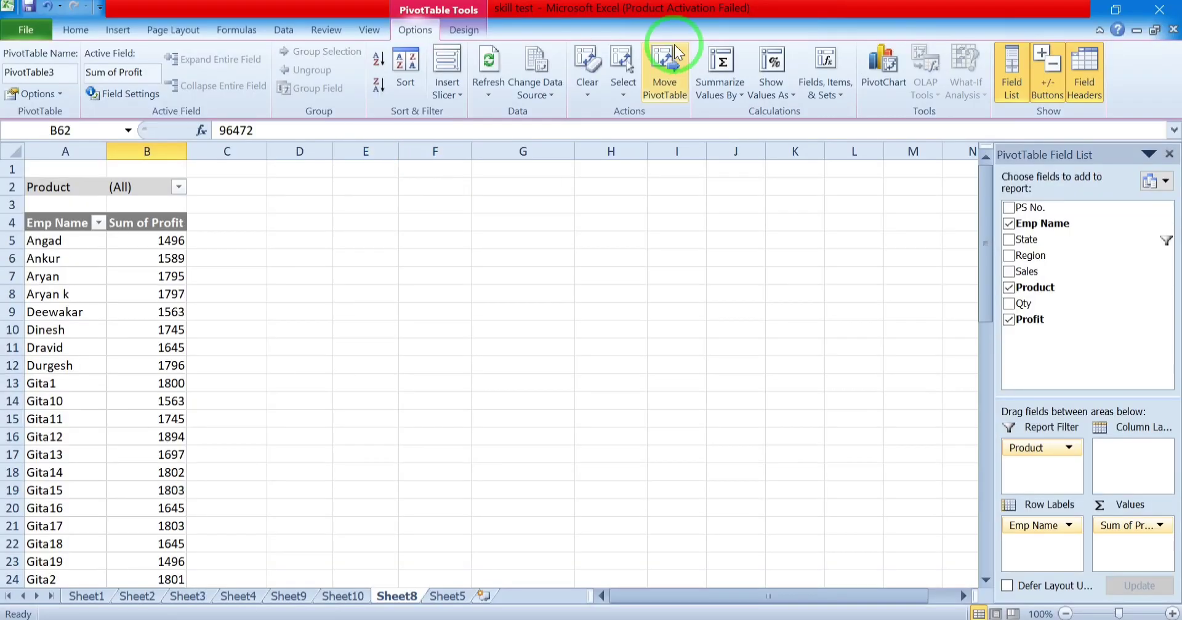
left_click(600, 75)
left_click(614, 113)
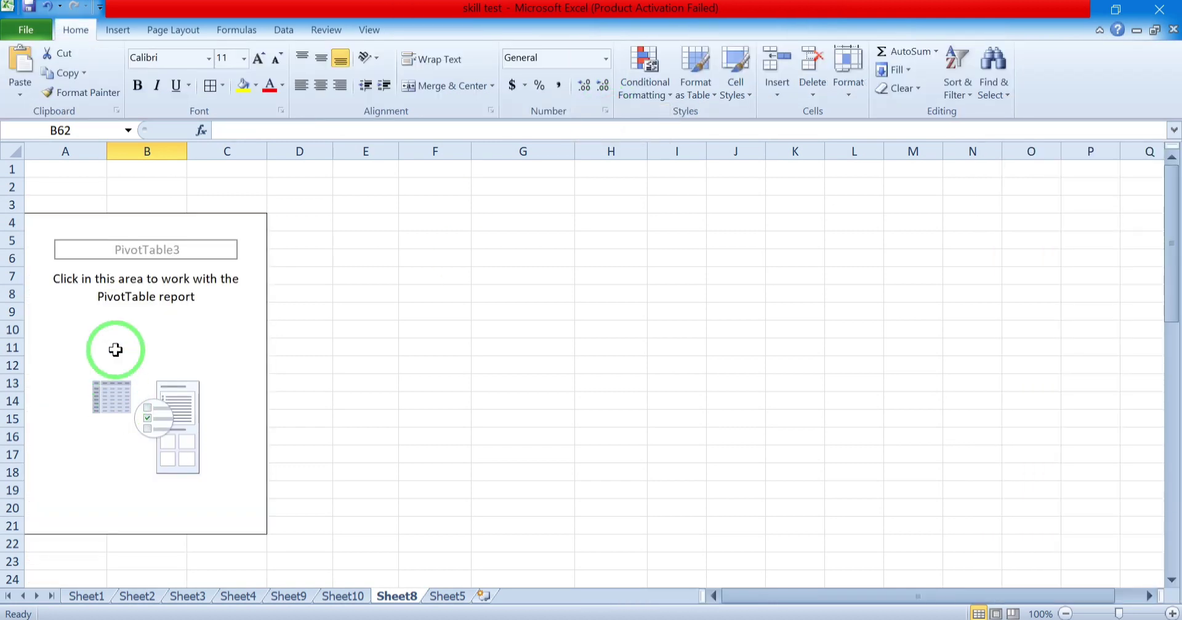
Rebuild the PivotTable with State as report filter, Region as row labels, Product as column labels and Sum of Sales as values
left_click(226, 323)
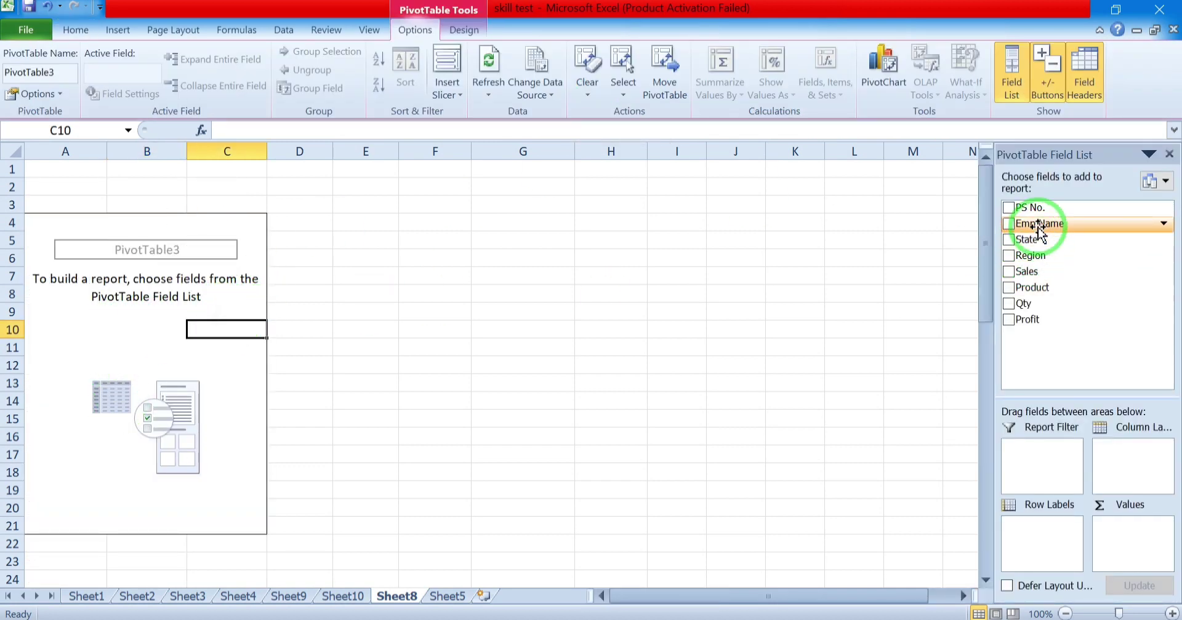
left_click_drag(1044, 243, 1031, 458)
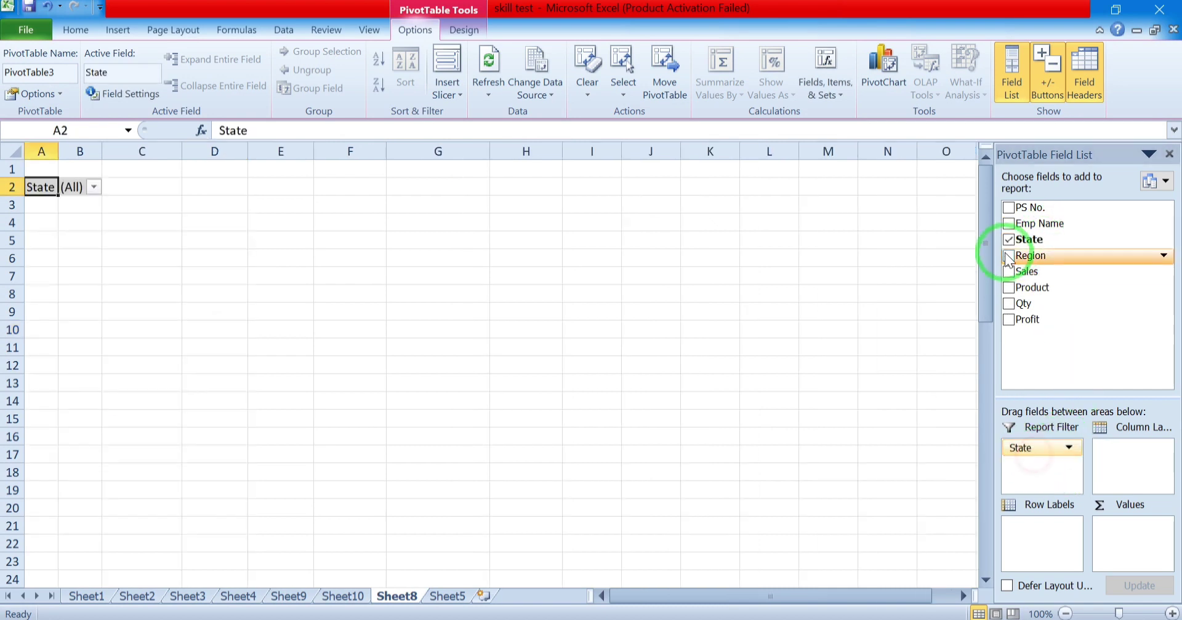
left_click_drag(1019, 256, 1118, 521)
left_click_drag(1016, 304, 1131, 453)
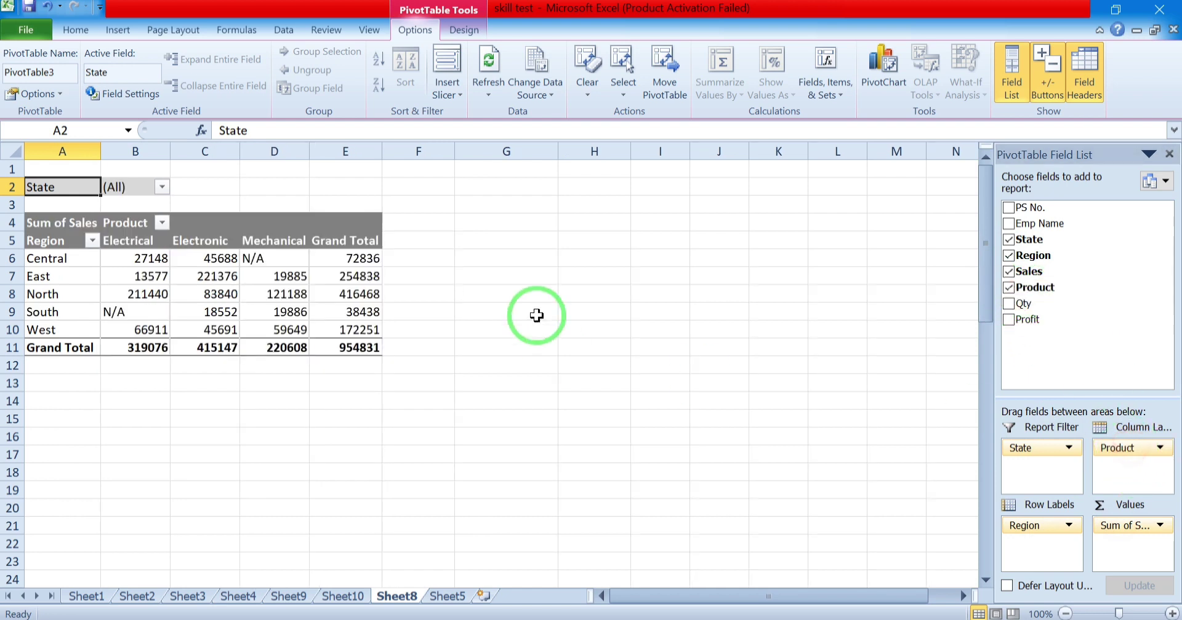
left_click(129, 240)
left_click(207, 237)
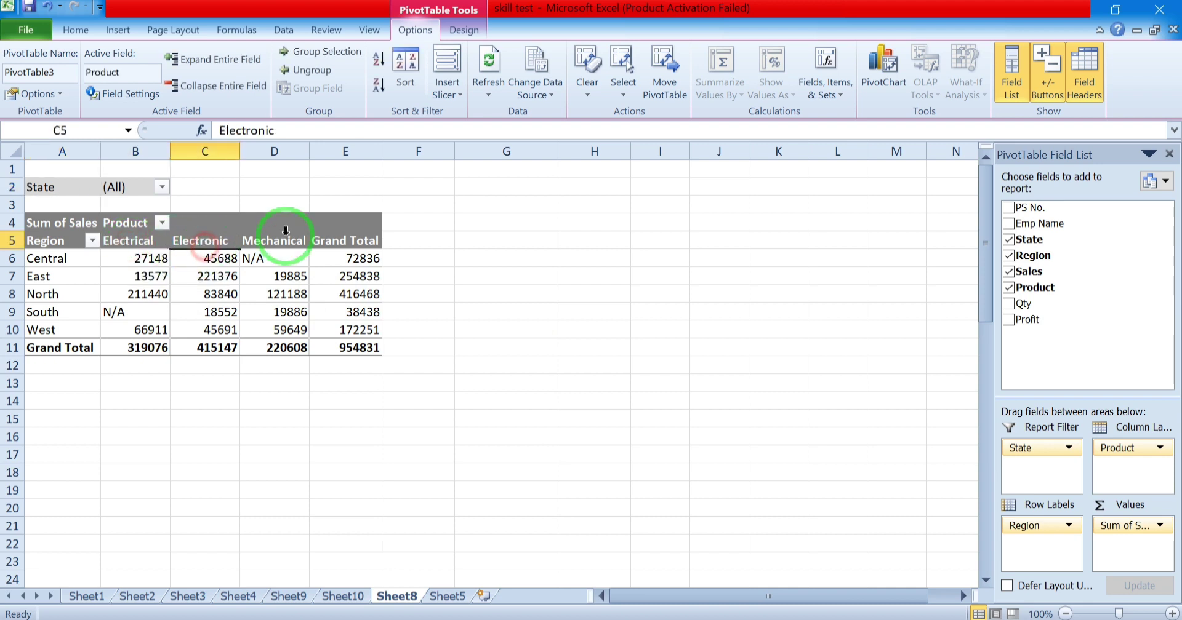
left_click(282, 234)
left_click(362, 241)
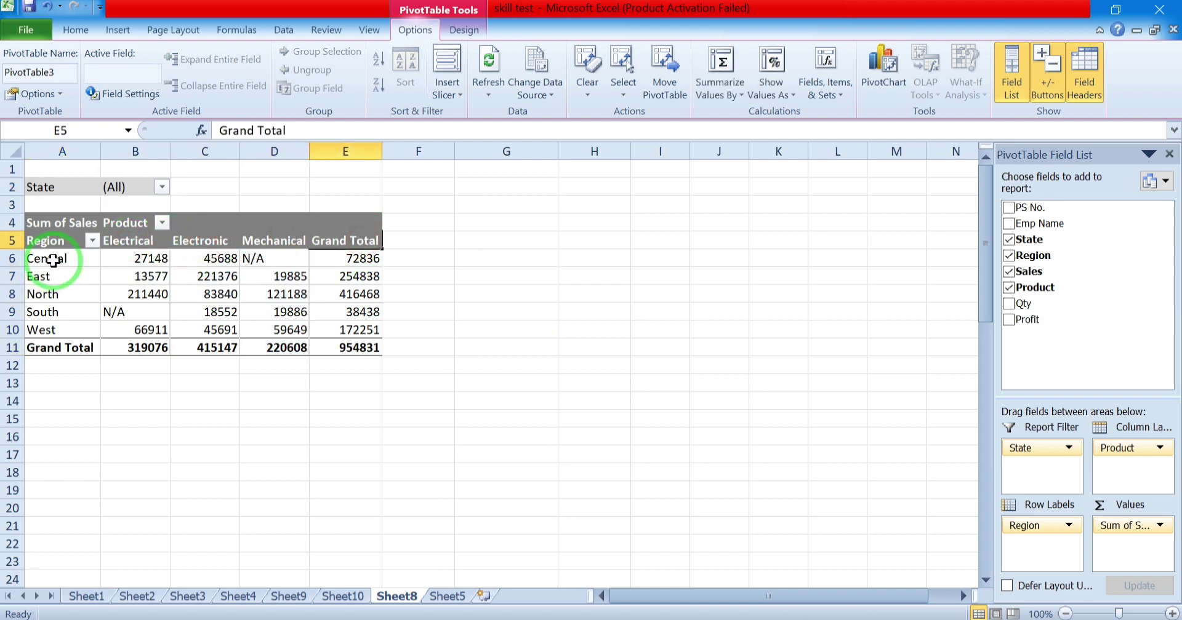
Filter the PivotTable's State report filter to multiple items, keeping only Delhi and Karnataka
left_click(159, 188)
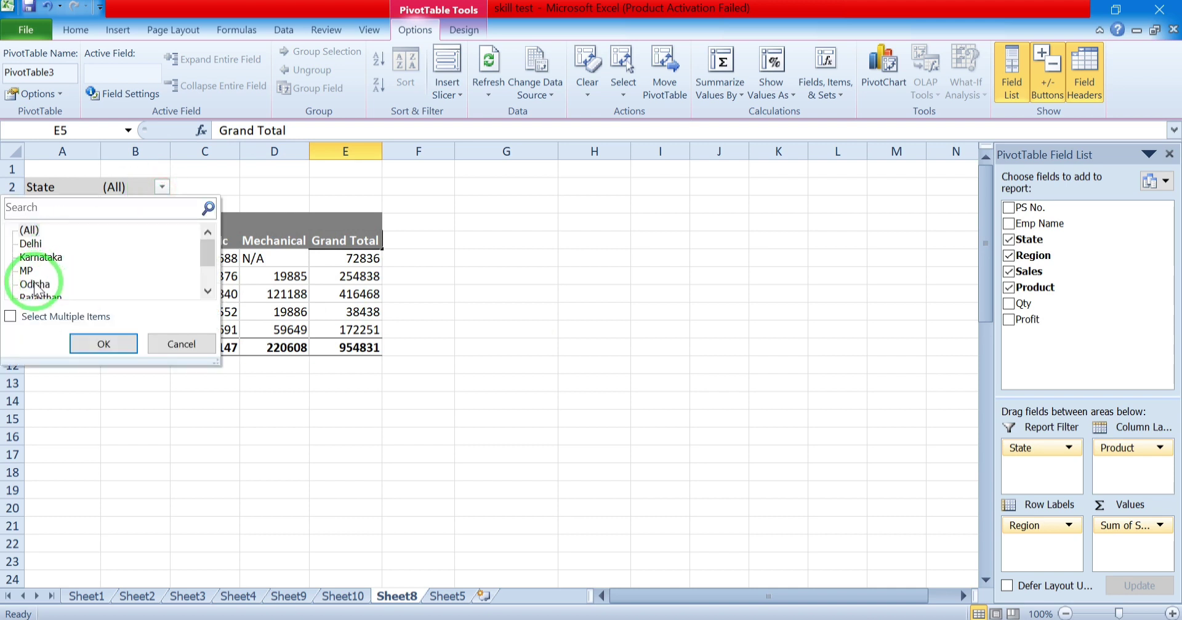
left_click(11, 317)
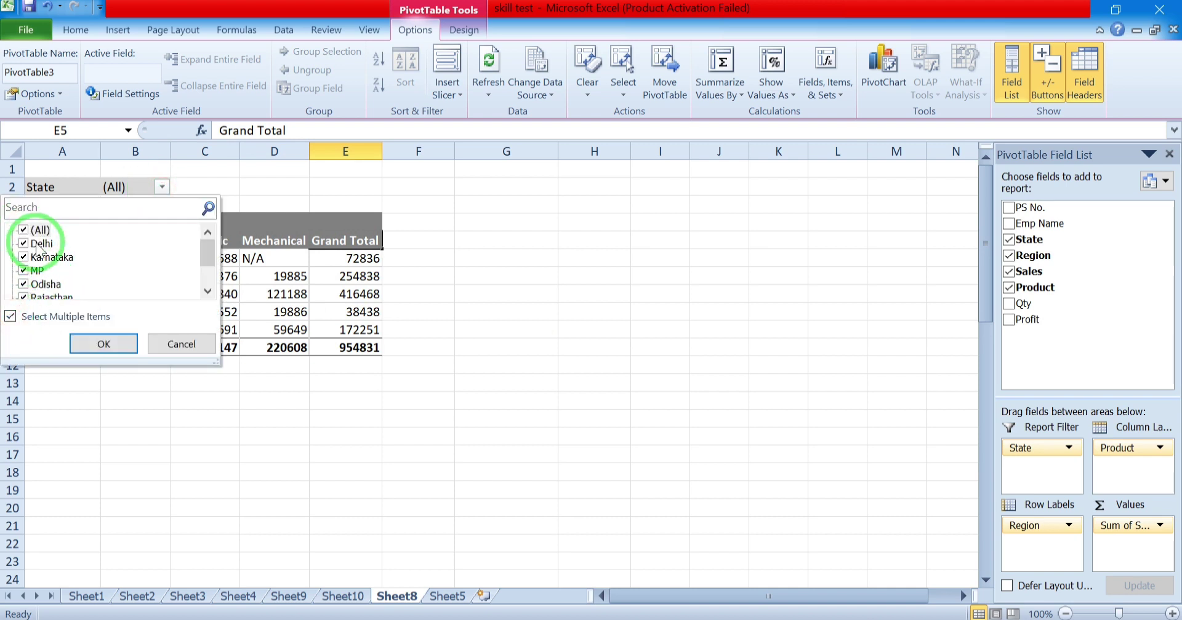
left_click(34, 232)
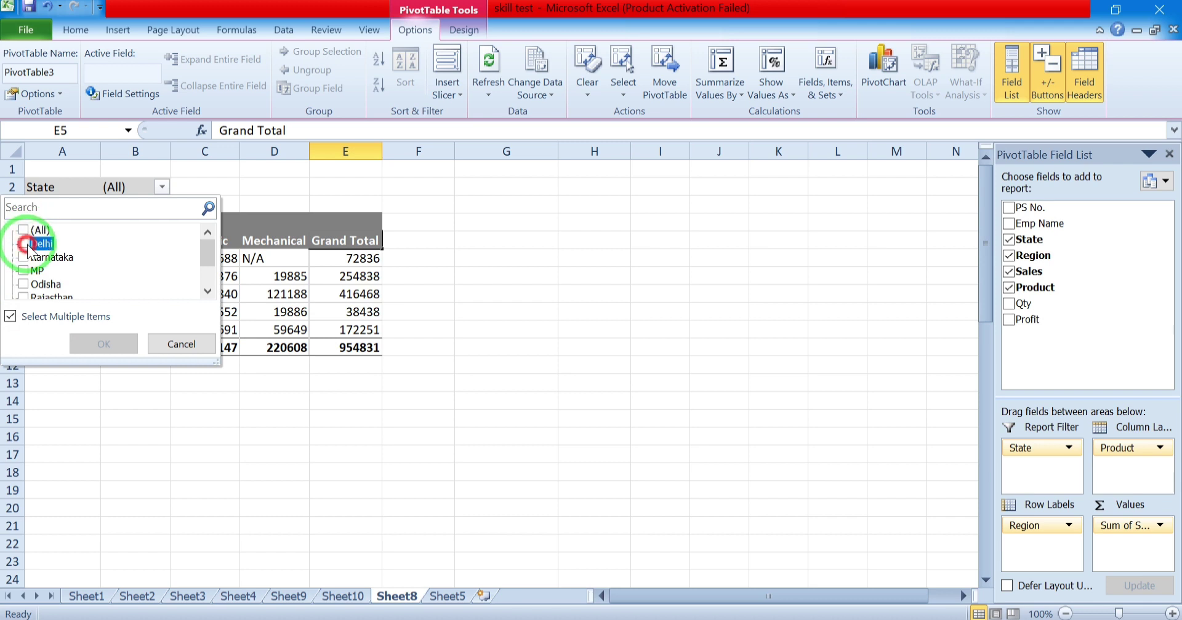
left_click(26, 244)
left_click(25, 258)
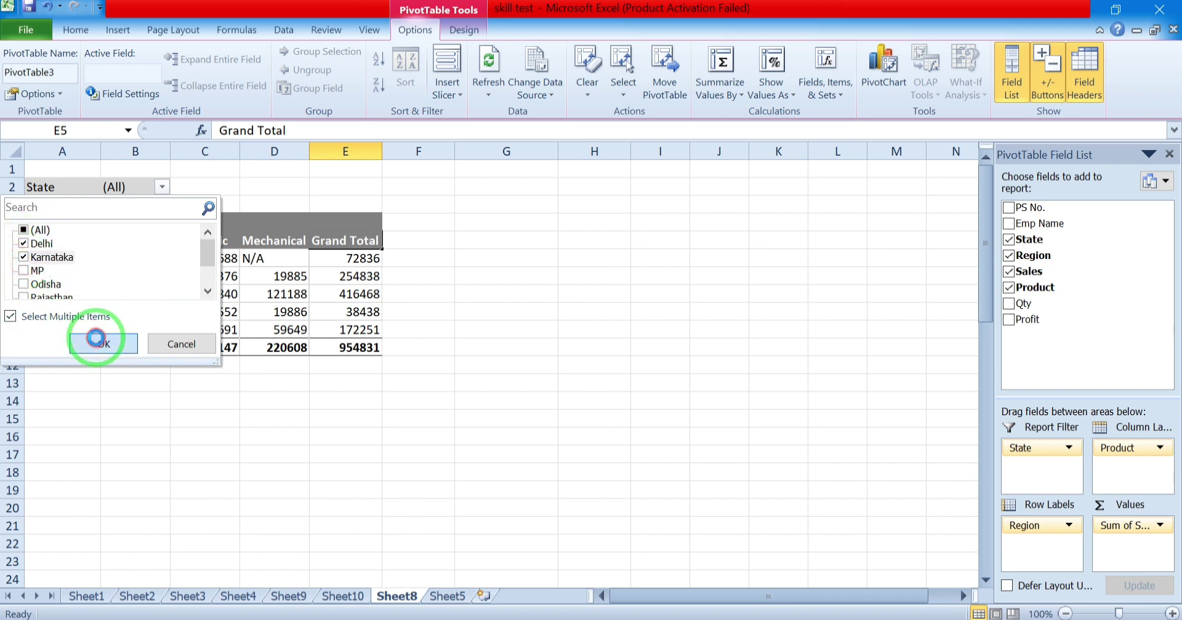
left_click(99, 342)
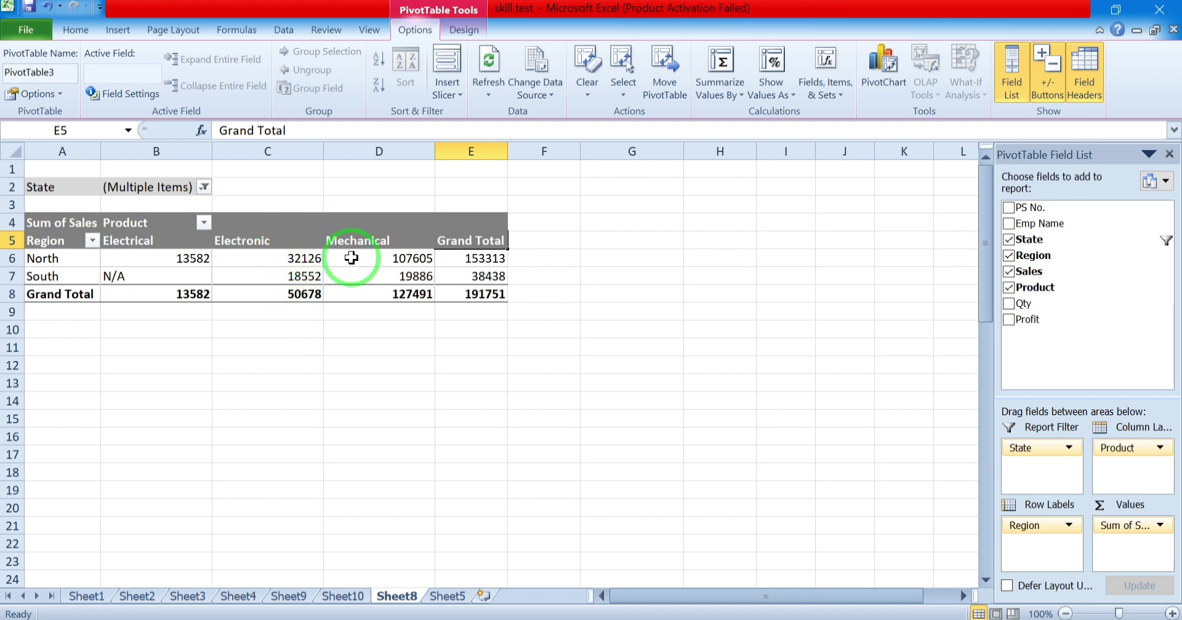
left_click(361, 233)
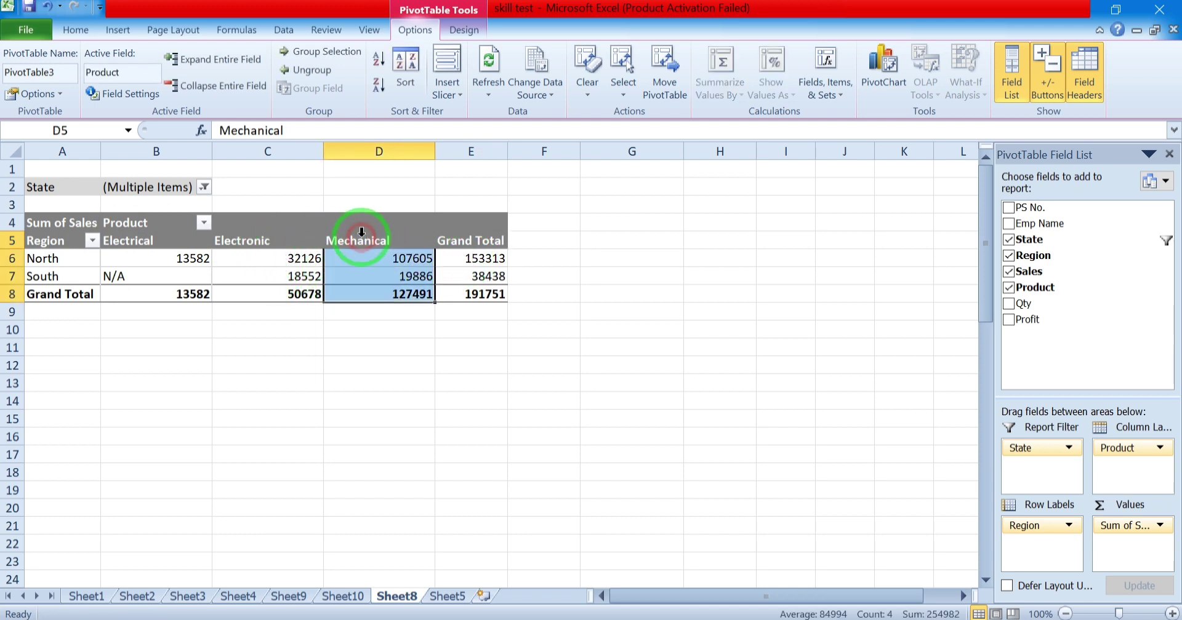
left_click(628, 170)
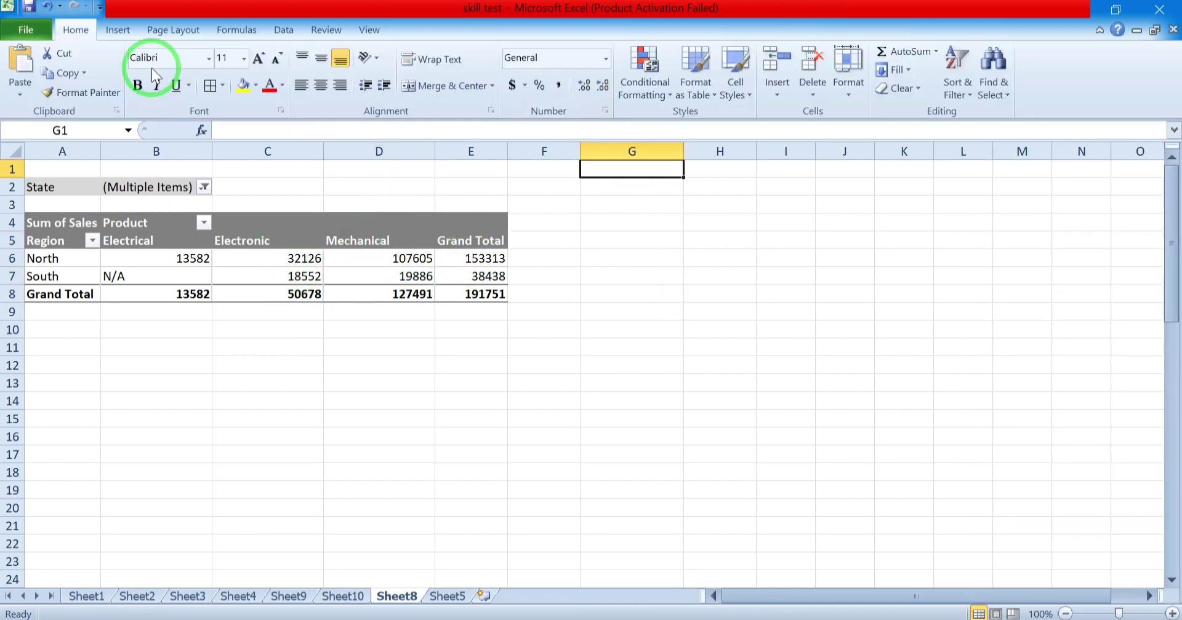
Insert Sales and Product slicers for the PivotTable and place the Product slicer beside the Sales slicer
left_click(245, 276)
left_click(495, 80)
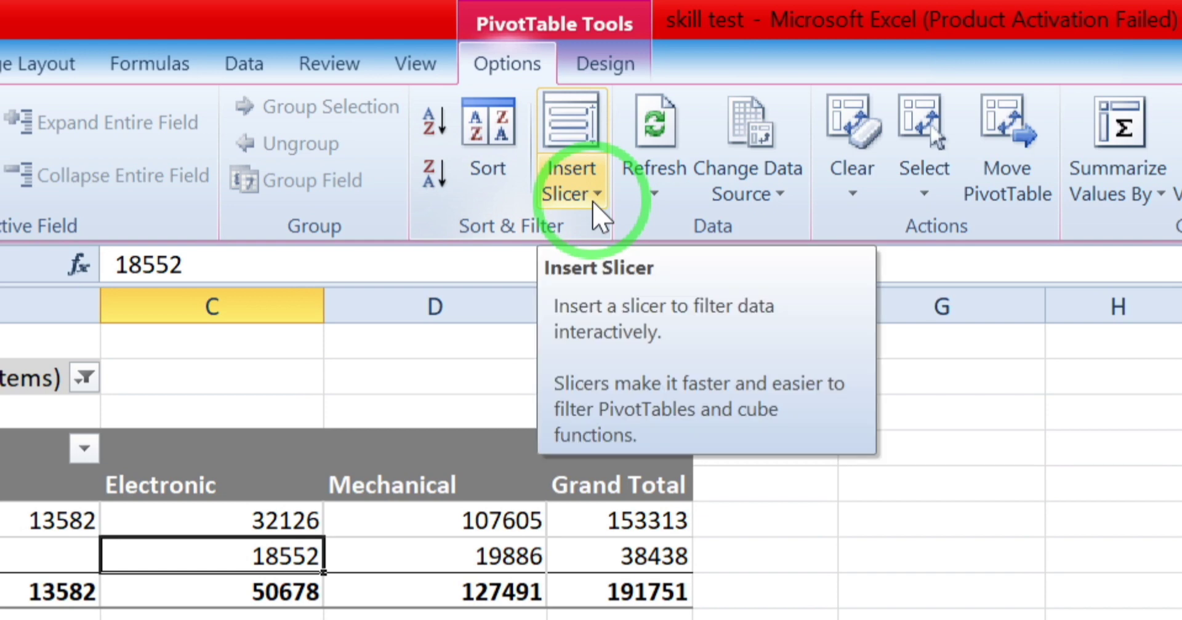
left_click(594, 196)
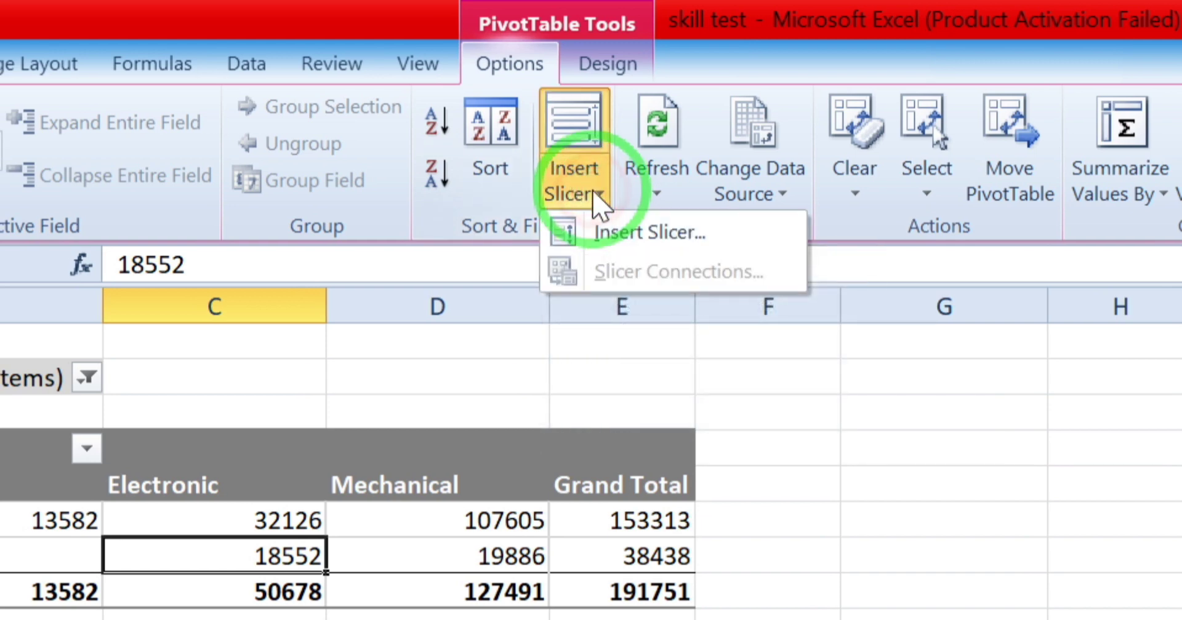
left_click(598, 237)
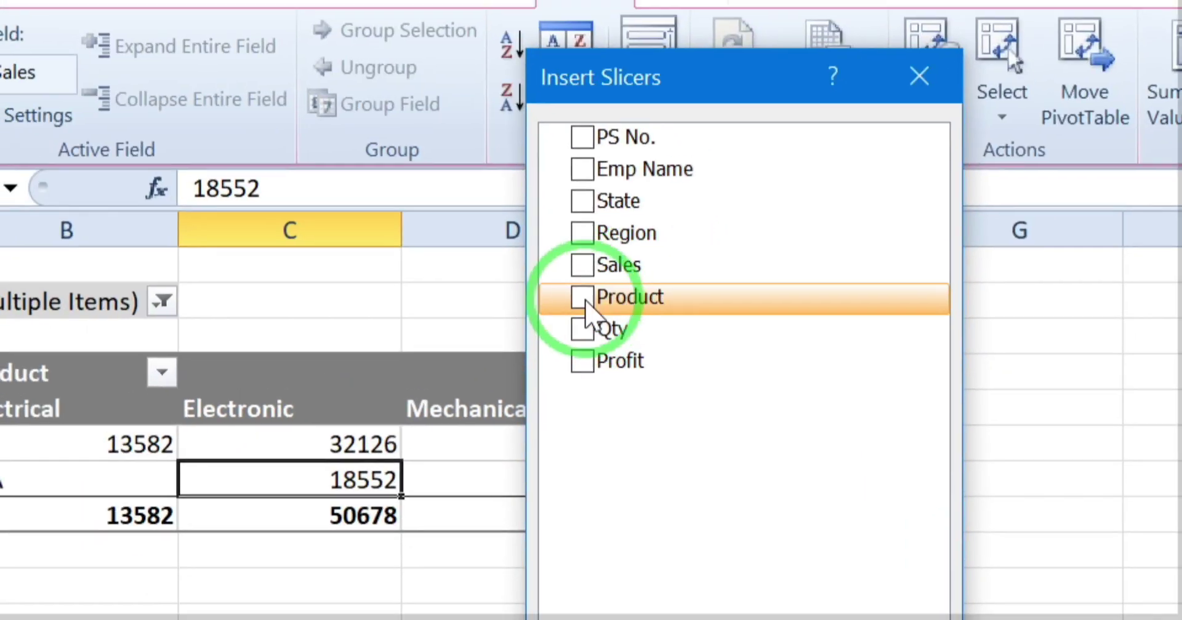
left_click(585, 300)
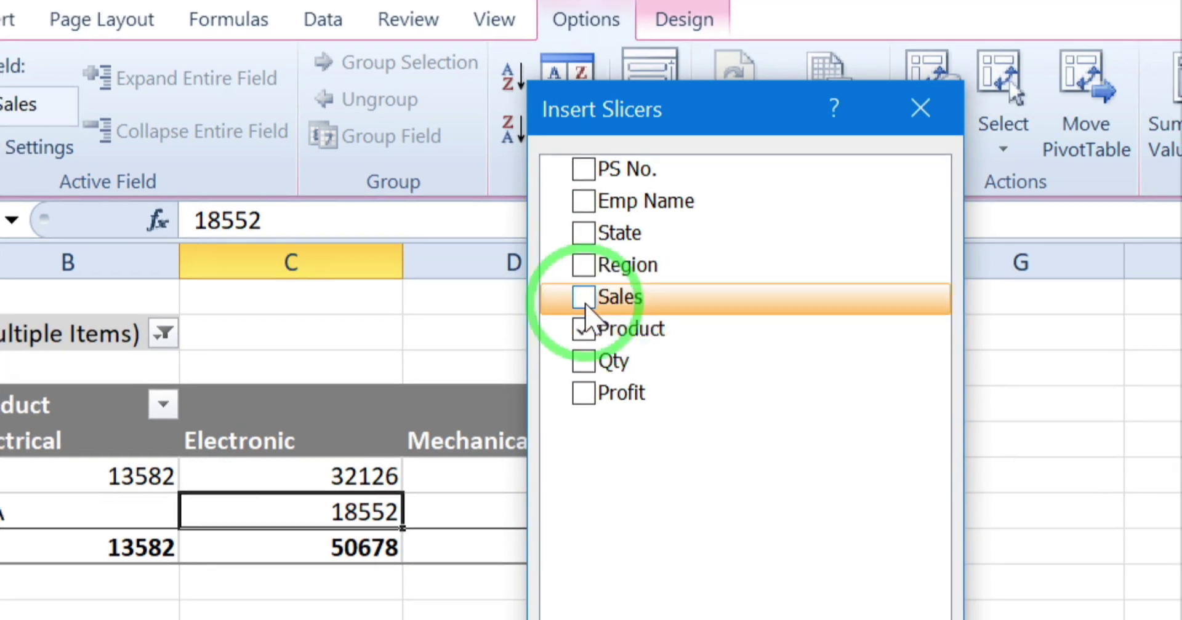
left_click(578, 323)
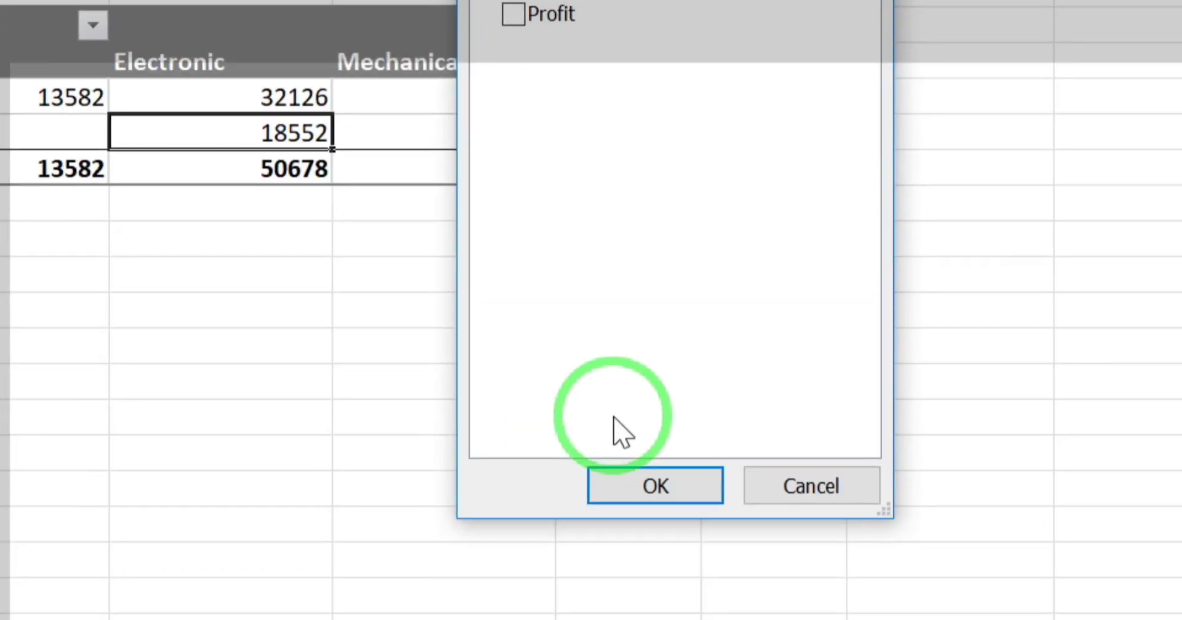
left_click(596, 321)
left_click_drag(609, 314, 939, 222)
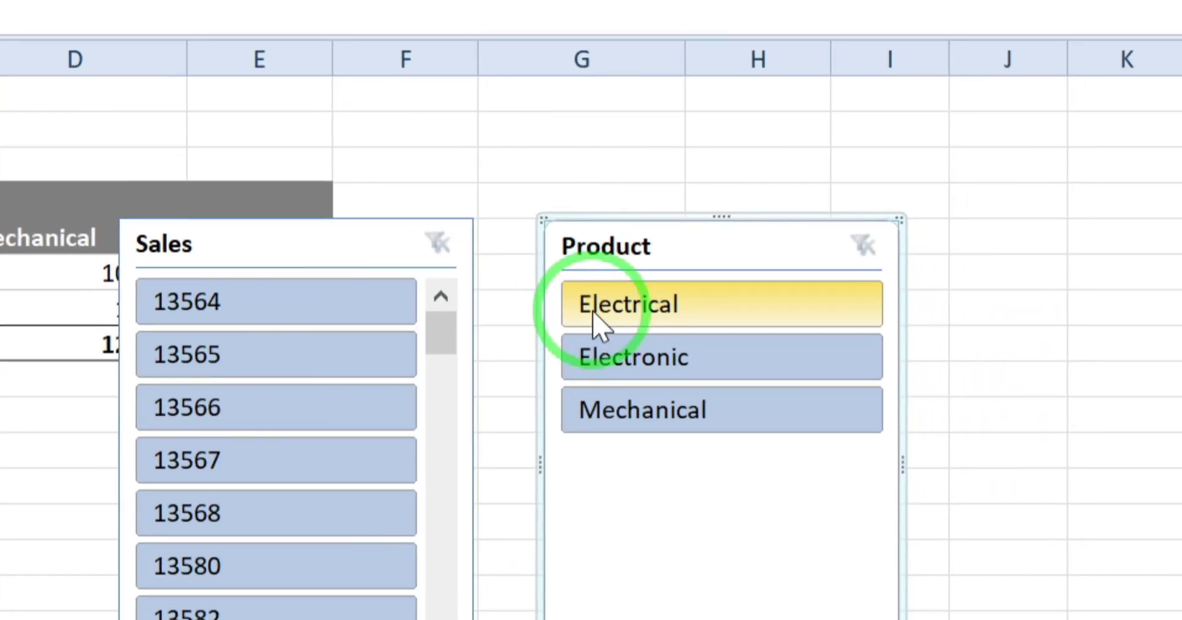
Filter the PivotTable with the Product slicer by Electrical, Electronic and finally Mechanical
left_click(619, 317)
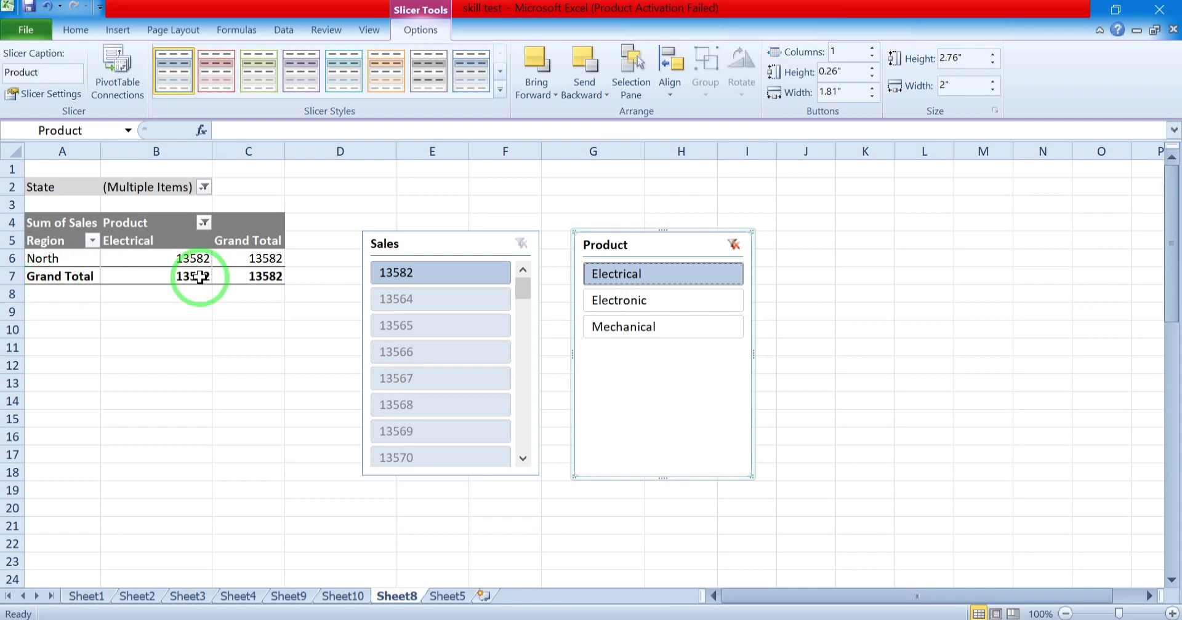
left_click(93, 242)
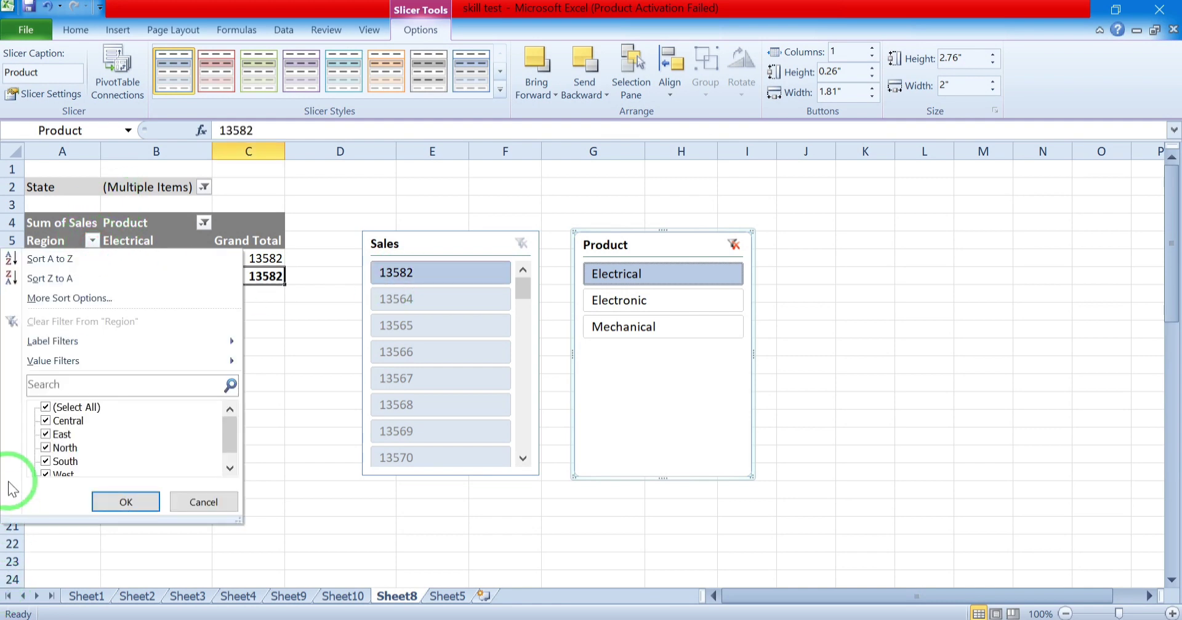
left_click(210, 504)
left_click(617, 303)
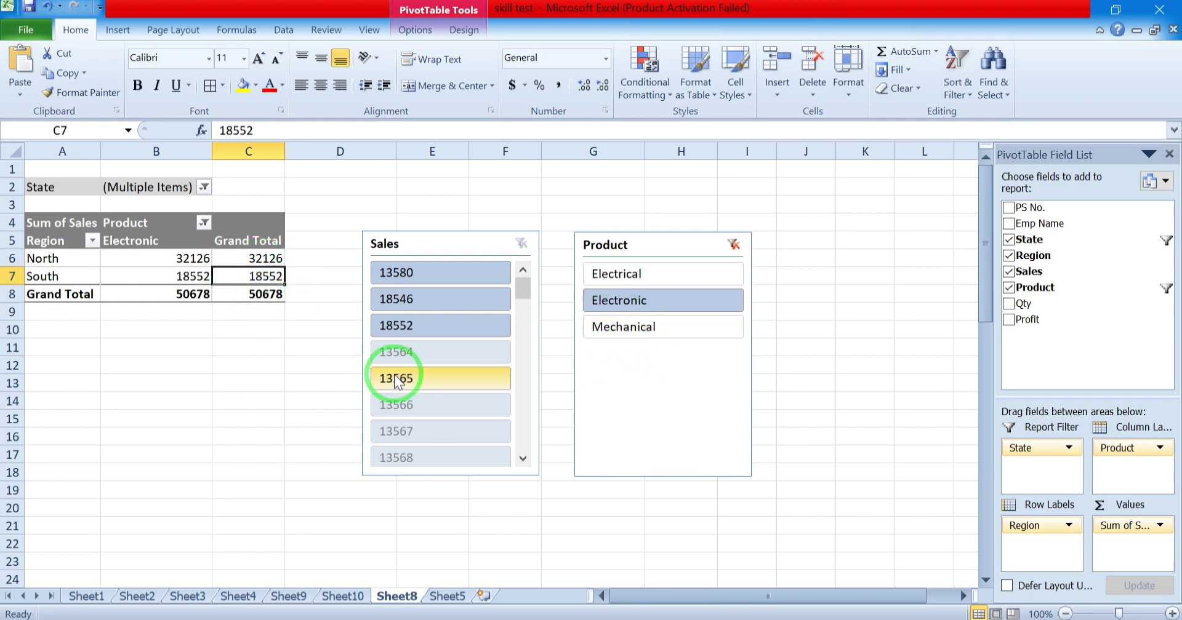
left_click(615, 326)
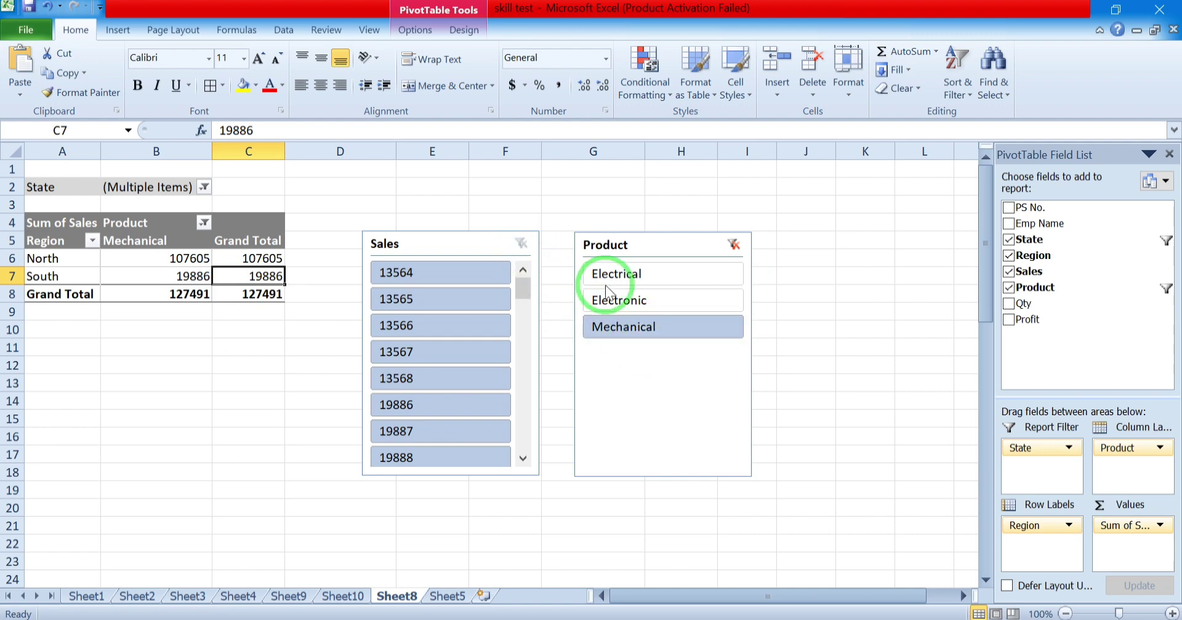
Remove the Product and Sales slicers from the sheet
left_click(601, 245)
right_click(618, 246)
left_click(629, 253)
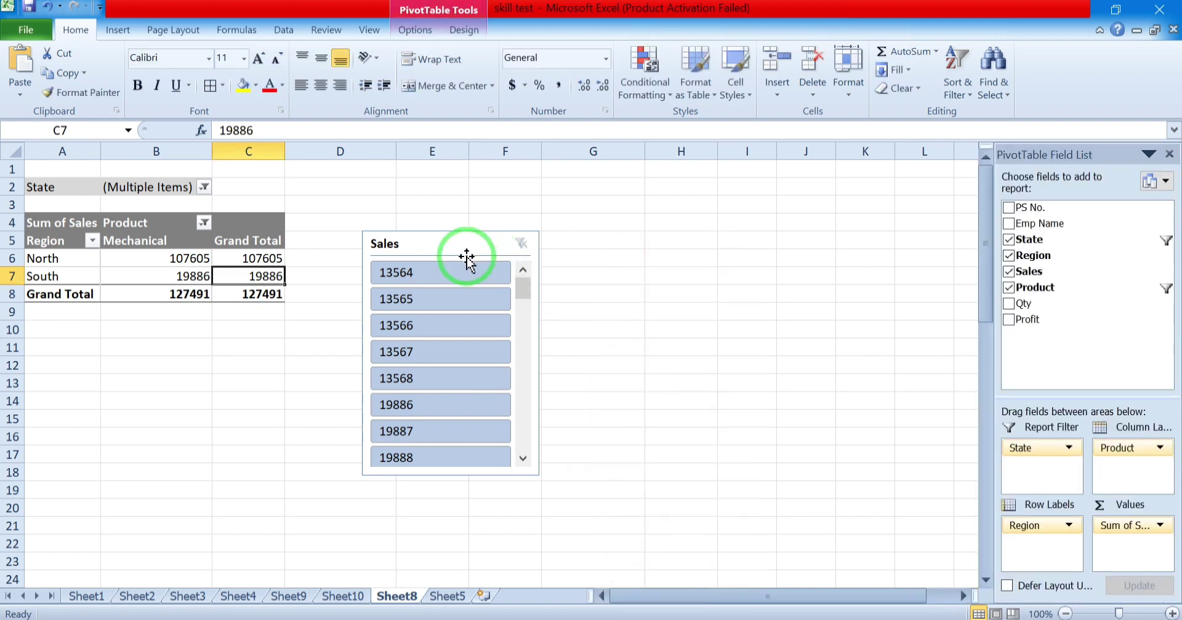
right_click(475, 251)
left_click(494, 264)
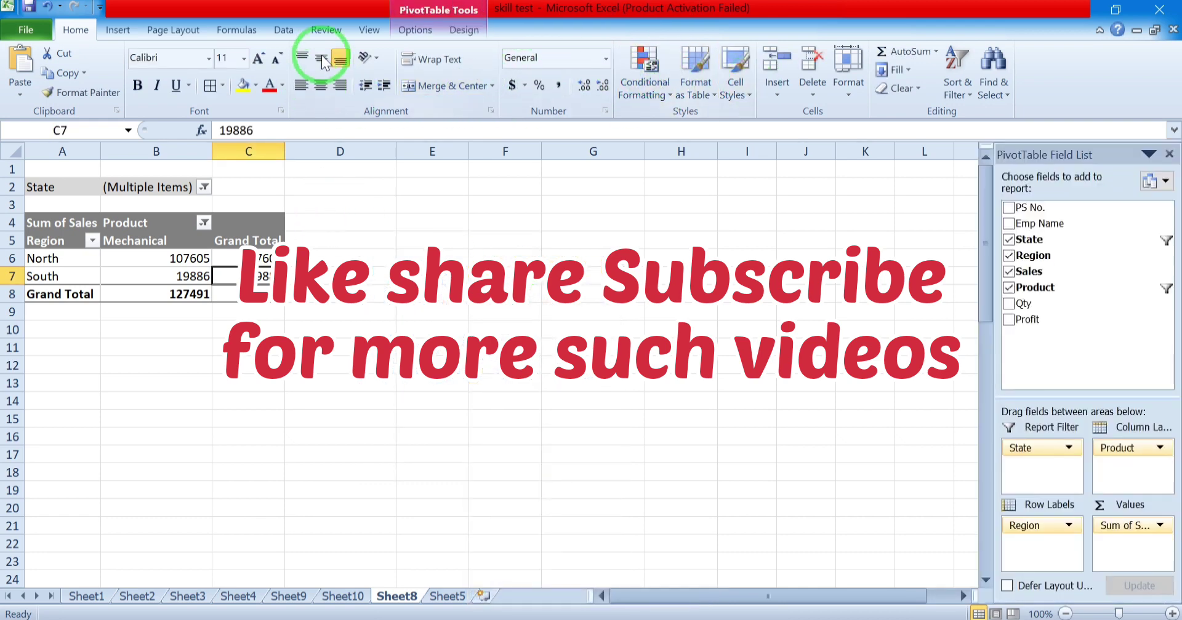
Insert State, Region, Product and Profit slicers for the PivotTable
left_click(416, 29)
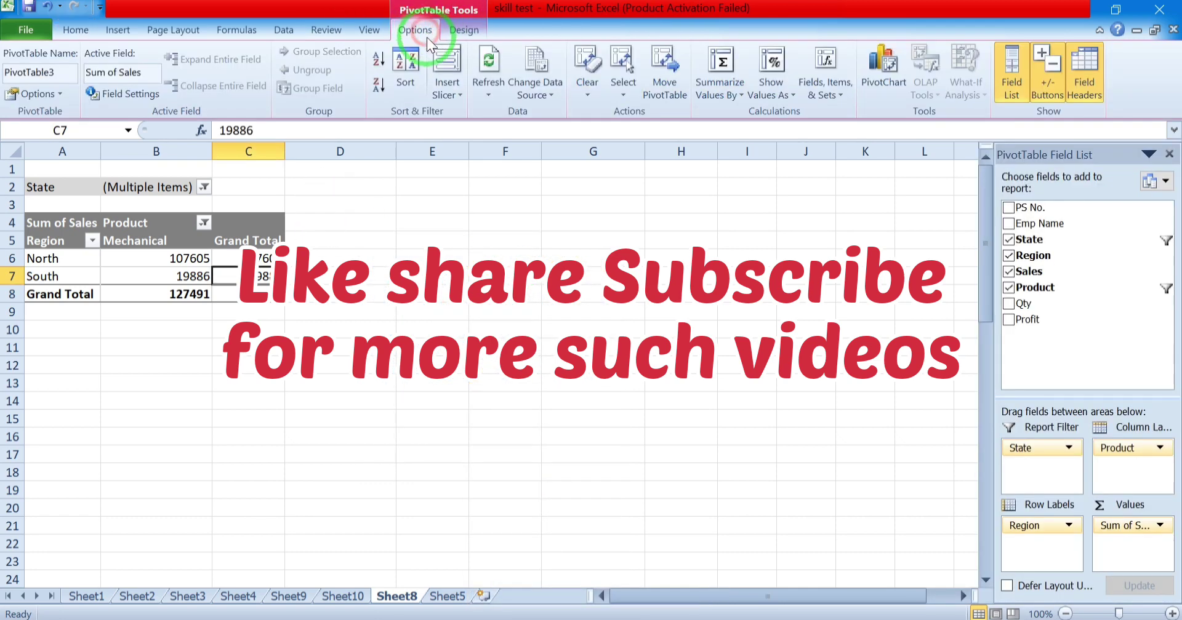
left_click(452, 97)
left_click(464, 110)
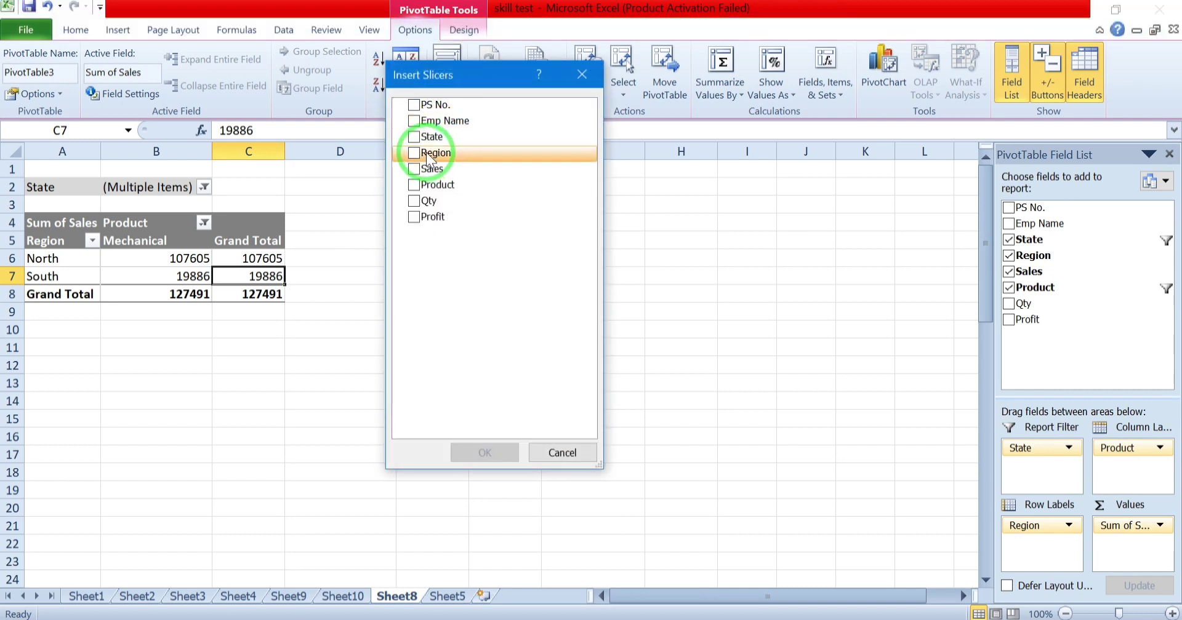
left_click(415, 185)
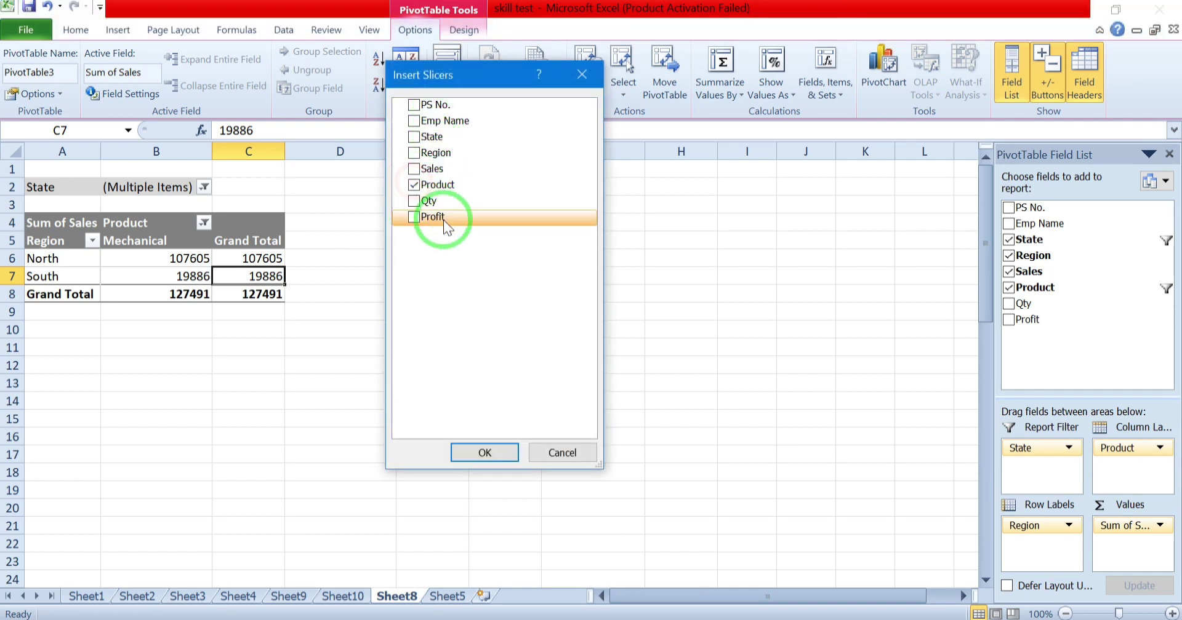
left_click(415, 154)
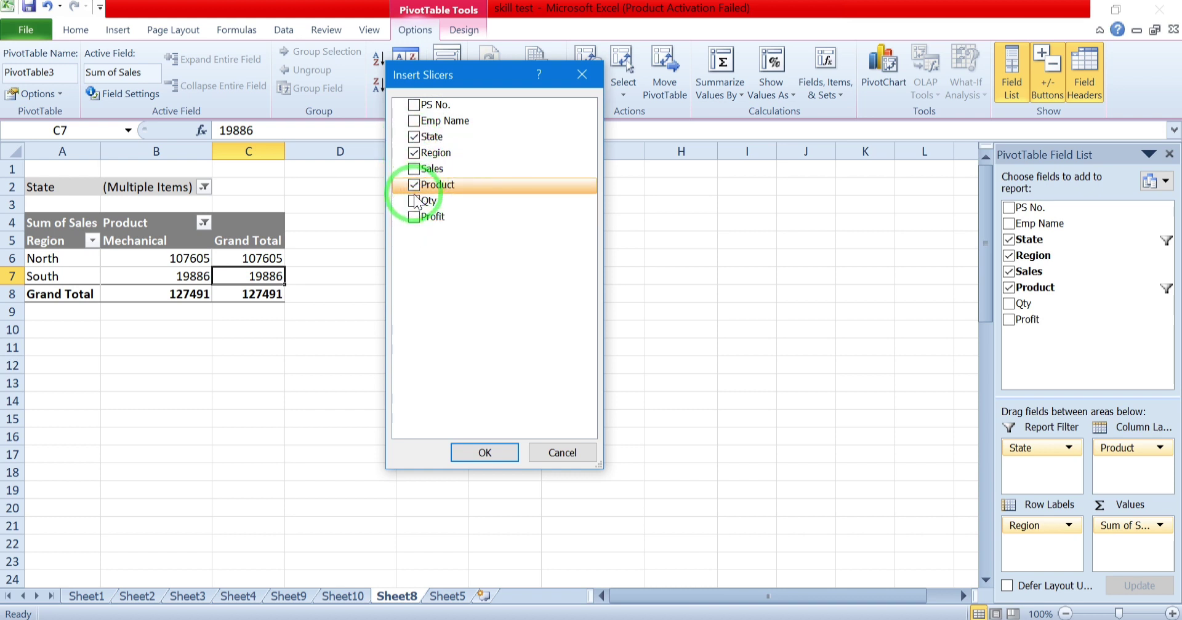
left_click(414, 217)
left_click(484, 452)
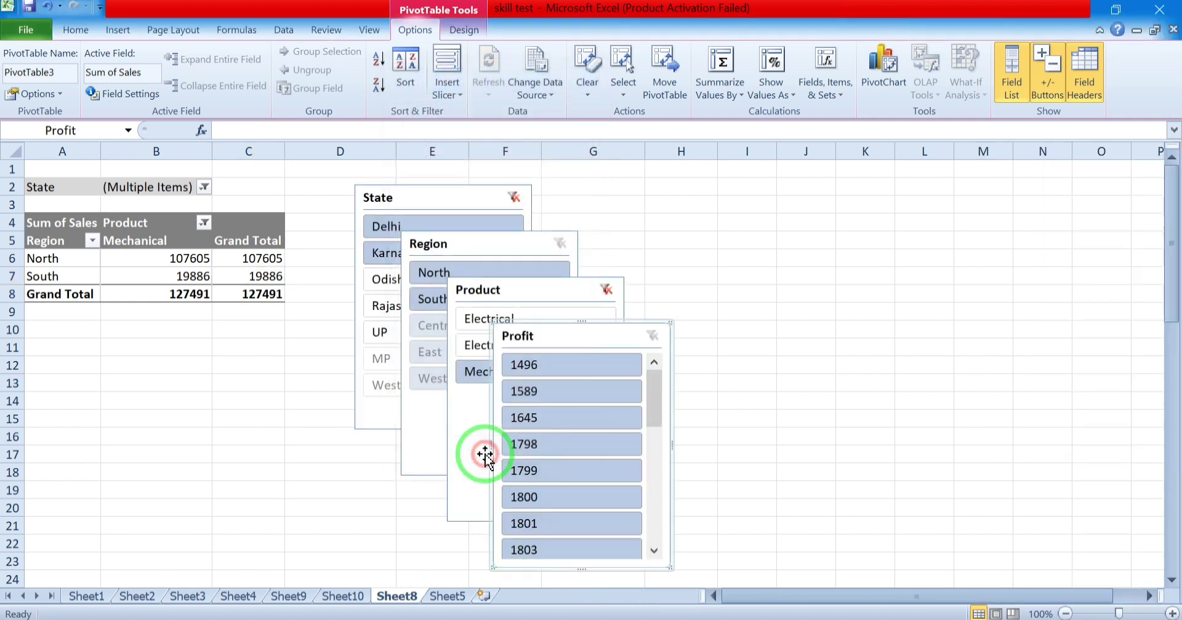
Spread out the slicers, placing Region below the PivotTable and State, Product and Profit side by side in a row beside it
left_click_drag(530, 322, 811, 233)
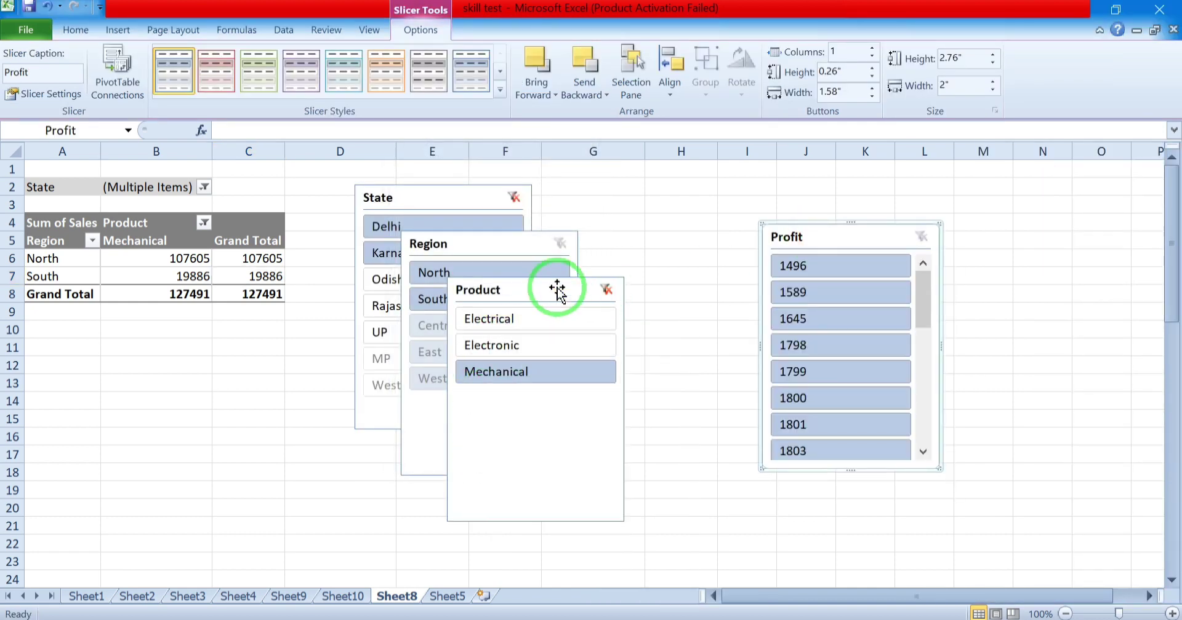
left_click_drag(557, 291, 683, 241)
left_click_drag(464, 260, 182, 341)
left_click_drag(417, 196, 445, 246)
left_click_drag(807, 240, 898, 230)
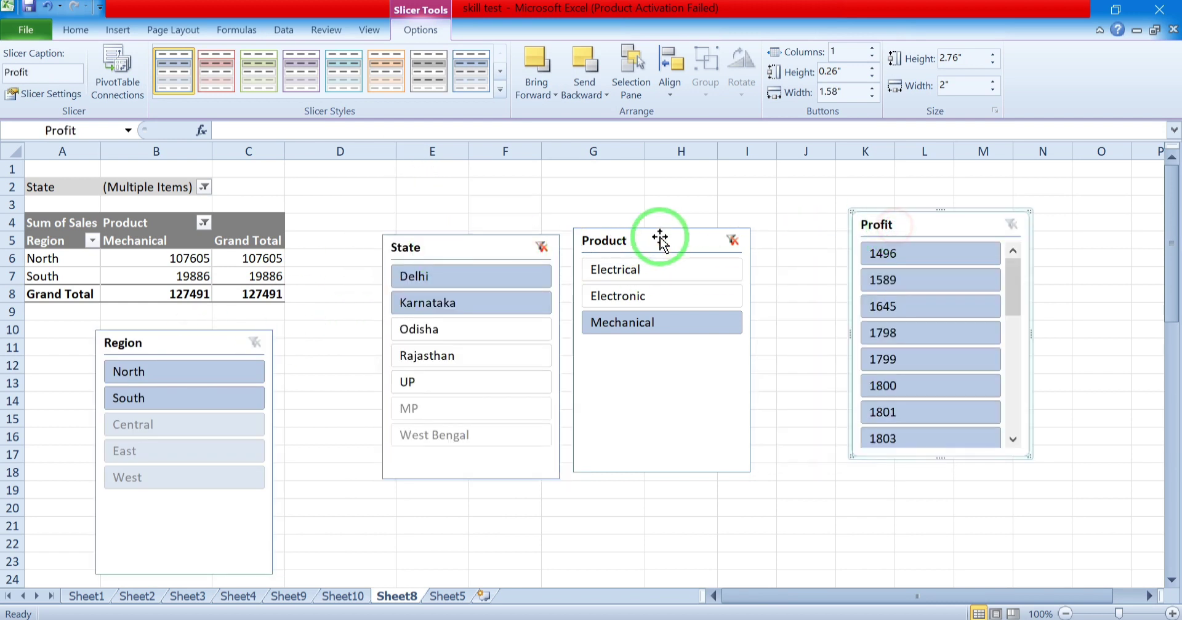
left_click_drag(659, 238, 733, 222)
left_click_drag(502, 249, 573, 231)
left_click_drag(179, 338, 296, 332)
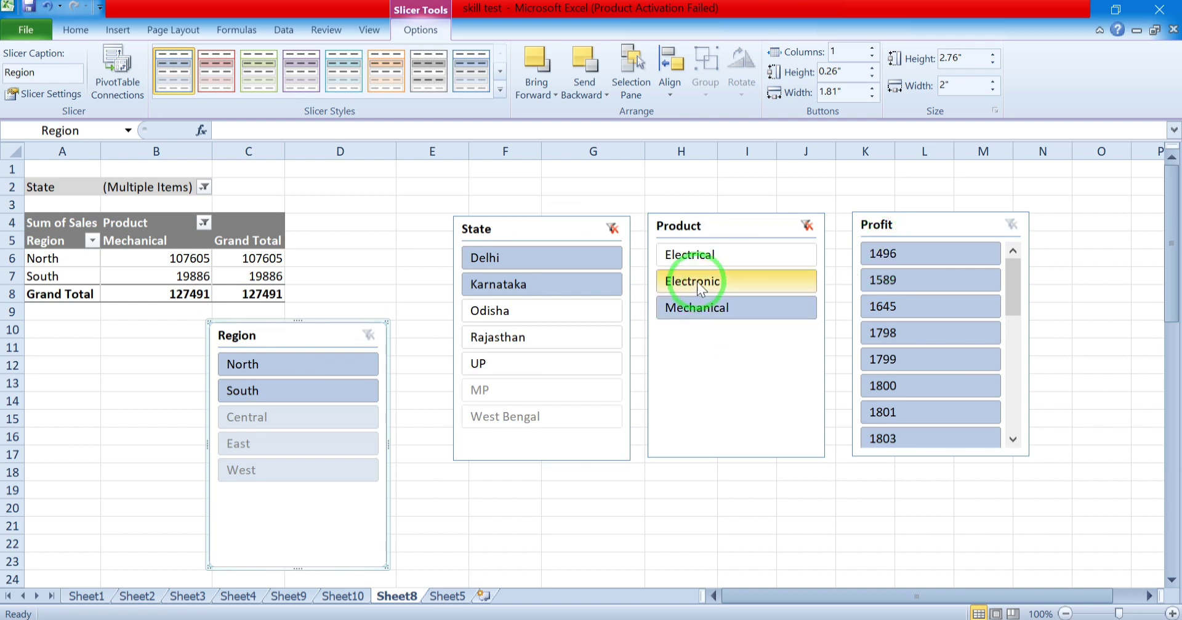
Filter the PivotTable with the State slicer by Delhi and then Karnataka, and set the Product slicer to Electronic
left_click(509, 261)
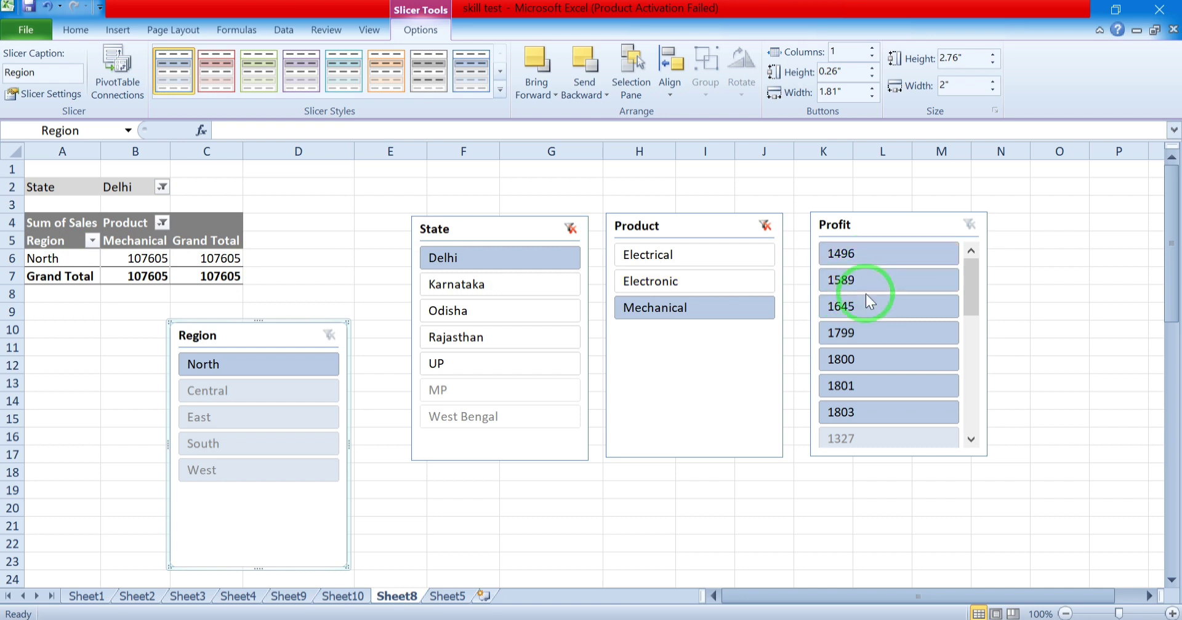
left_click(467, 286)
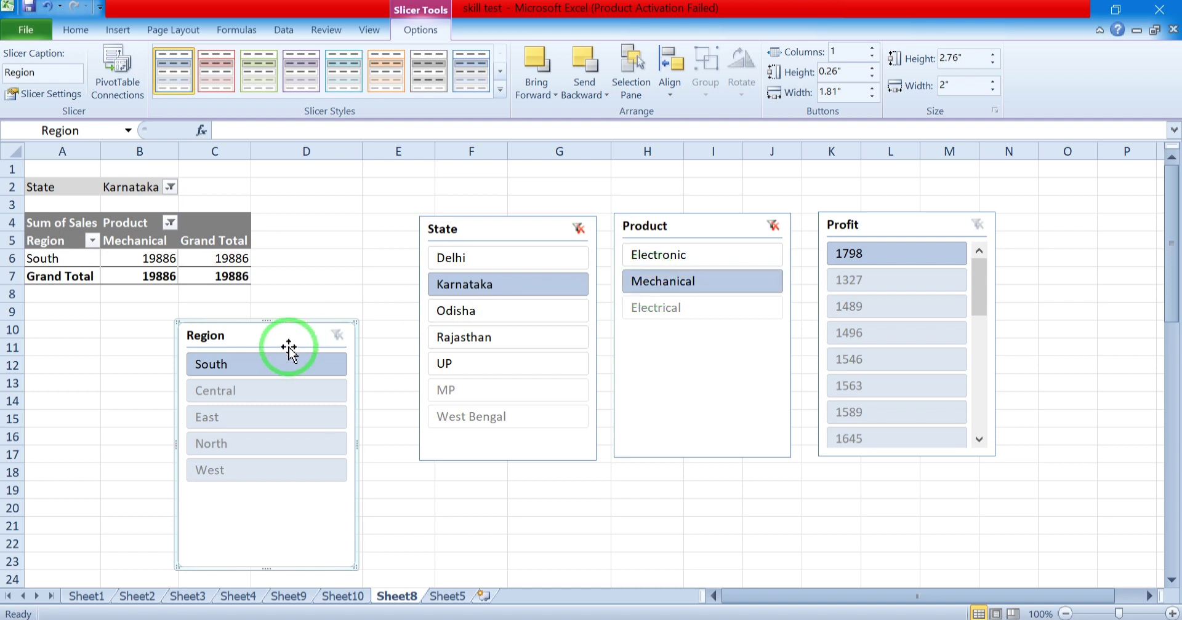
left_click(663, 263)
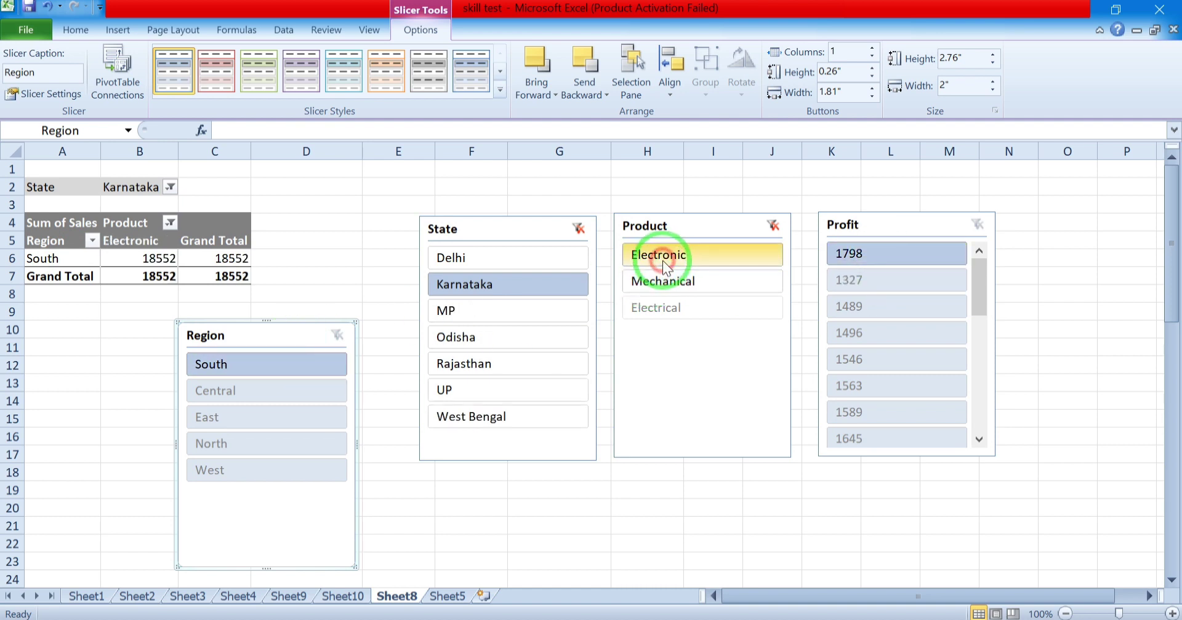
Set the State slicer to Rajasthan and filter the Region slicer by East and finally West
left_click(480, 364)
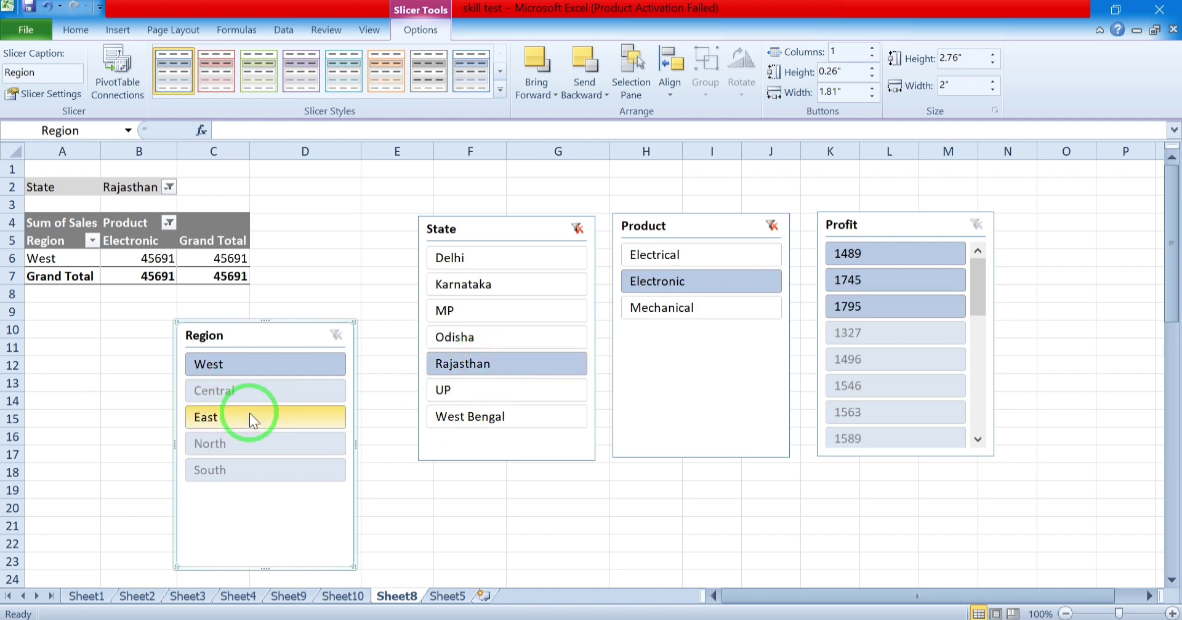
left_click(234, 419)
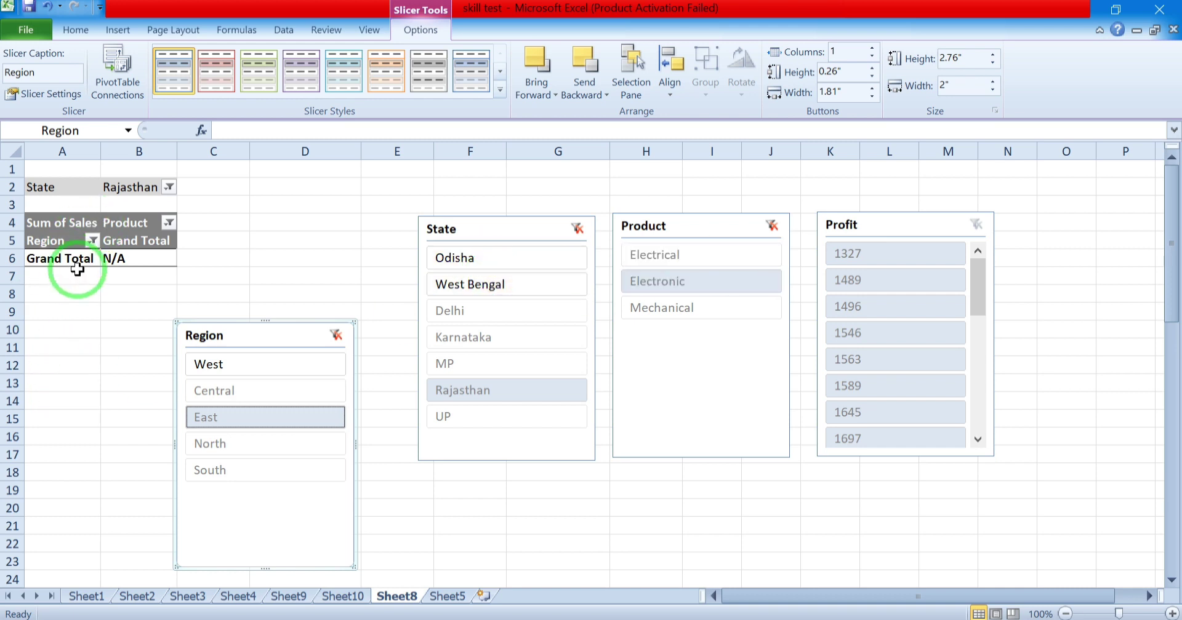
left_click(206, 364)
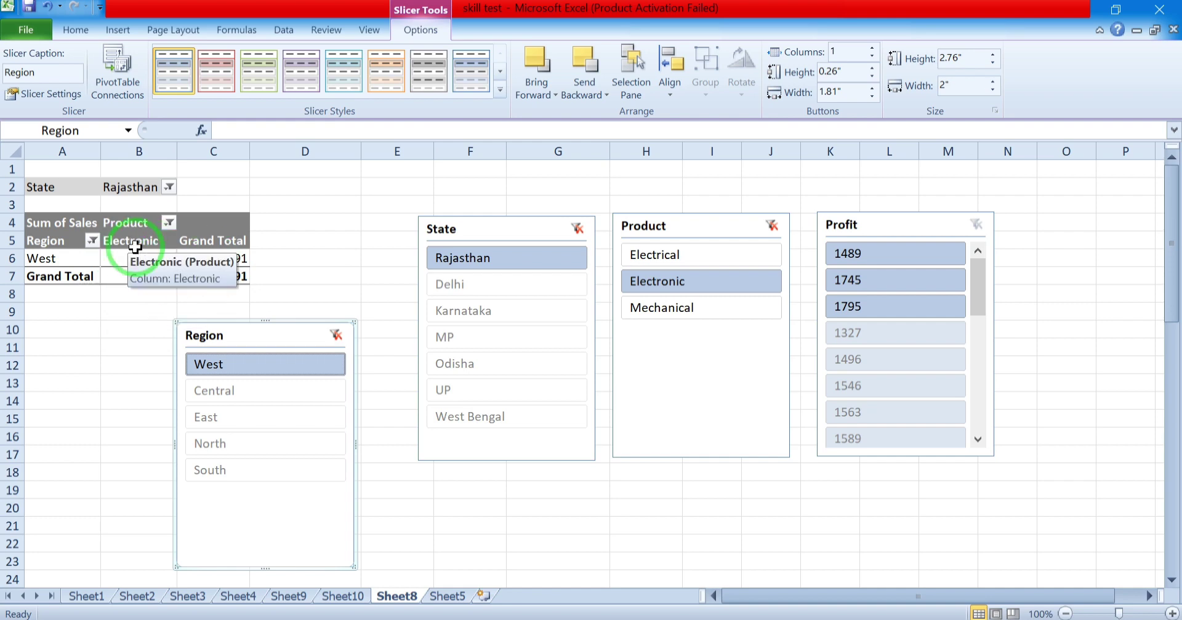
Examine the source data on Sheet5, highlighting the State, Product and Profit columns used for the slicers
left_click(333, 597)
left_click(384, 597)
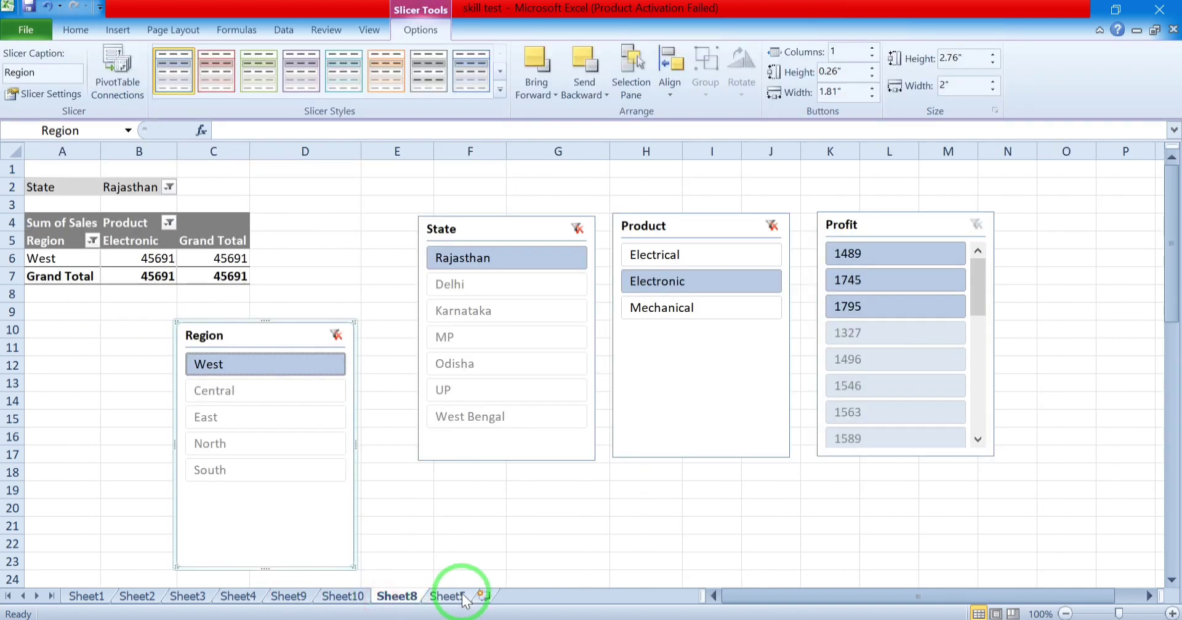
left_click(448, 596)
left_click(153, 240)
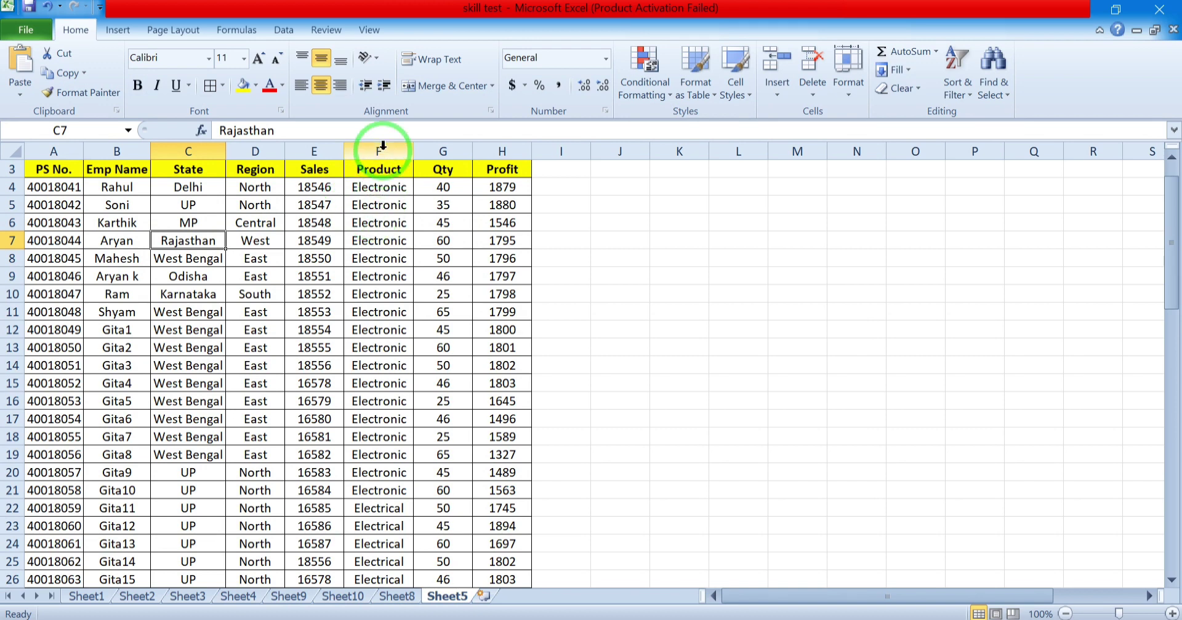
left_click(383, 147)
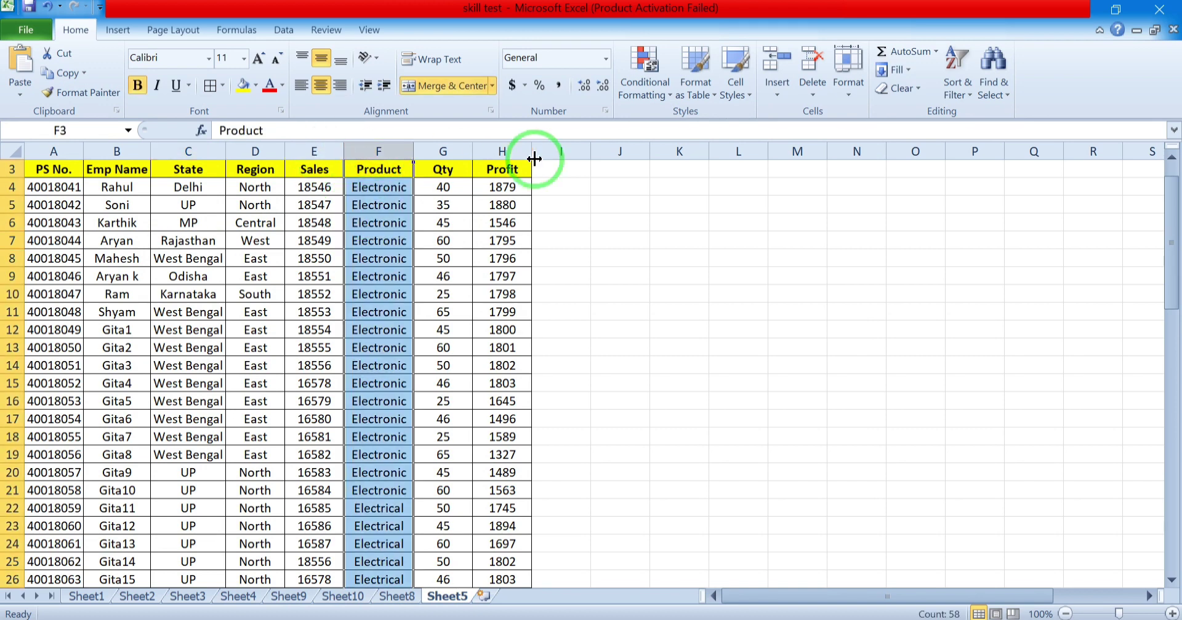
left_click(496, 151)
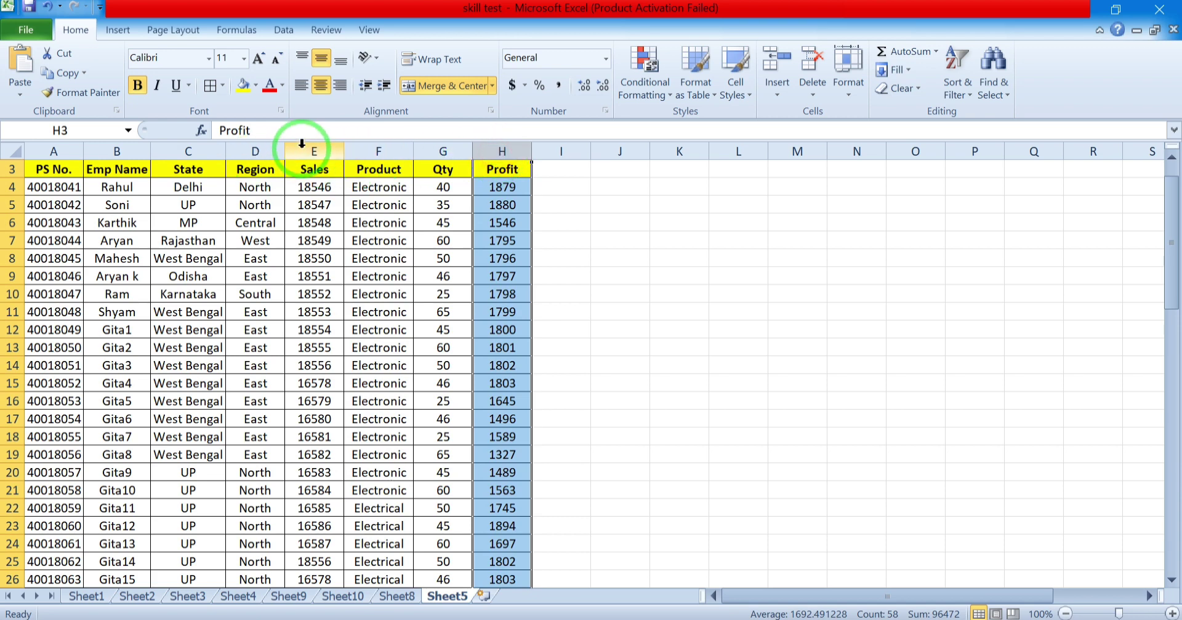
left_click(191, 152)
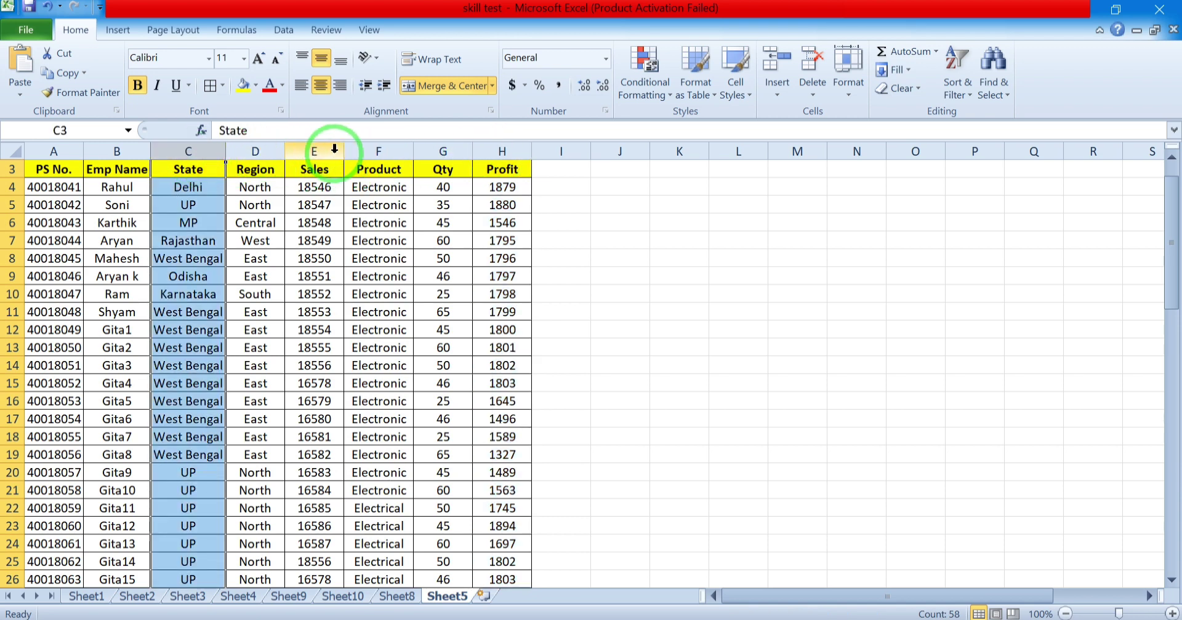
left_click(378, 151, "ctrl")
left_click(496, 149, "ctrl")
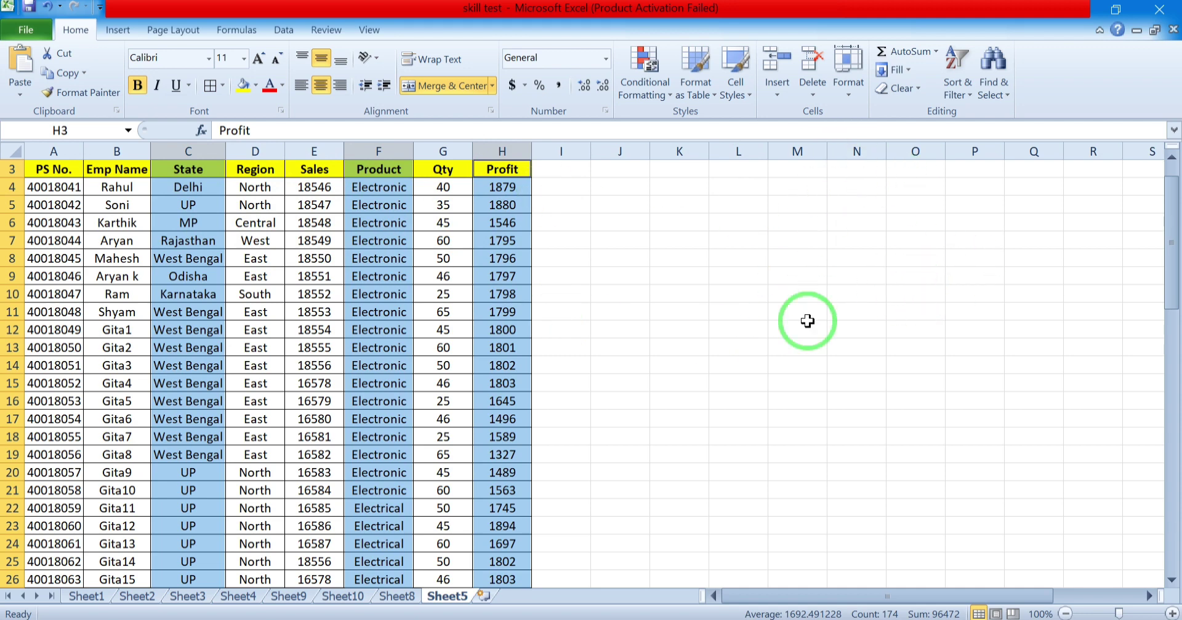
left_click(654, 350)
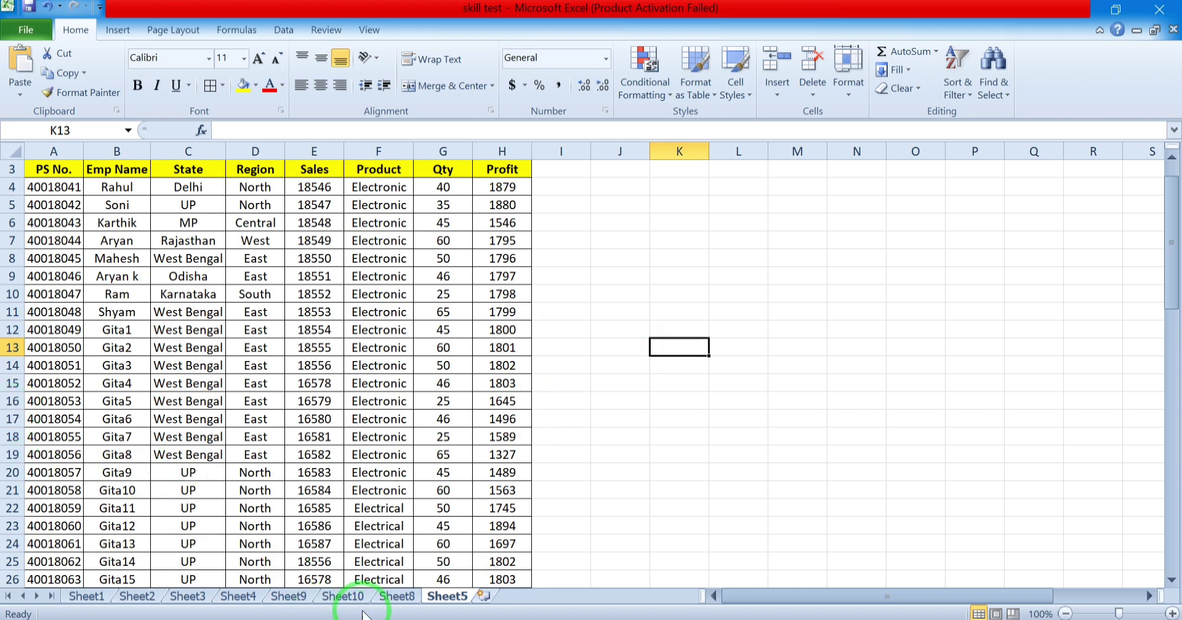
Look through Sheet10, Sheet9 and the Sheet5 source data, and return to the slicer options for the Region slicer on Sheet8
left_click(393, 596)
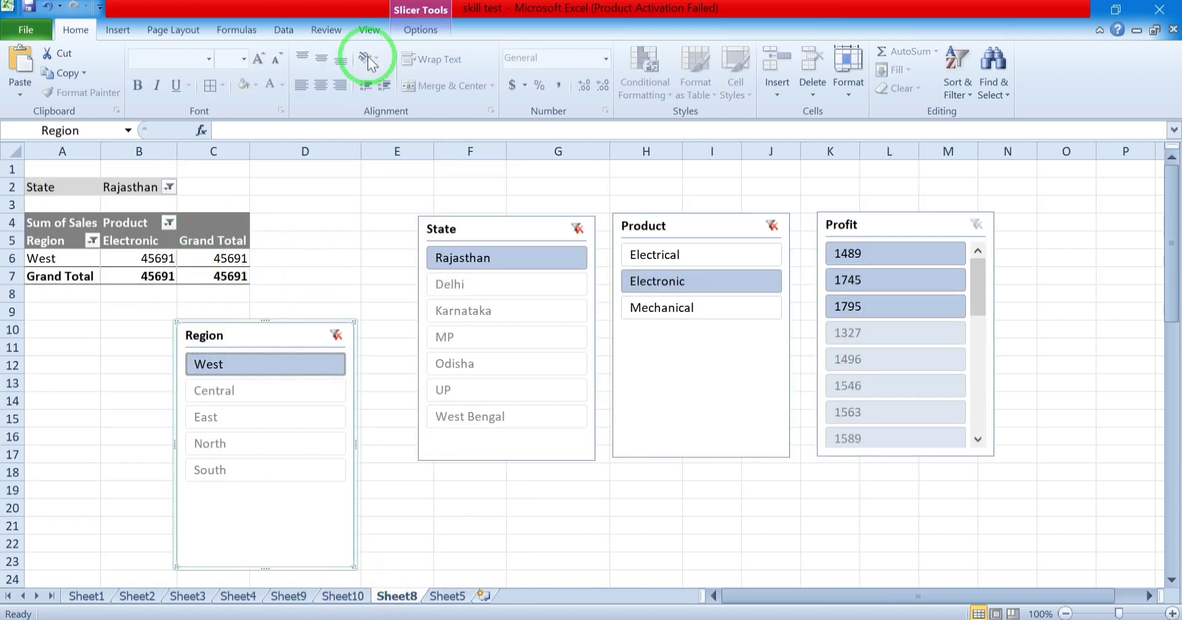
left_click(345, 595)
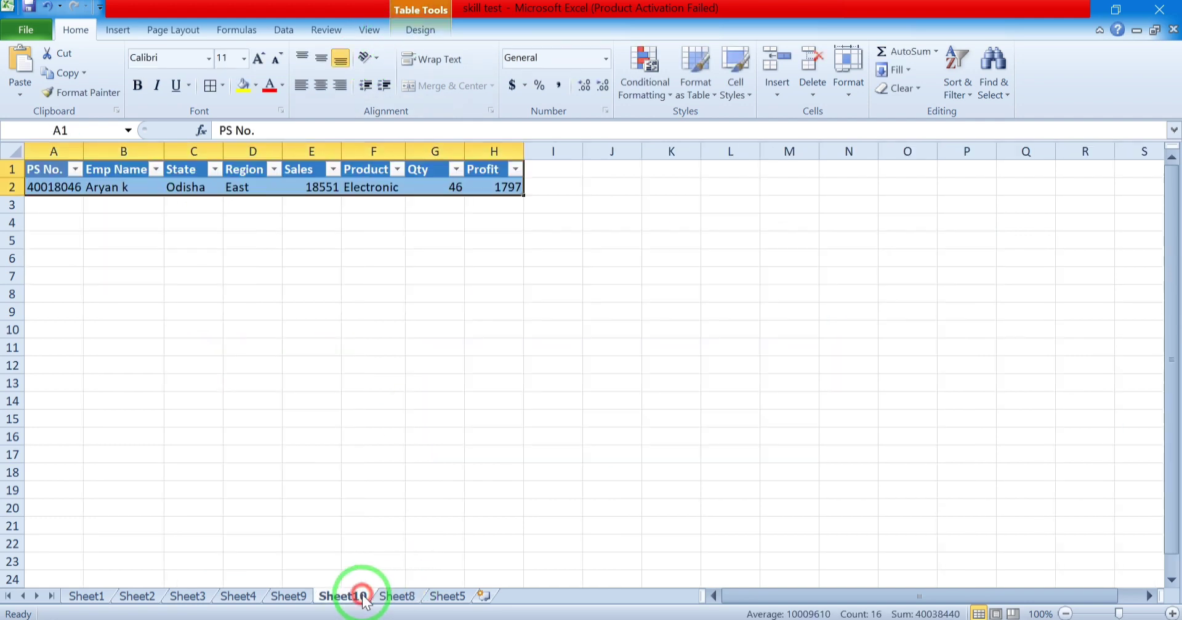
left_click(295, 596)
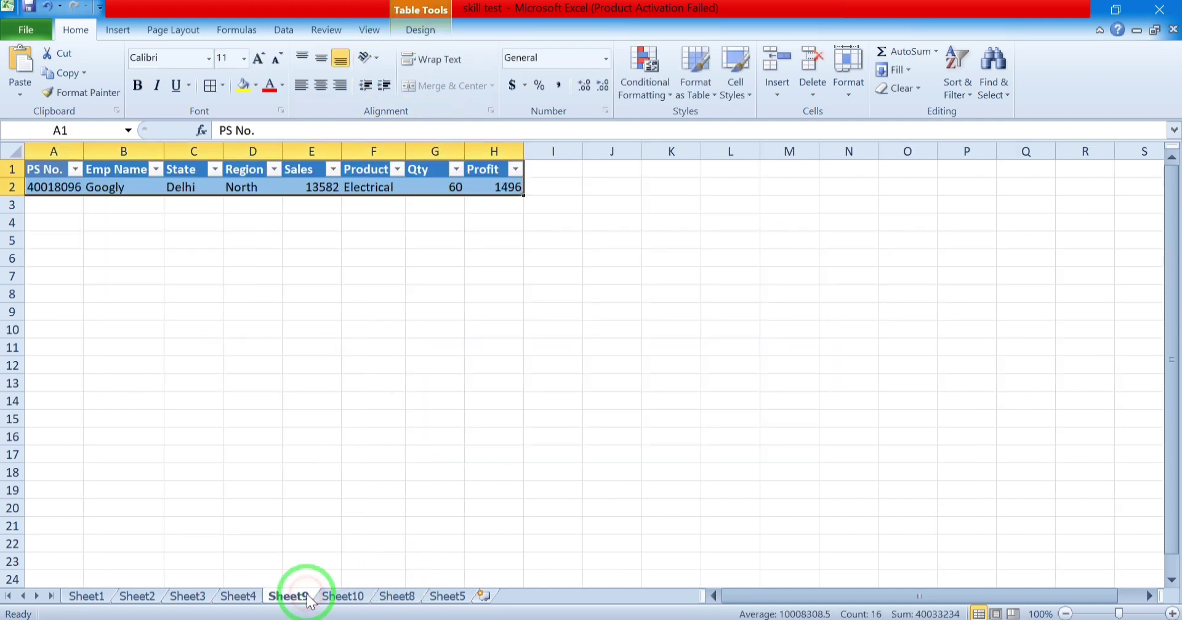
left_click(399, 597)
left_click(447, 596)
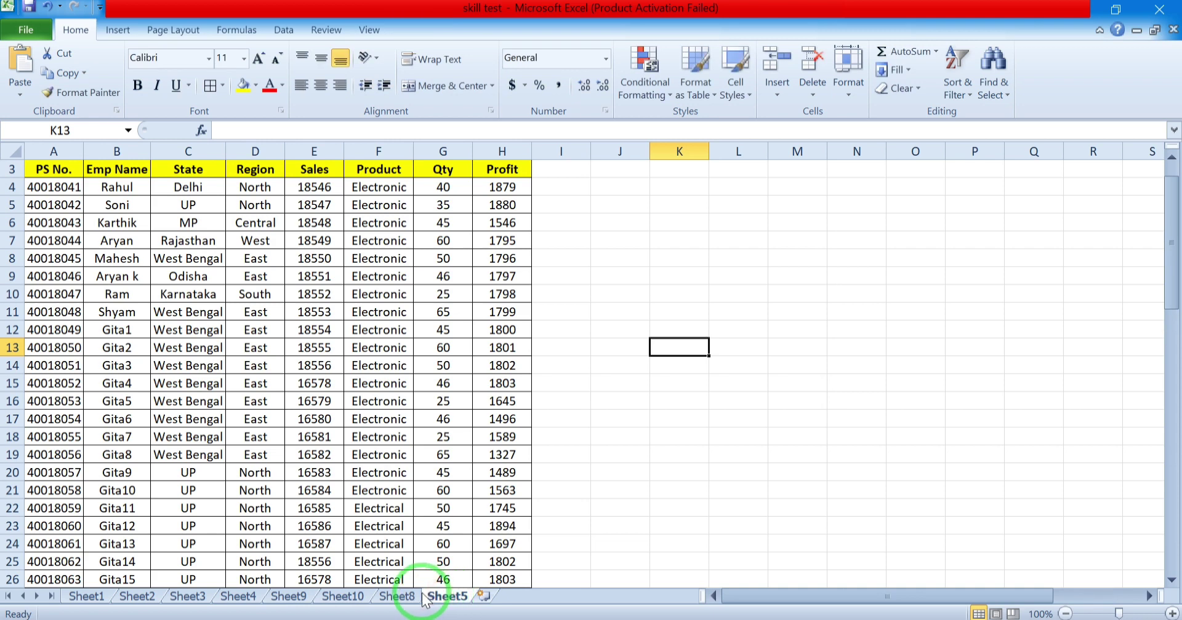
left_click(397, 596)
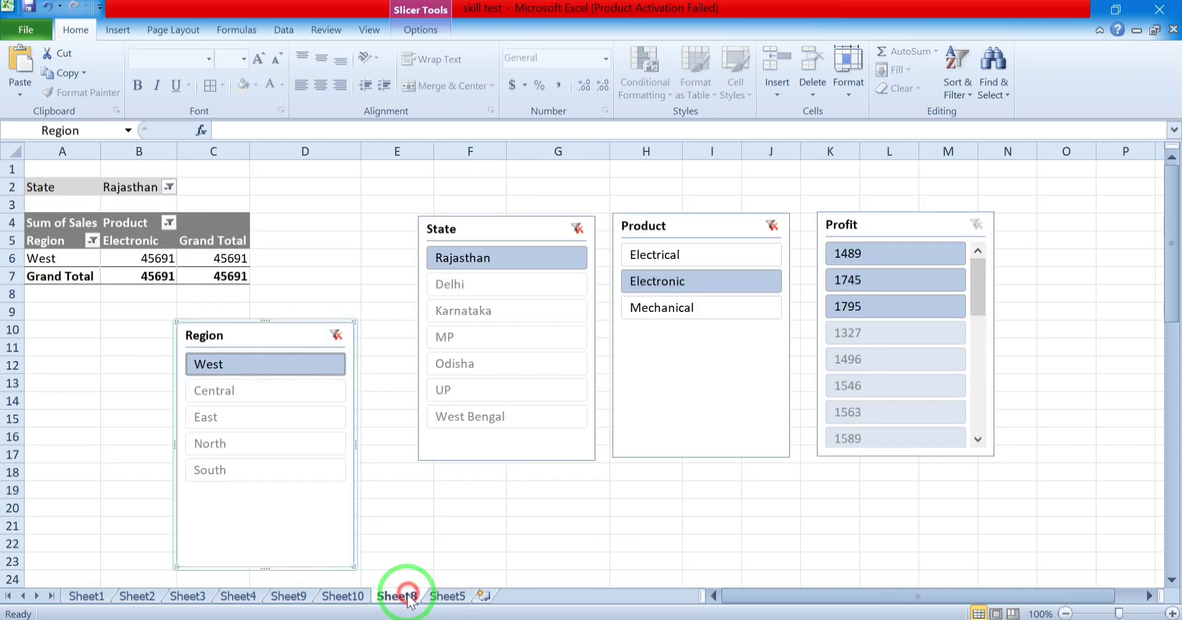
left_click(416, 32)
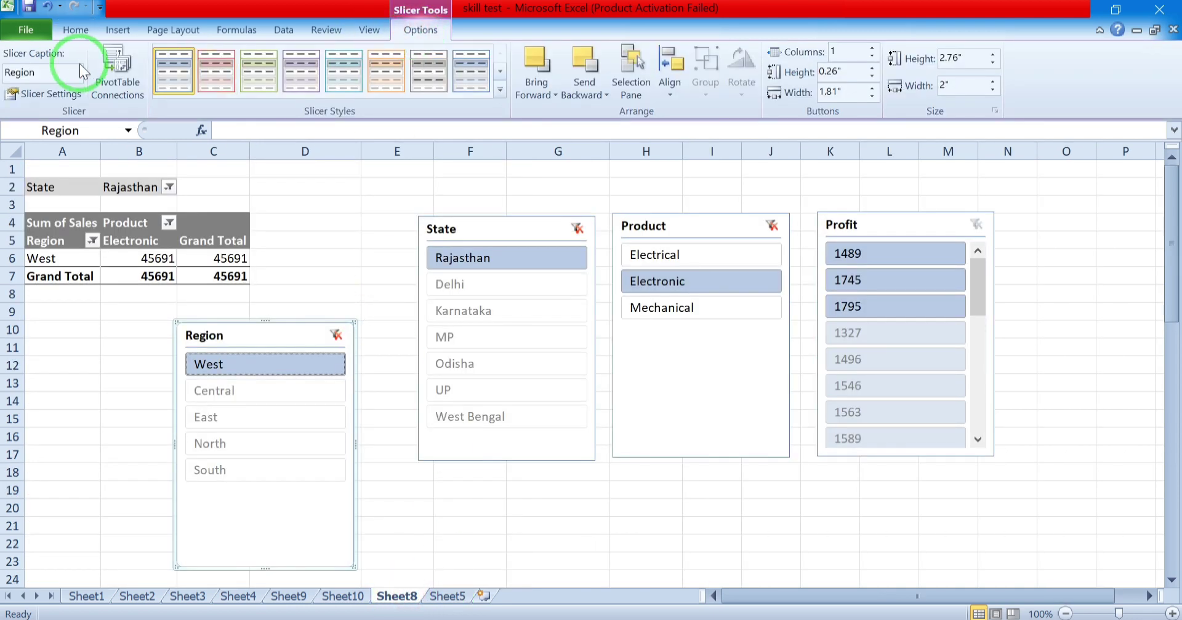